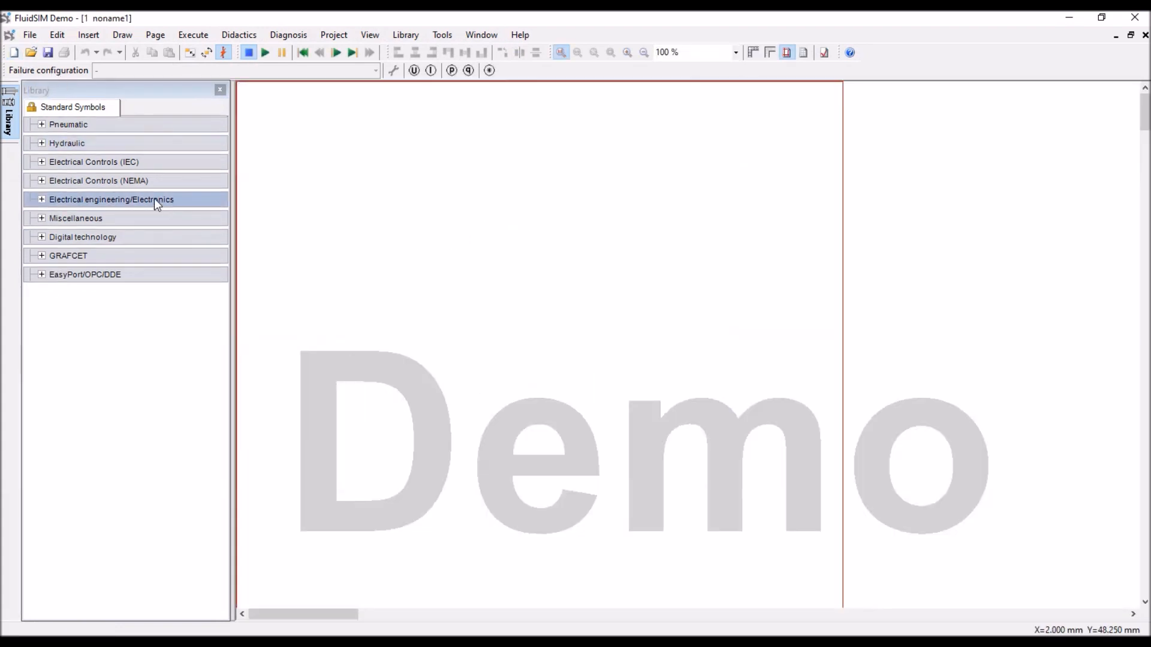
- Place a 24 V and, below it, a 0 V electrical connection from the IEC power supply symbols on the drawing sheet
left_click(42, 163)
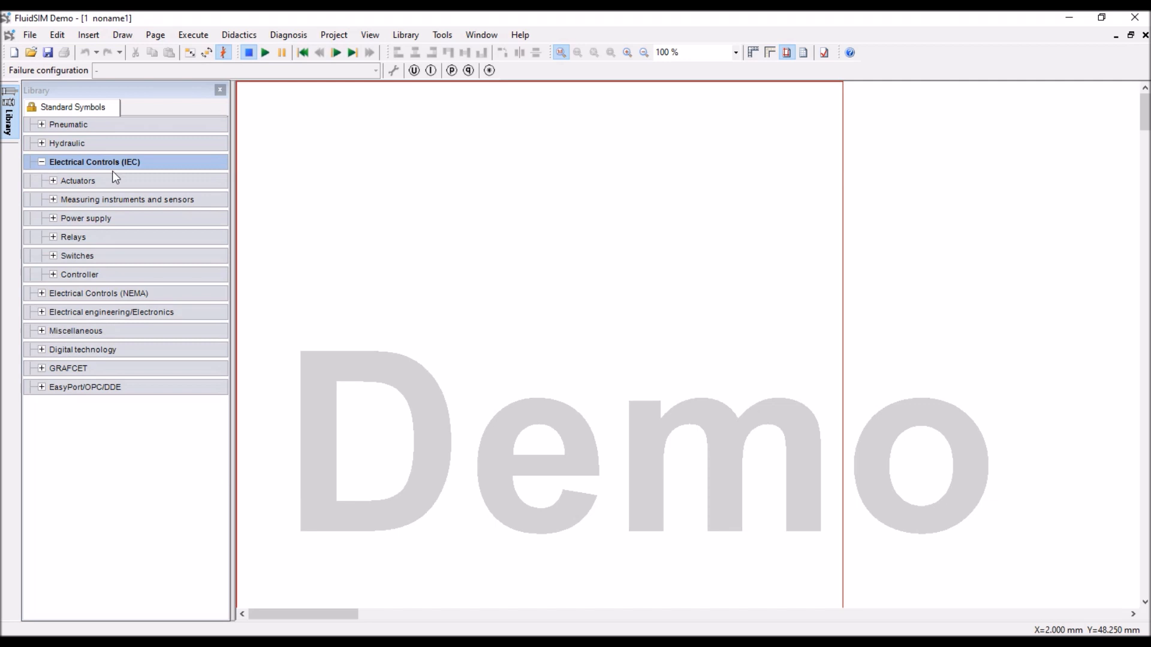
left_click(52, 219)
left_click_drag(51, 255, 451, 147)
left_click_drag(82, 262, 441, 320)
left_click(380, 298)
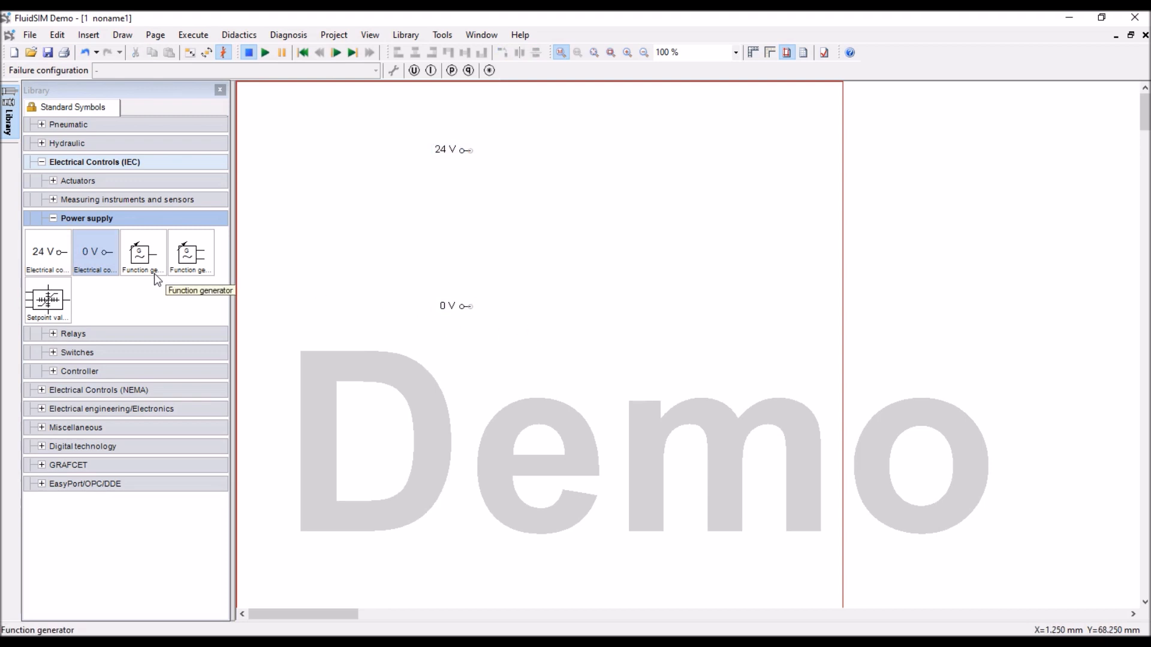
- Browse the IEC relay symbols in the library and compare the standard relay with the delayed types
left_click(54, 335)
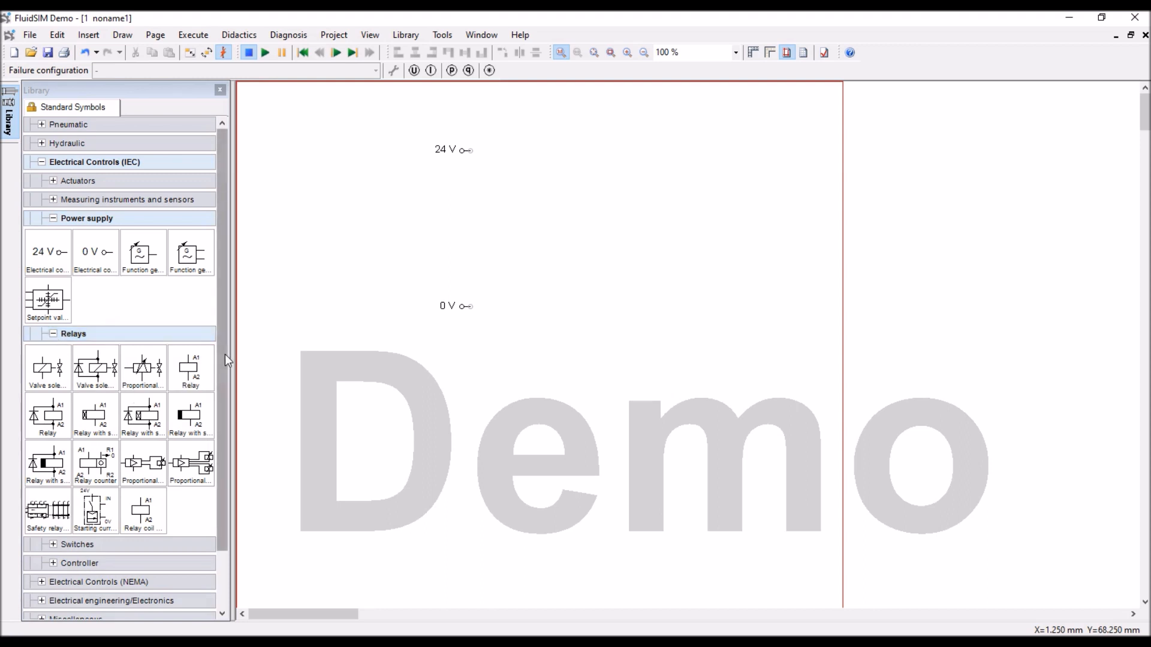
scroll(225, 372, "down", 3)
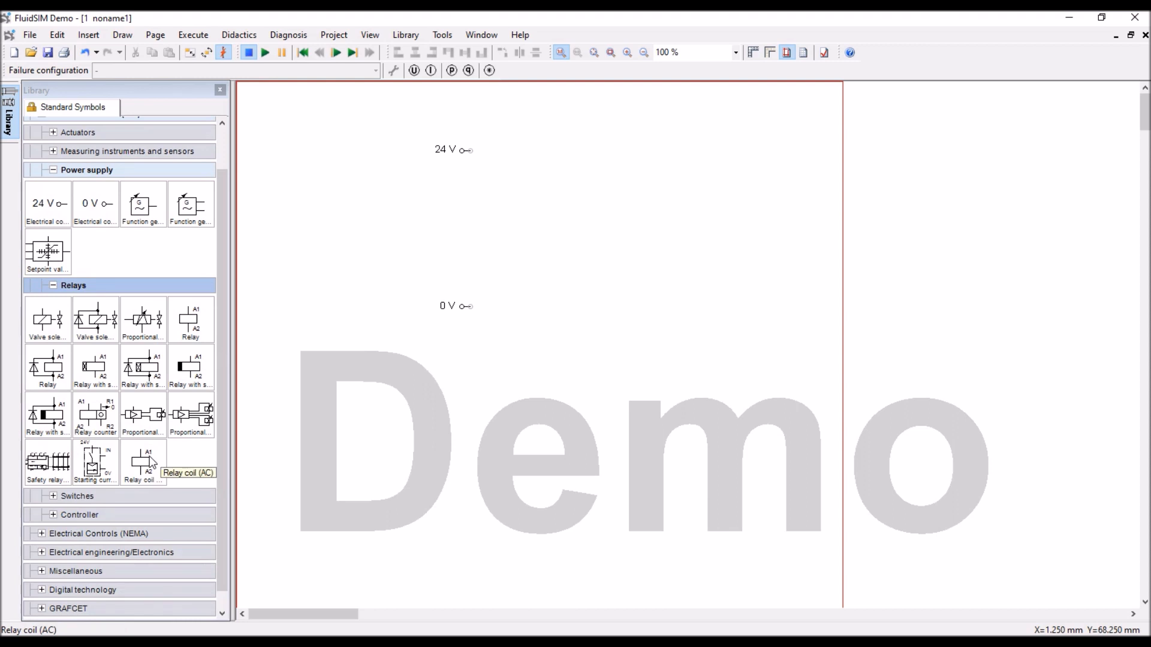
left_click(199, 330)
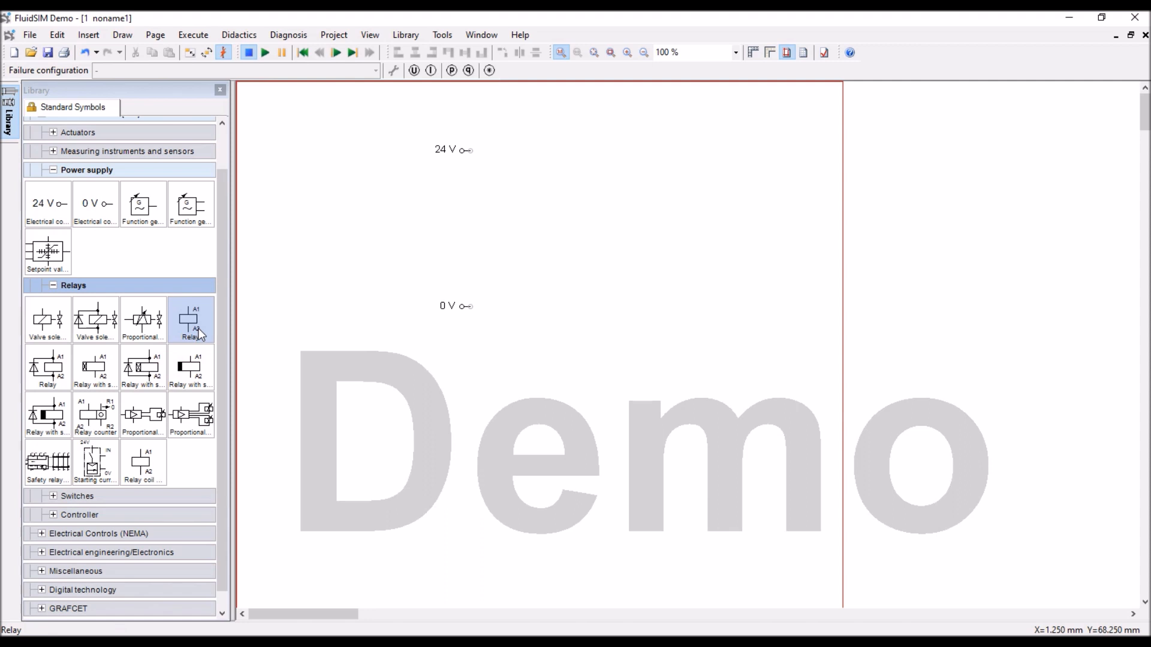
left_click(192, 367)
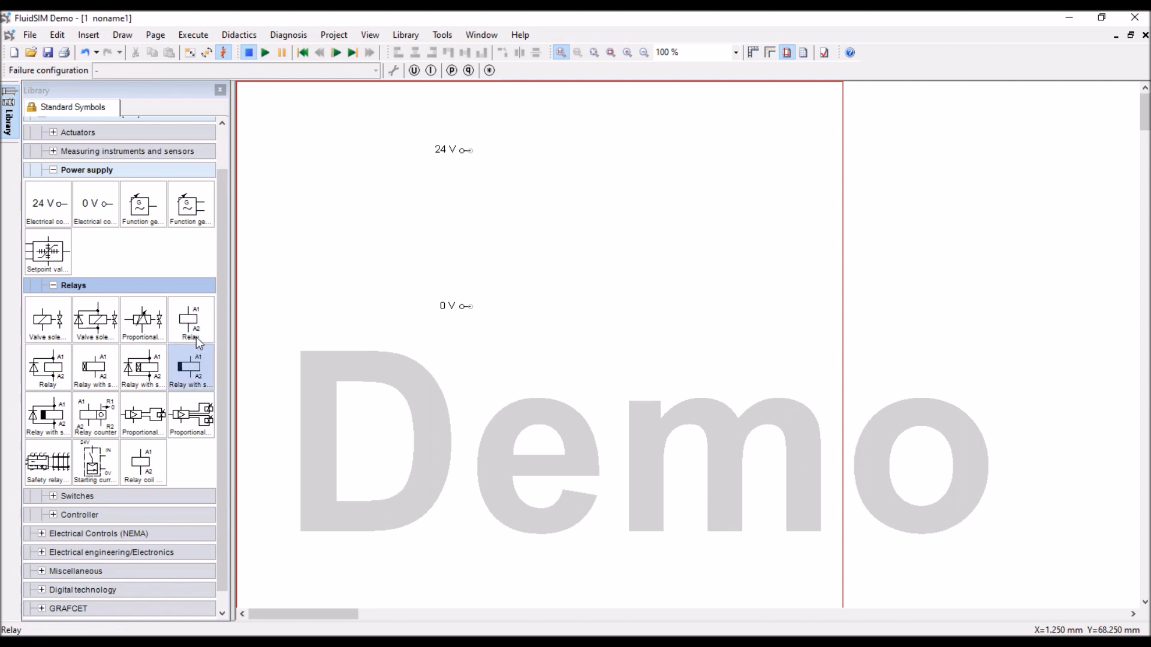
left_click(196, 337)
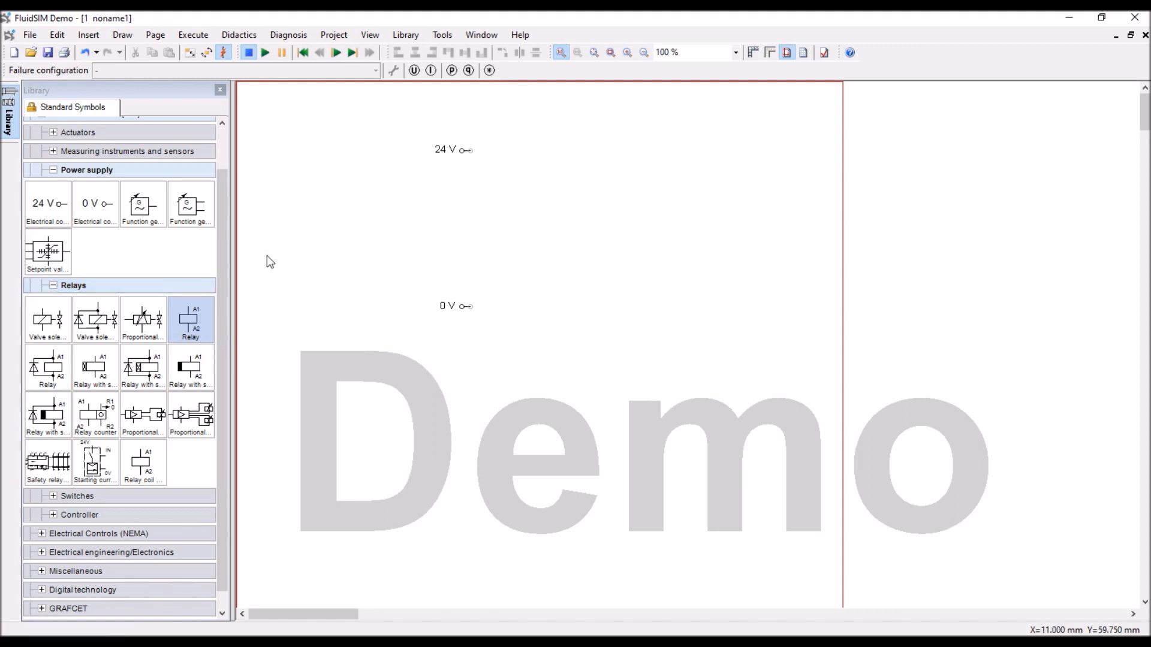
mouse_move(227, 278)
left_mouse_down()
mouse_move(232, 264)
mouse_move(232, 287)
left_mouse_up()
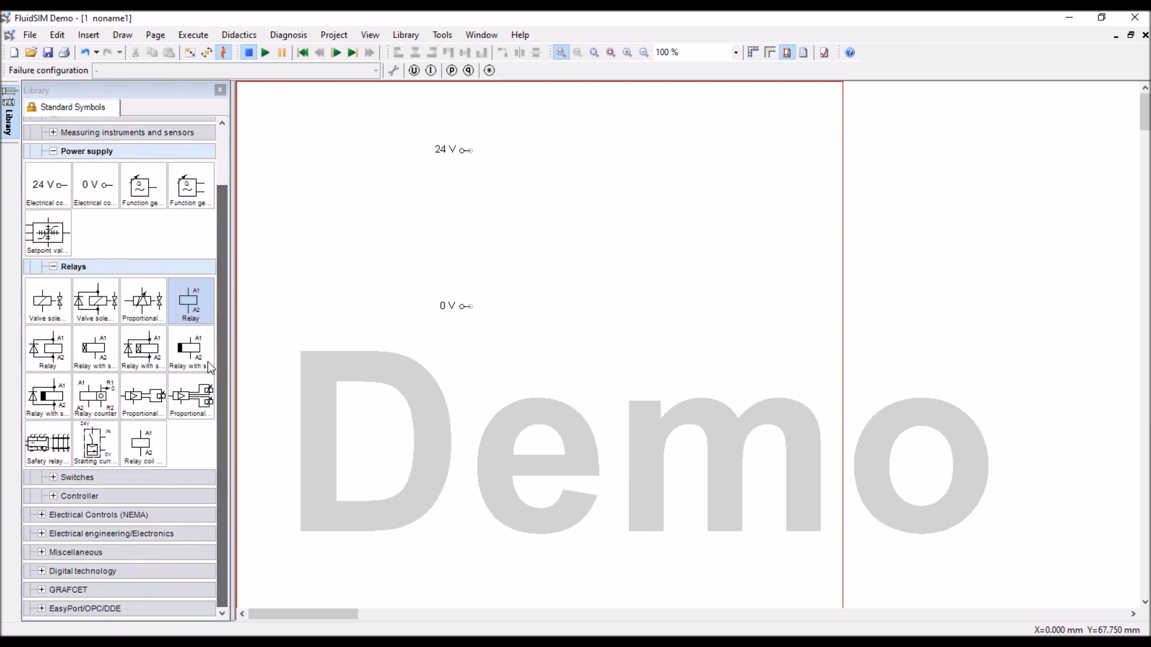
- Place a manually operated make pushbutton directly below the 24 V connection
left_click(54, 477)
left_click_drag(224, 435, 224, 478)
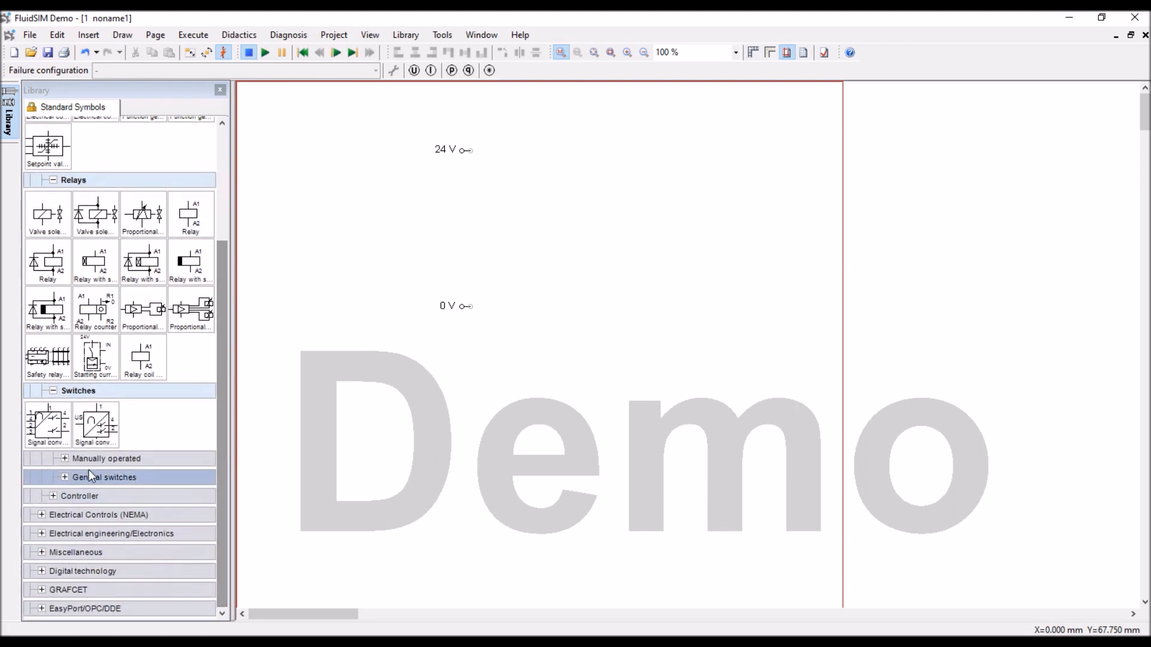
left_click(64, 459)
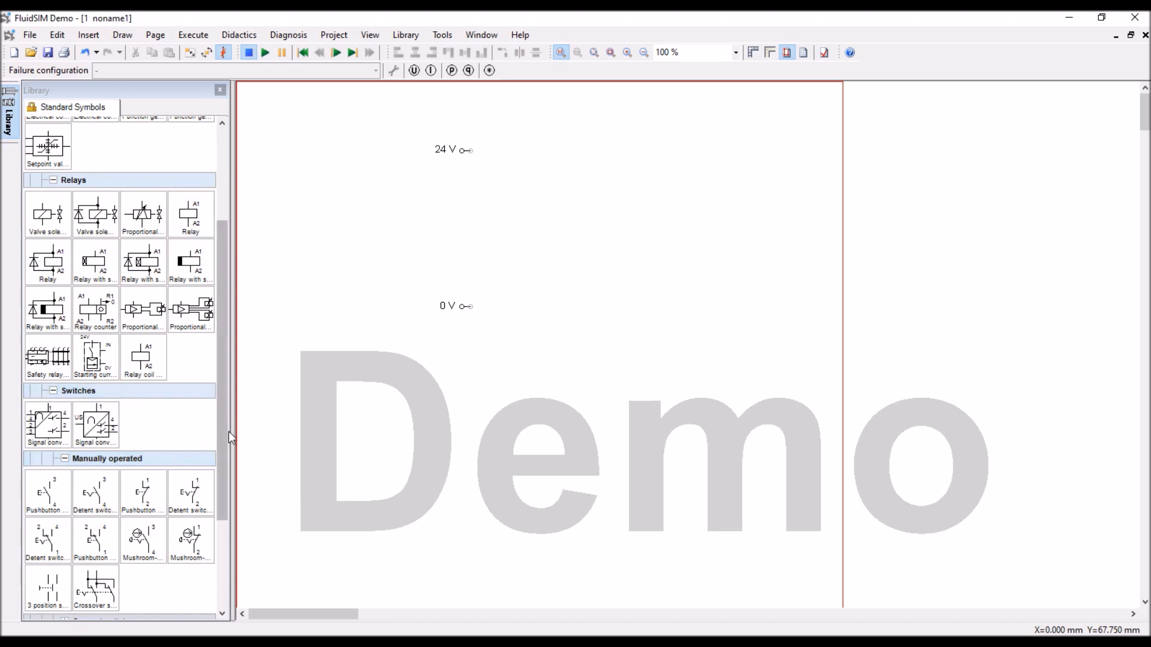
left_click_drag(223, 463, 224, 523)
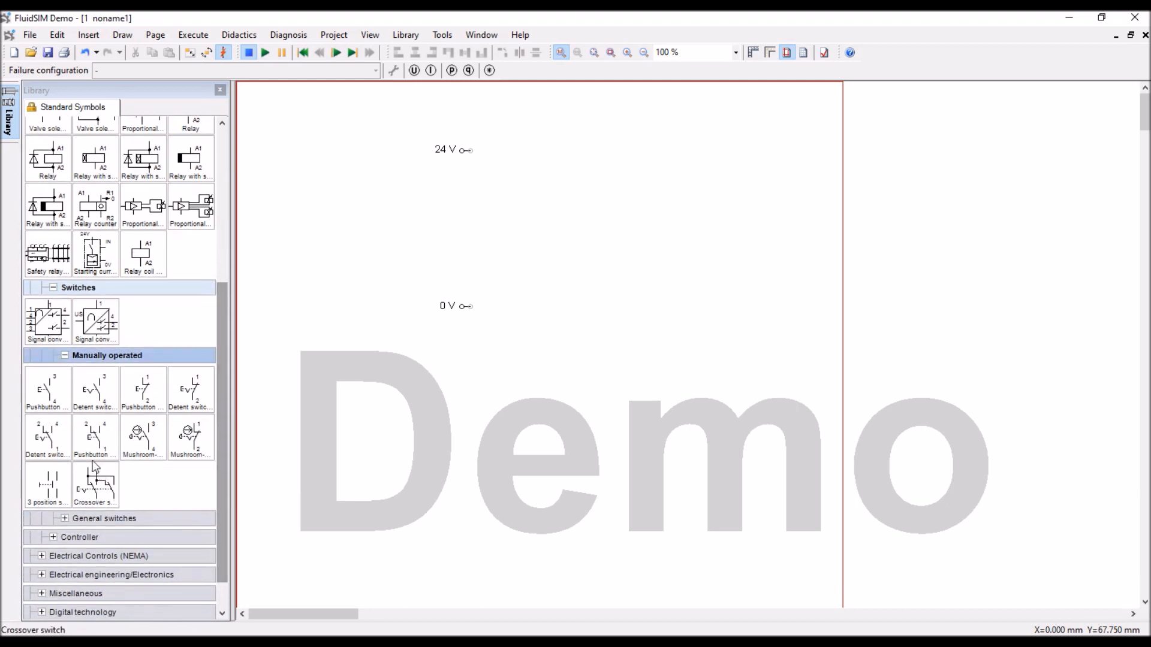
left_click_drag(50, 393, 470, 199)
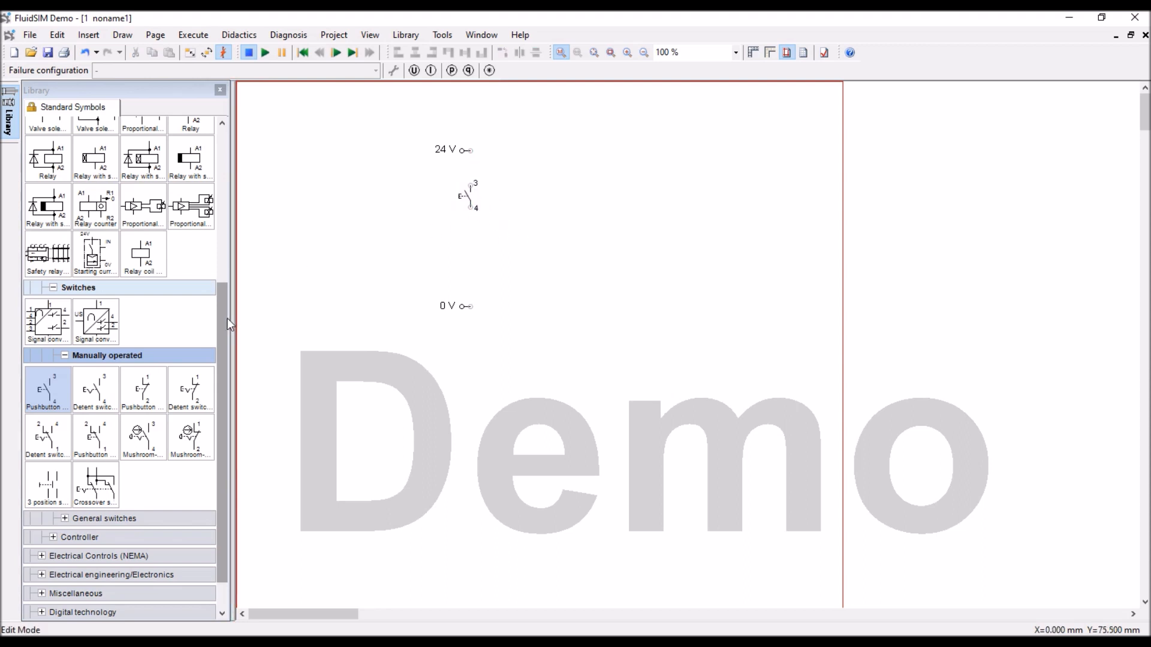
- Place a standard relay coil below the pushbutton and connect 24 V, pushbutton, coil and 0 V in series
left_click_drag(224, 318, 227, 220)
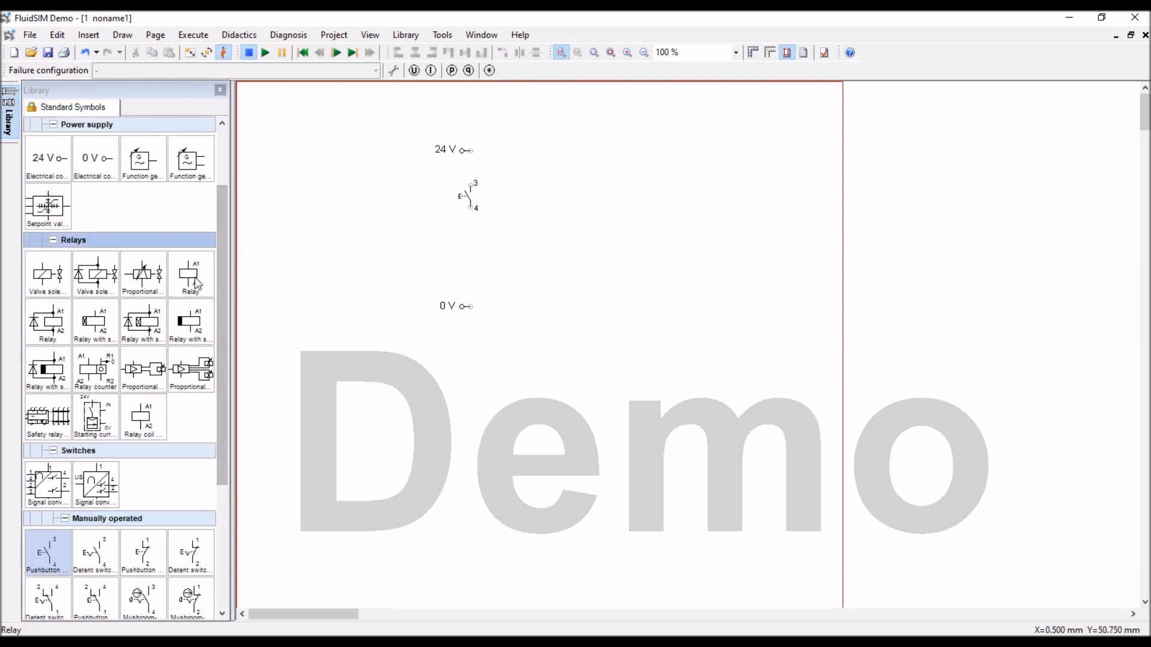
mouse_move(195, 281)
left_mouse_down()
mouse_move(252, 264)
mouse_move(513, 278)
mouse_move(468, 288)
mouse_move(451, 316)
mouse_move(461, 314)
left_mouse_up()
left_click(496, 324)
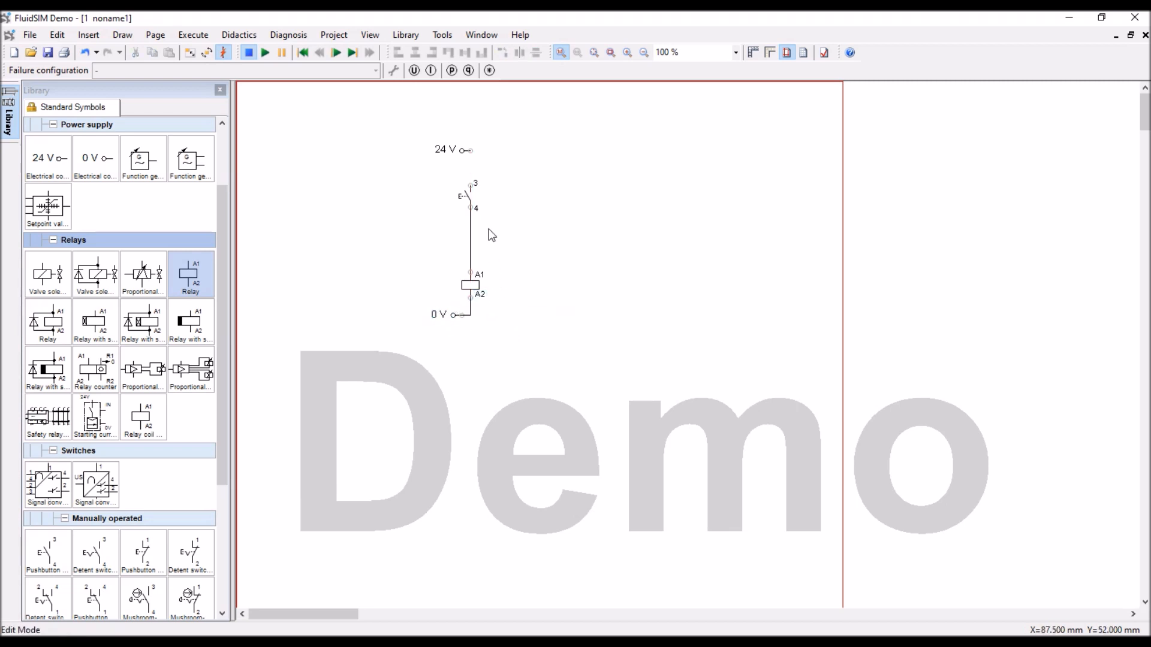
left_click_drag(472, 185, 470, 150)
- Set the make pushbutton's identification to S1
left_click(470, 197)
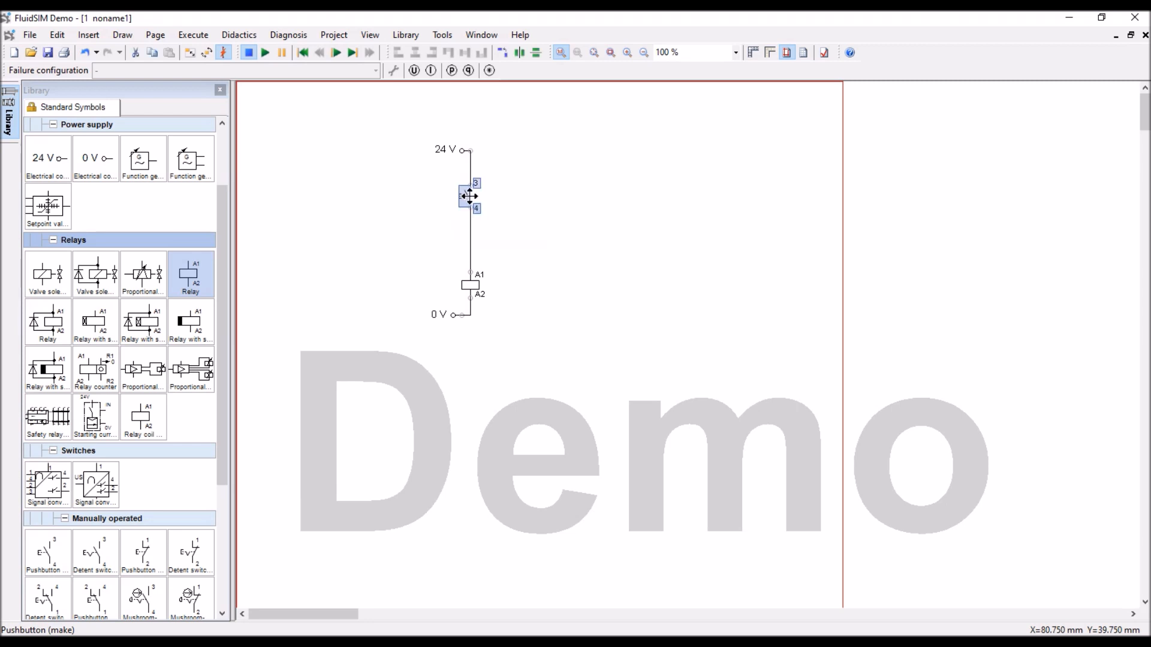
double_click(470, 197)
double_click(634, 238)
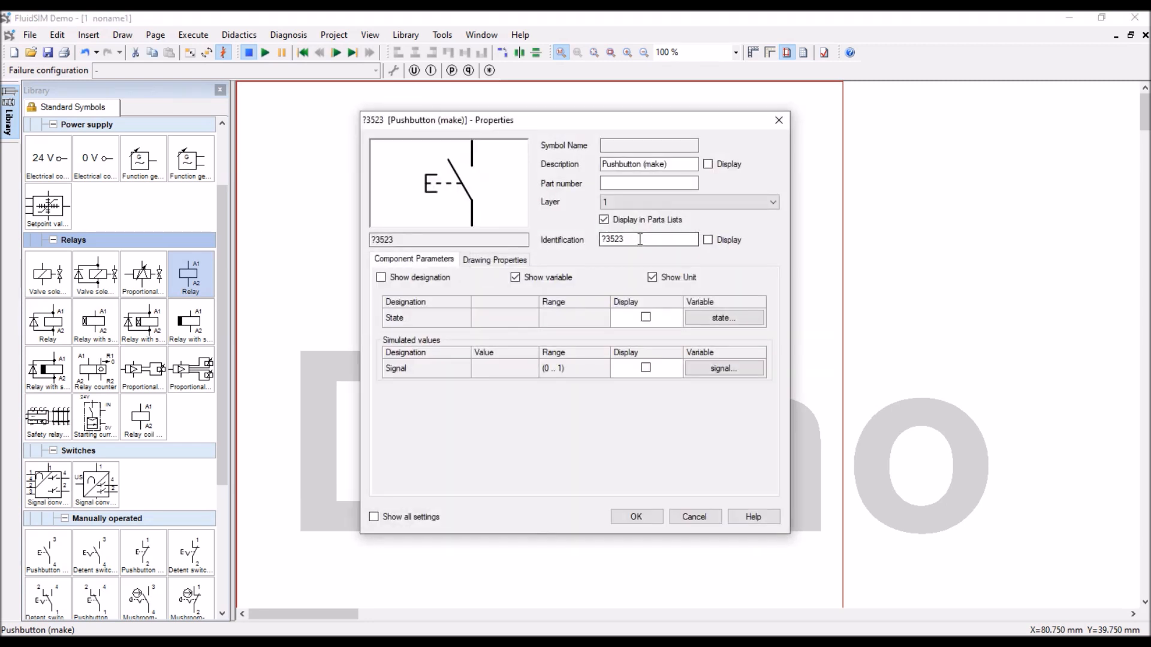
type("S1")
left_click(636, 517)
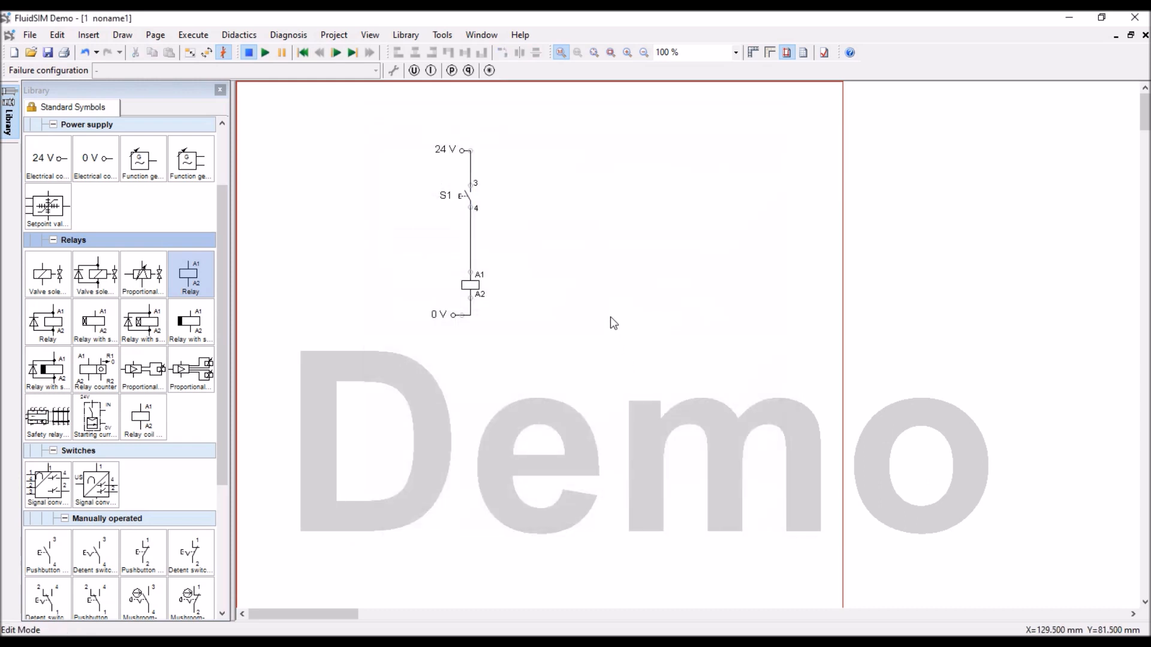
- Set the relay coil's identification to K1
double_click(474, 290)
left_click(630, 241)
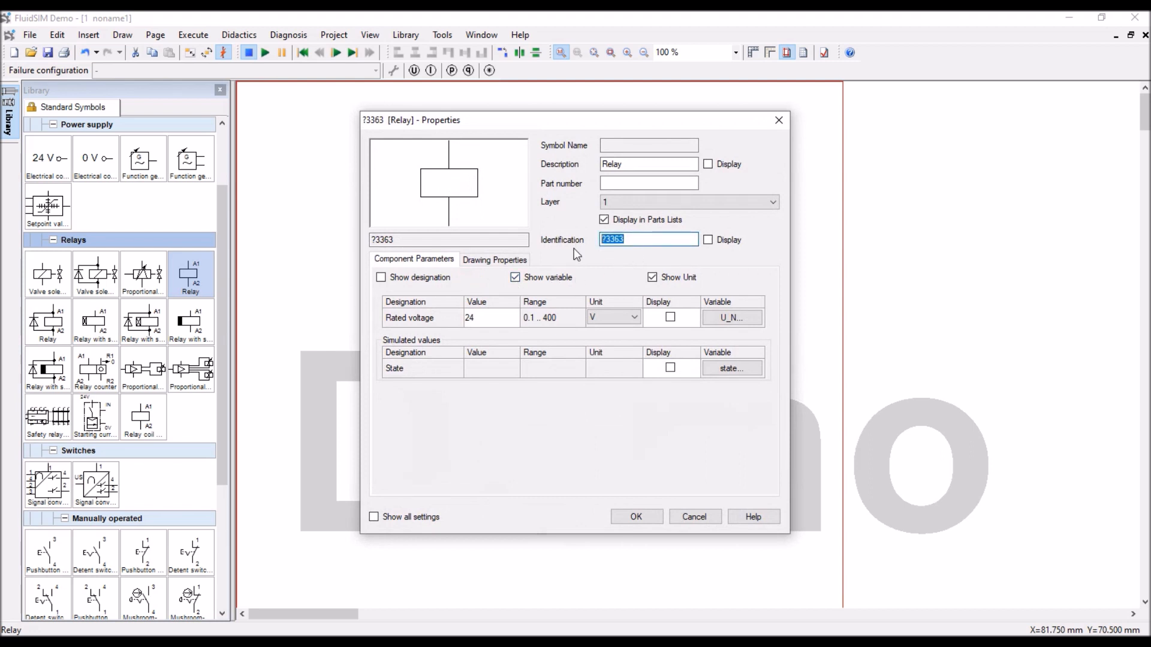
type("K1")
left_click(636, 517)
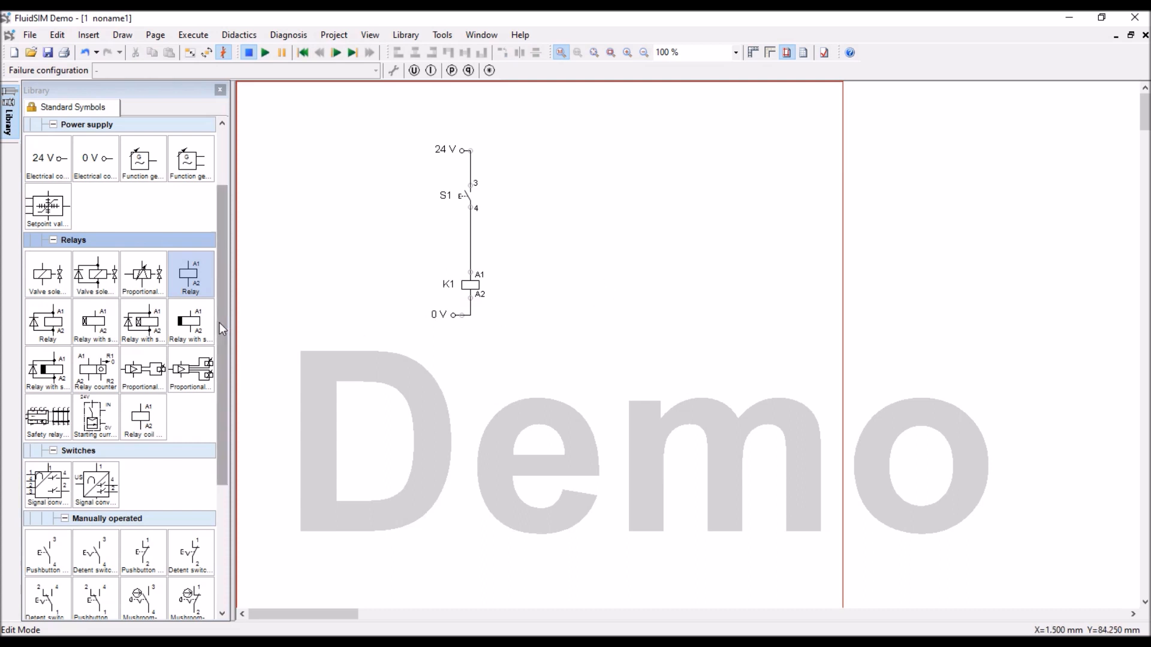
- Expand the general switches group of the IEC electrical controls in the symbol library
left_click_drag(218, 316, 214, 467)
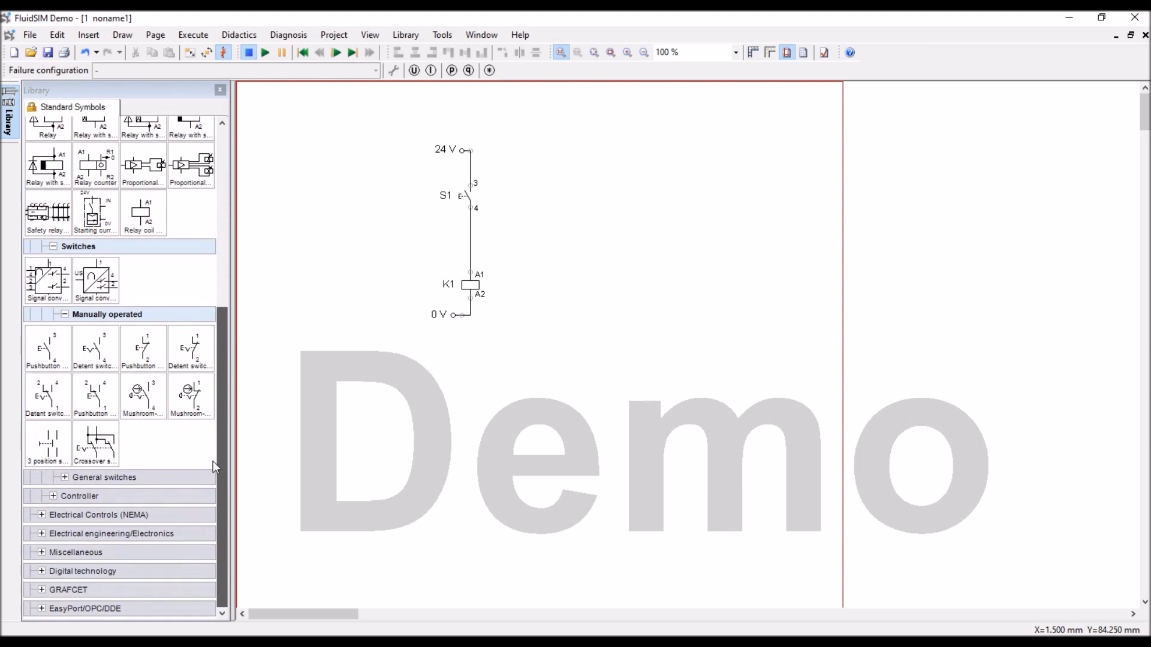
left_click(65, 478)
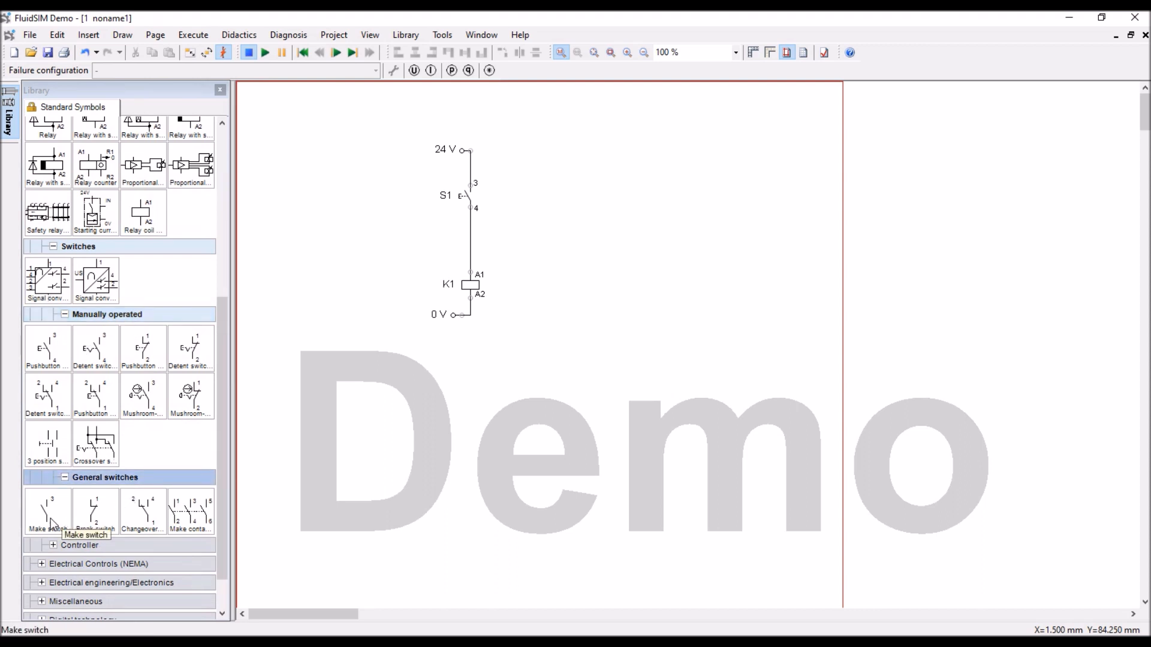
left_click_drag(51, 518, 562, 197)
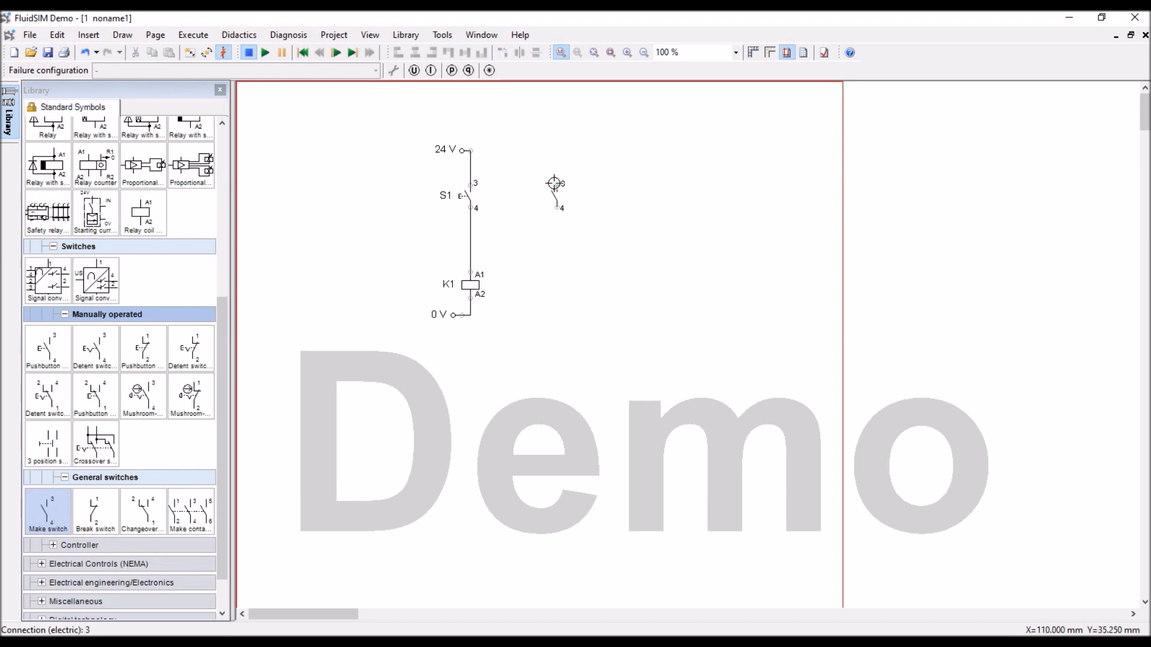
left_click(556, 196)
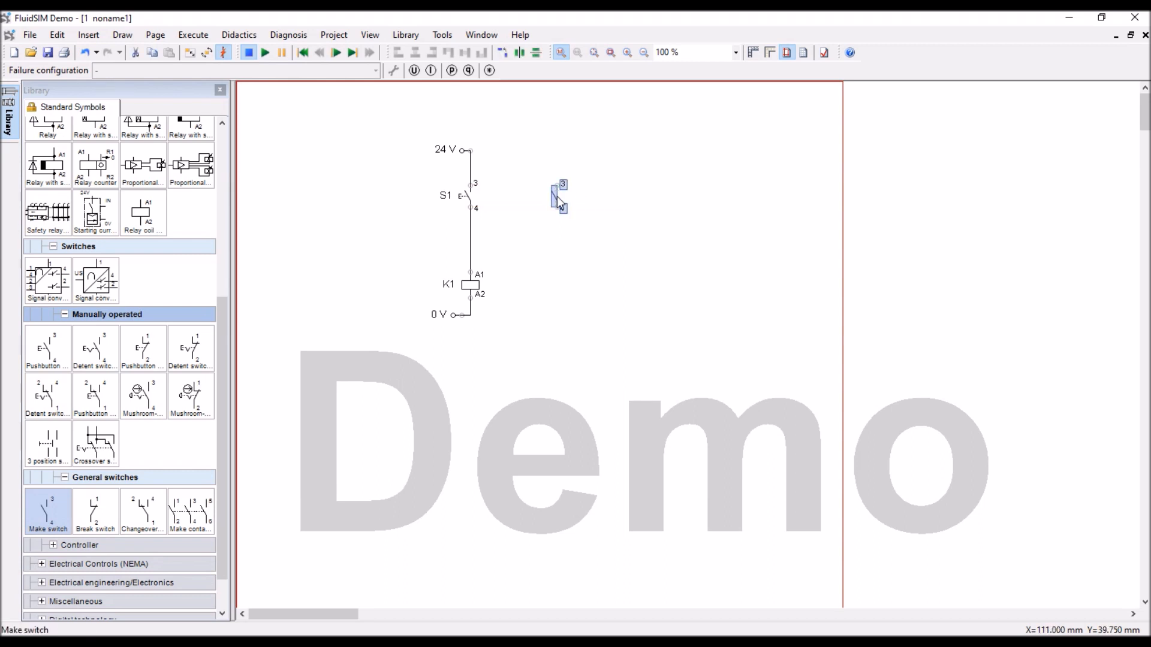
key("Delete")
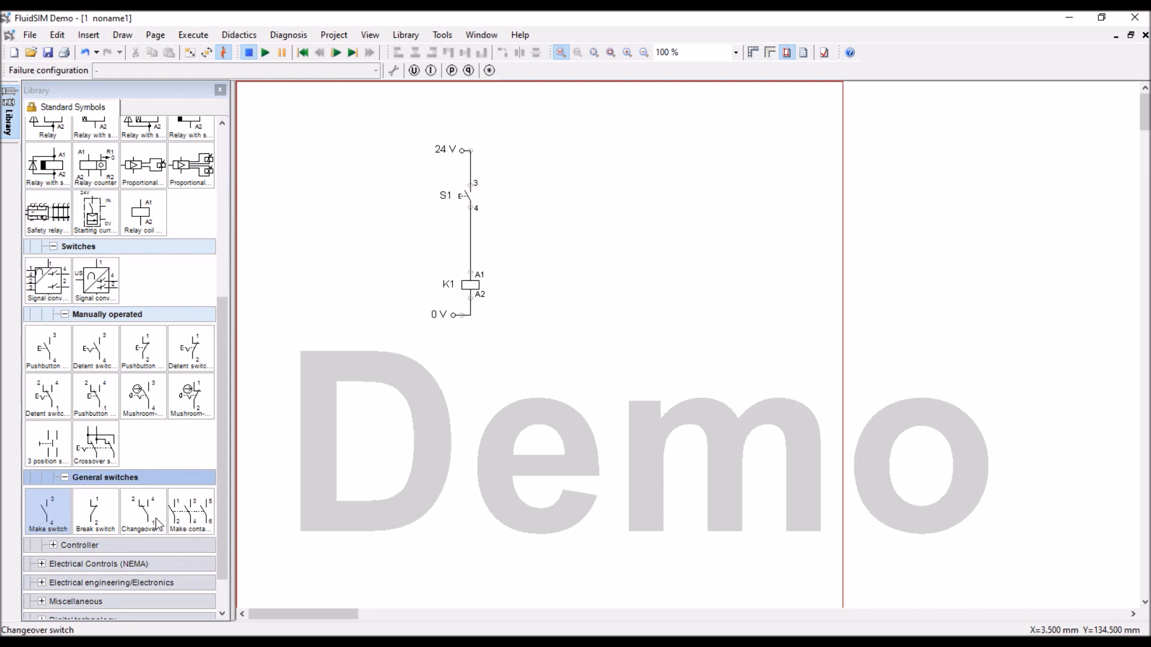
- Place a changeover switch to the right of S1 and rotate it by 90° twice so contact 1 faces up
left_click_drag(157, 523, 581, 204)
left_click(632, 232)
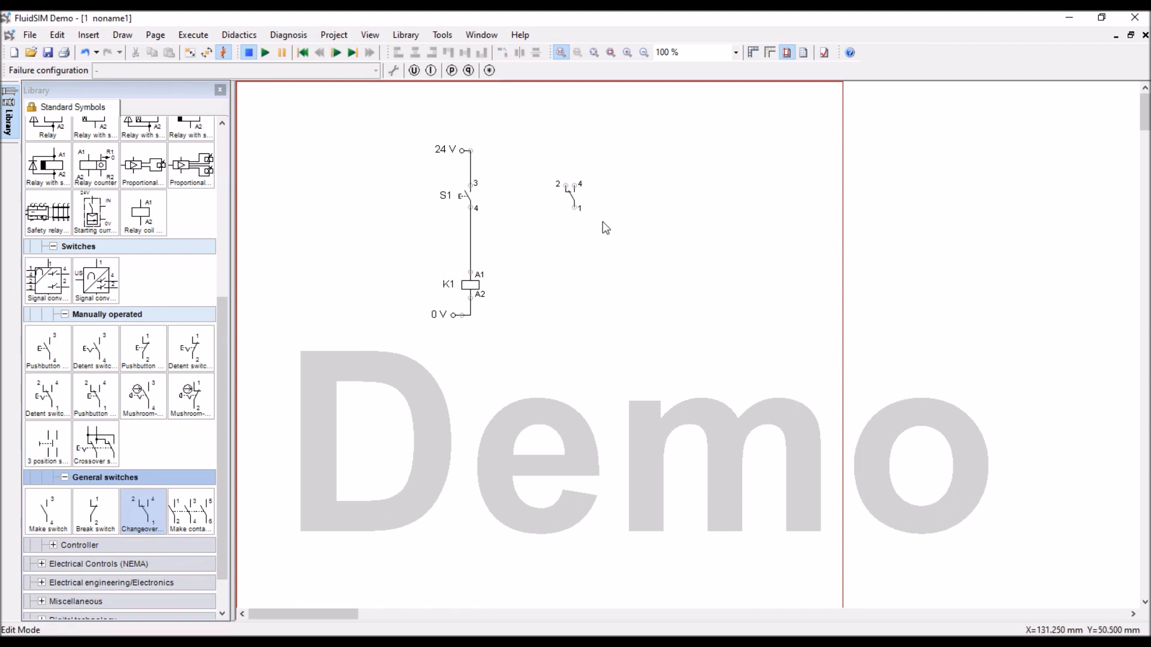
left_click(574, 196)
right_click(573, 200)
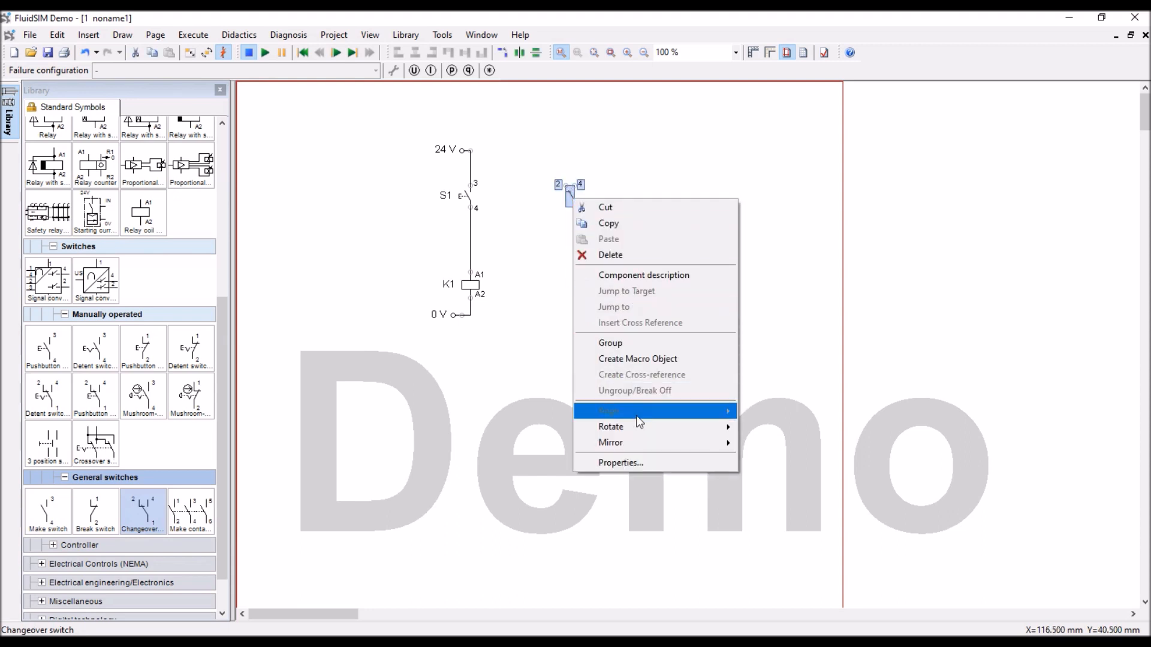
mouse_move(638, 429)
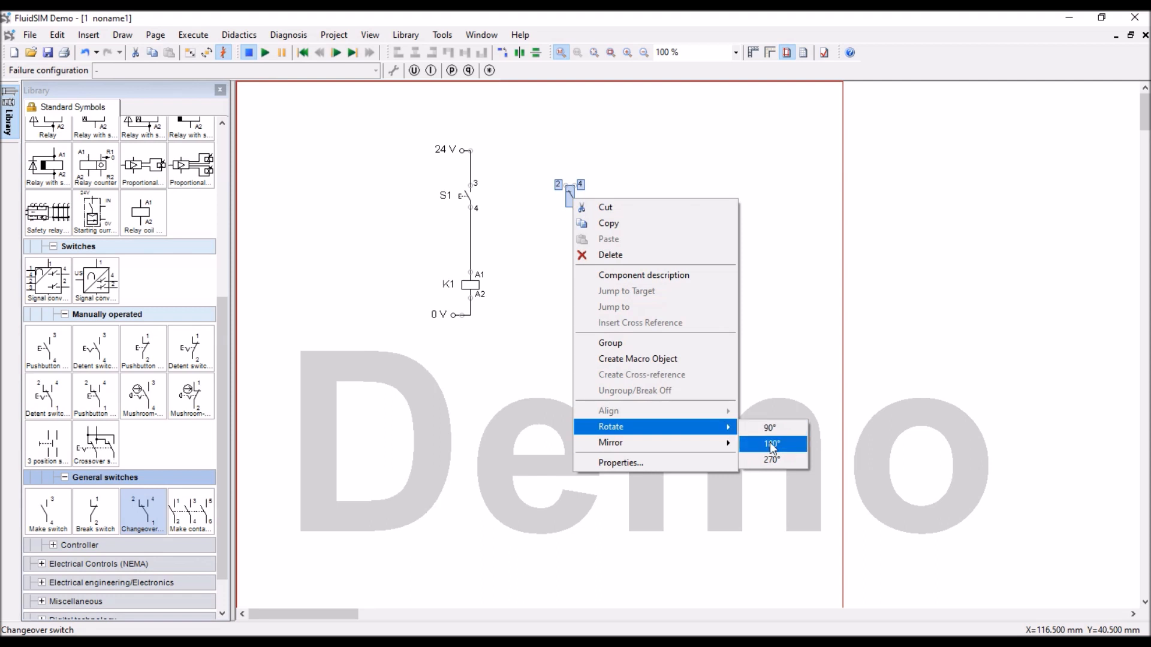
left_click(770, 428)
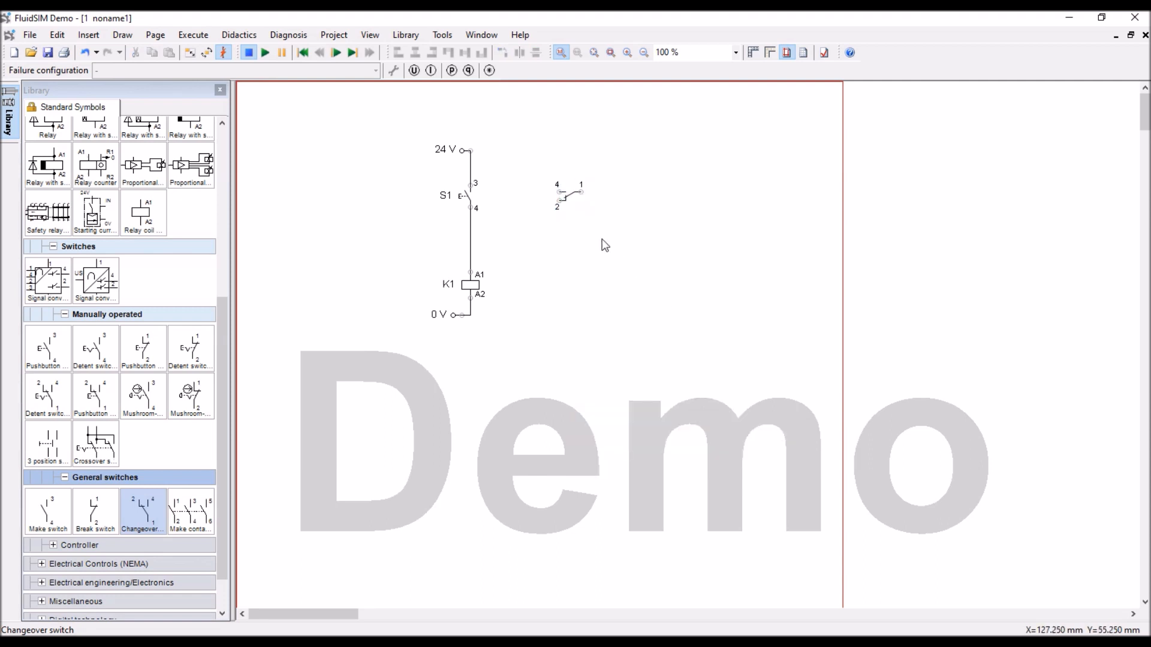
left_click(570, 196)
right_click(570, 198)
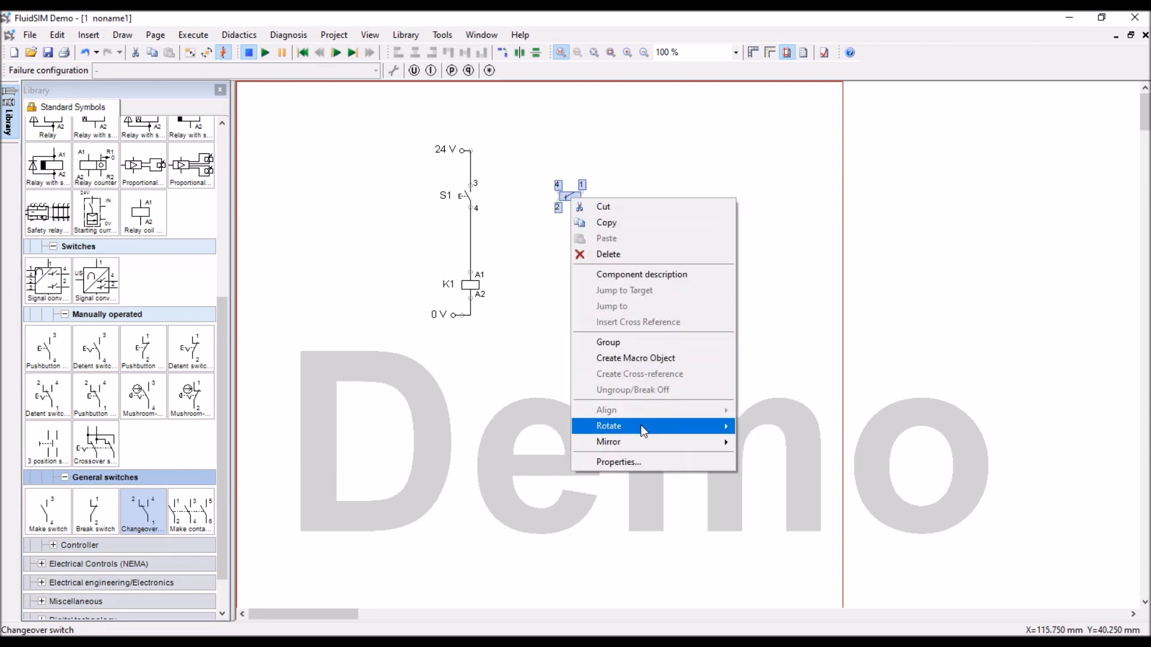
mouse_move(643, 431)
left_click(767, 427)
left_click(645, 297)
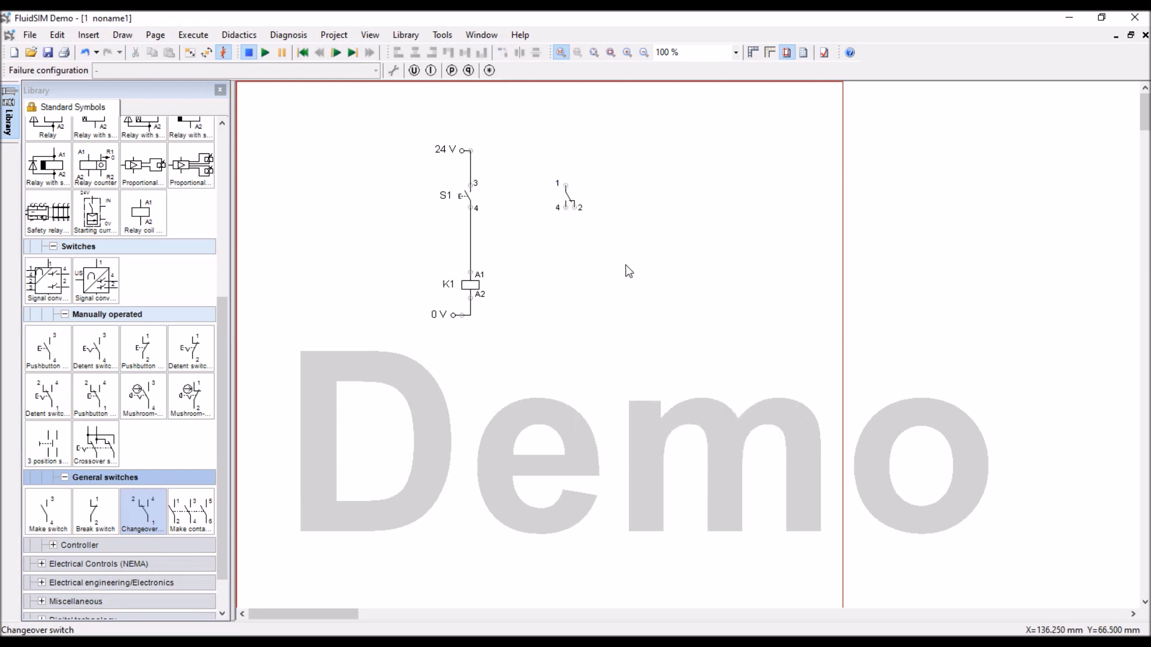
- Wire contact 1 of the changeover switch to the line between the 24 V supply and S1
left_click_drag(566, 185, 470, 151)
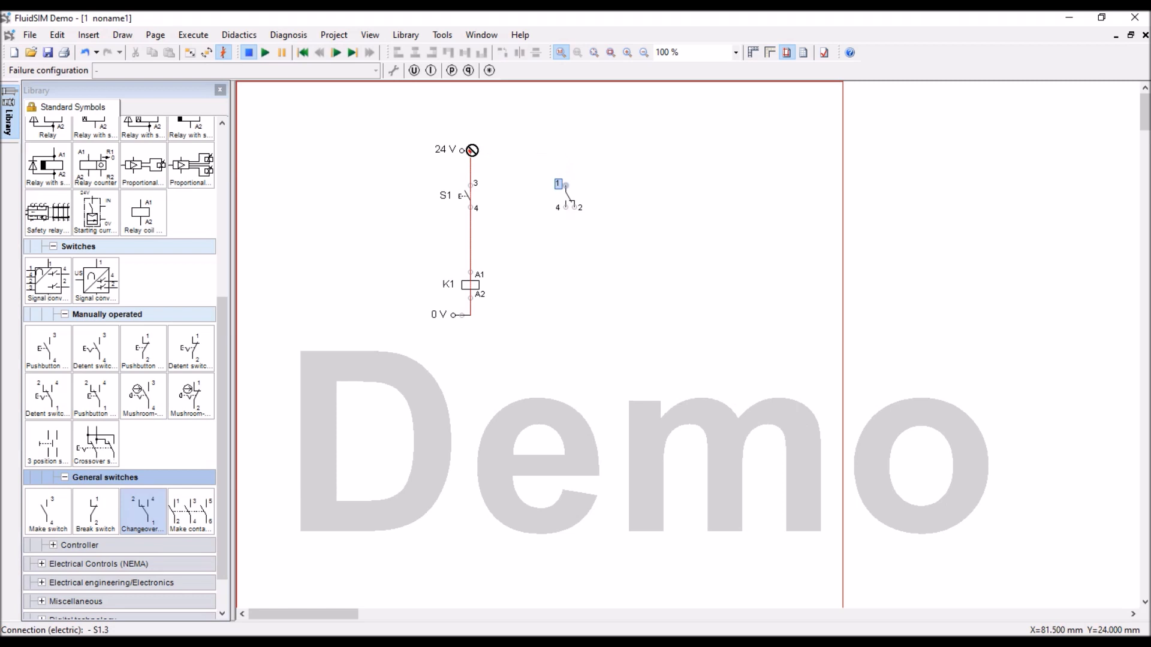
left_click_drag(562, 185, 471, 168)
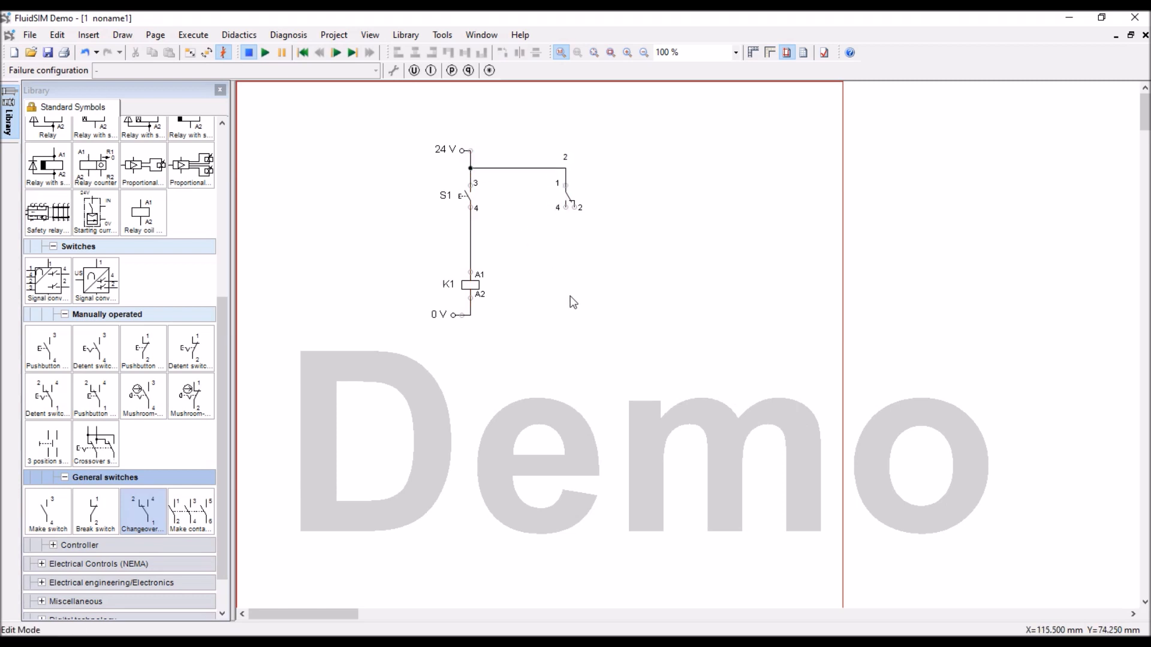
- Expand the measuring instruments and sensors, actuators, and controller groups of the IEC electrical controls in the symbol library
left_click_drag(219, 366, 260, 188)
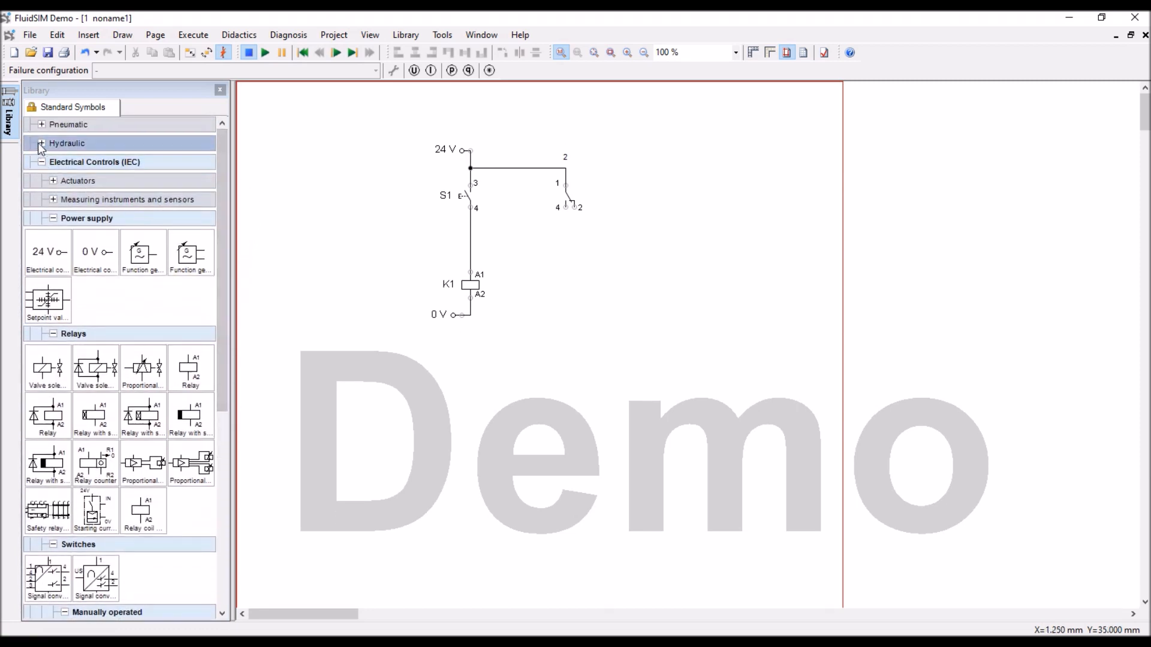
left_click_drag(226, 318, 219, 424)
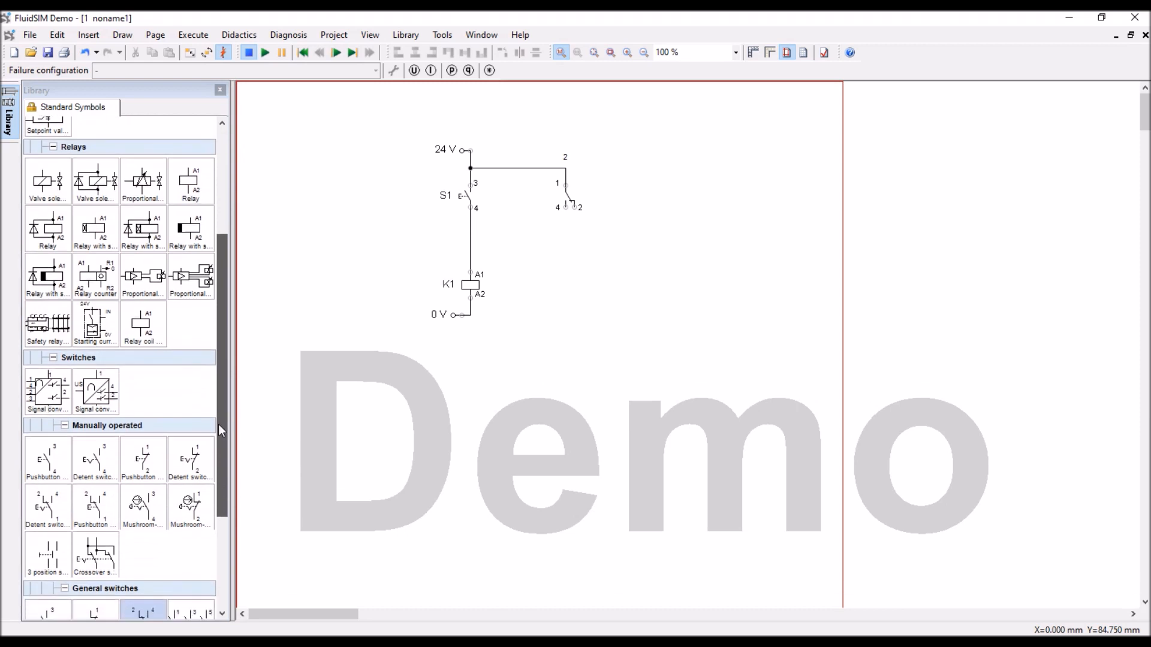
left_click_drag(219, 423, 233, 313)
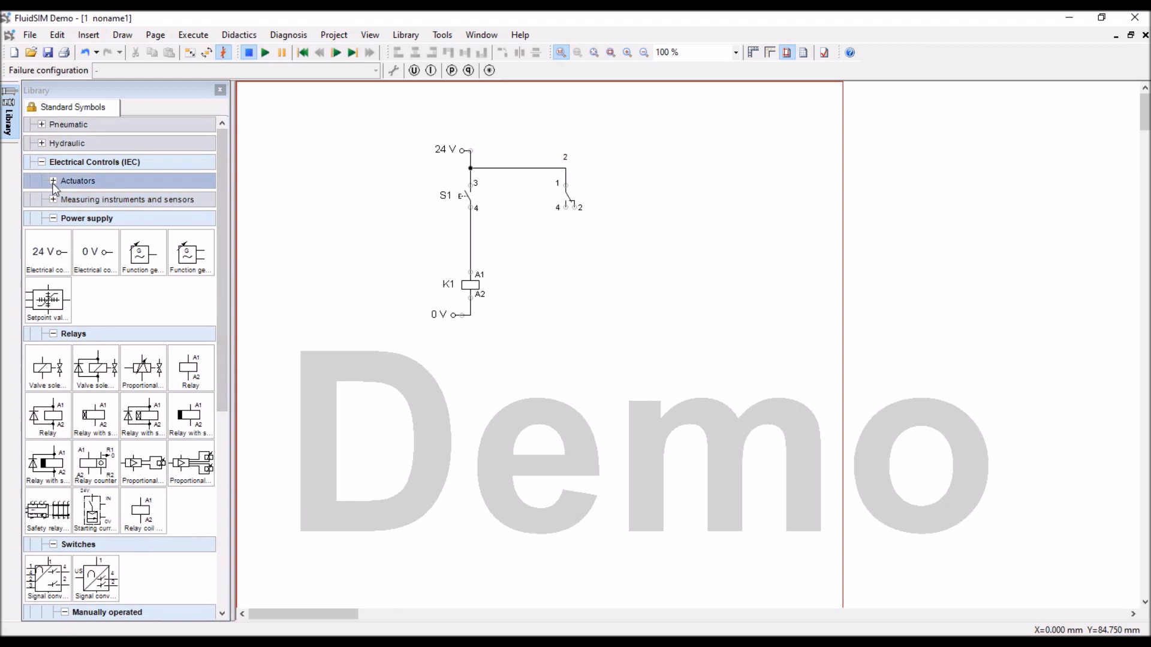
left_click(53, 200)
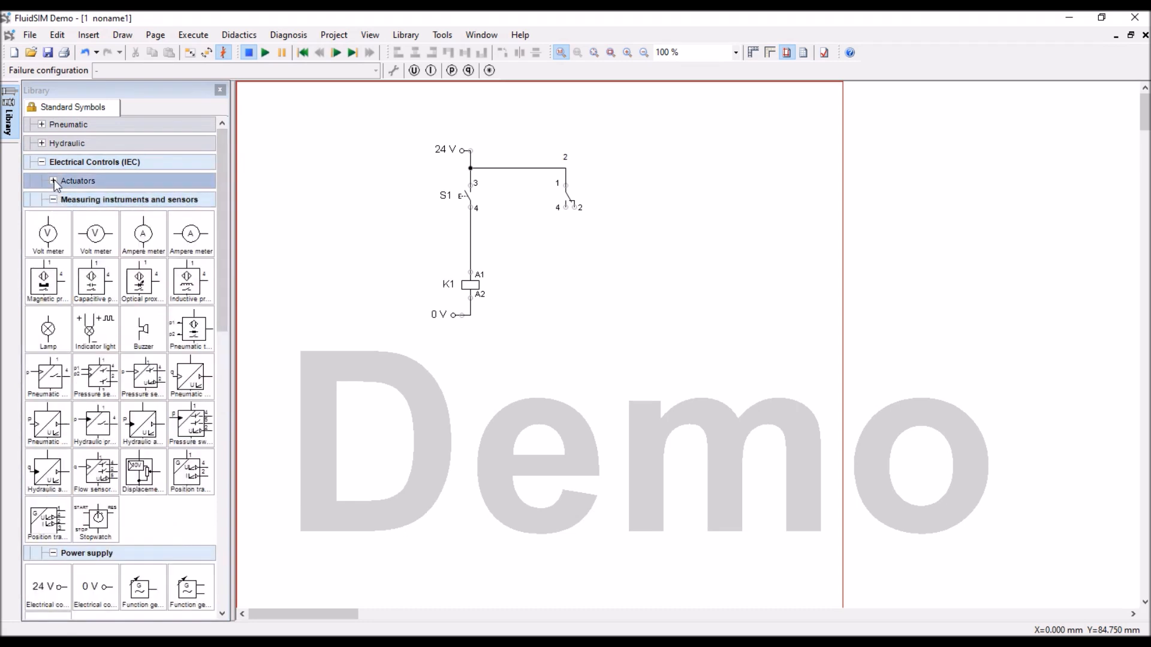
left_click(54, 181)
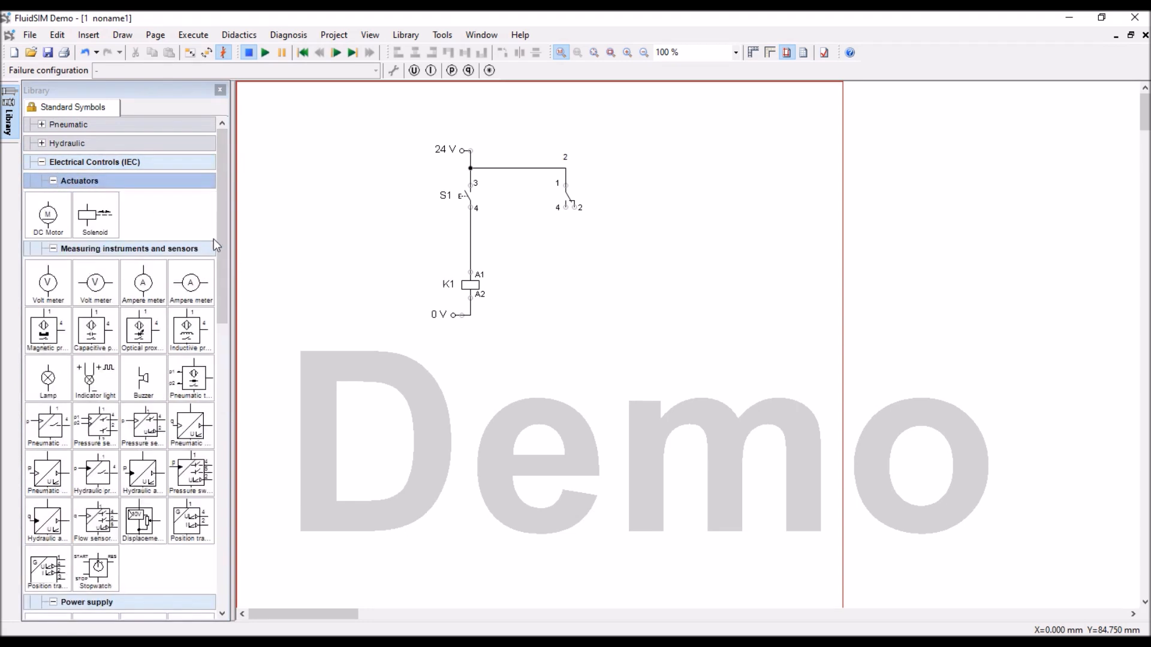
left_click_drag(224, 249, 226, 542)
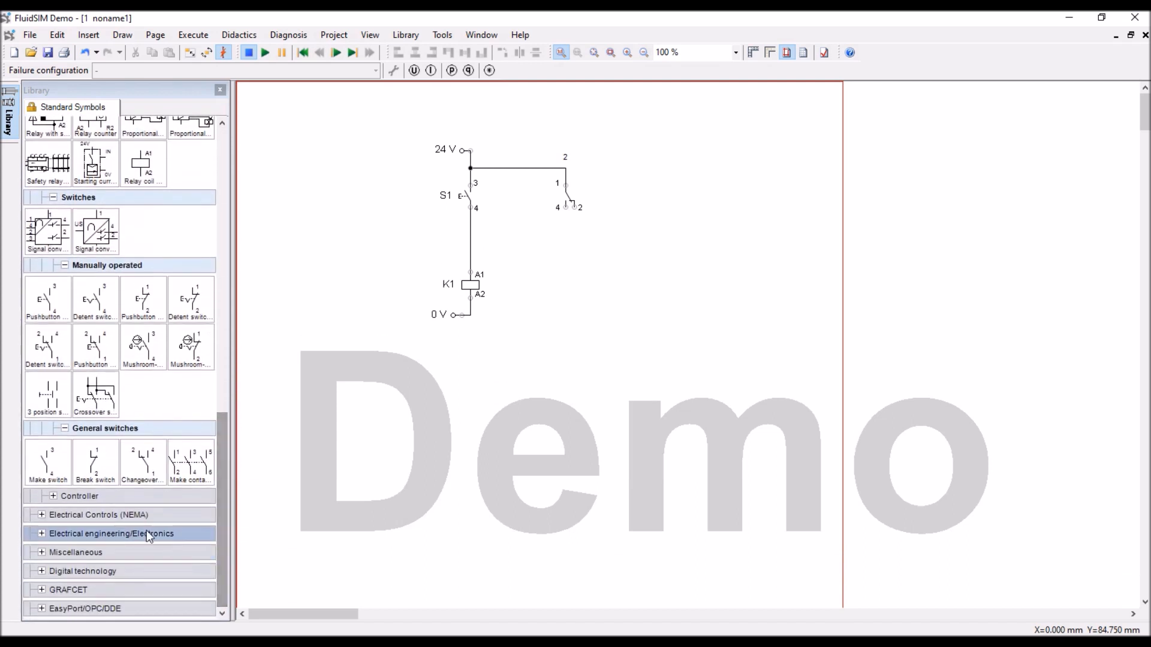
left_click(54, 496)
- Place a lamp directly below contact 2 of the changeover switch, joined to it, and a DC motor between the lamp and K1
left_click_drag(221, 512, 211, 269)
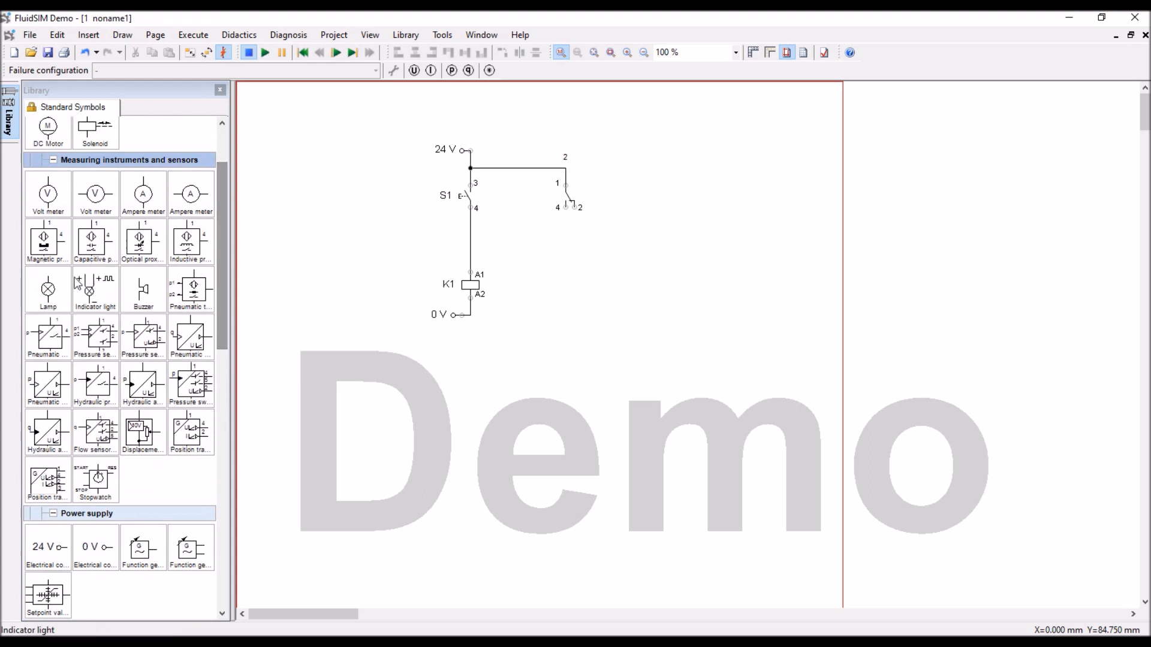
left_click_drag(49, 290, 573, 285)
left_click_drag(221, 178, 221, 131)
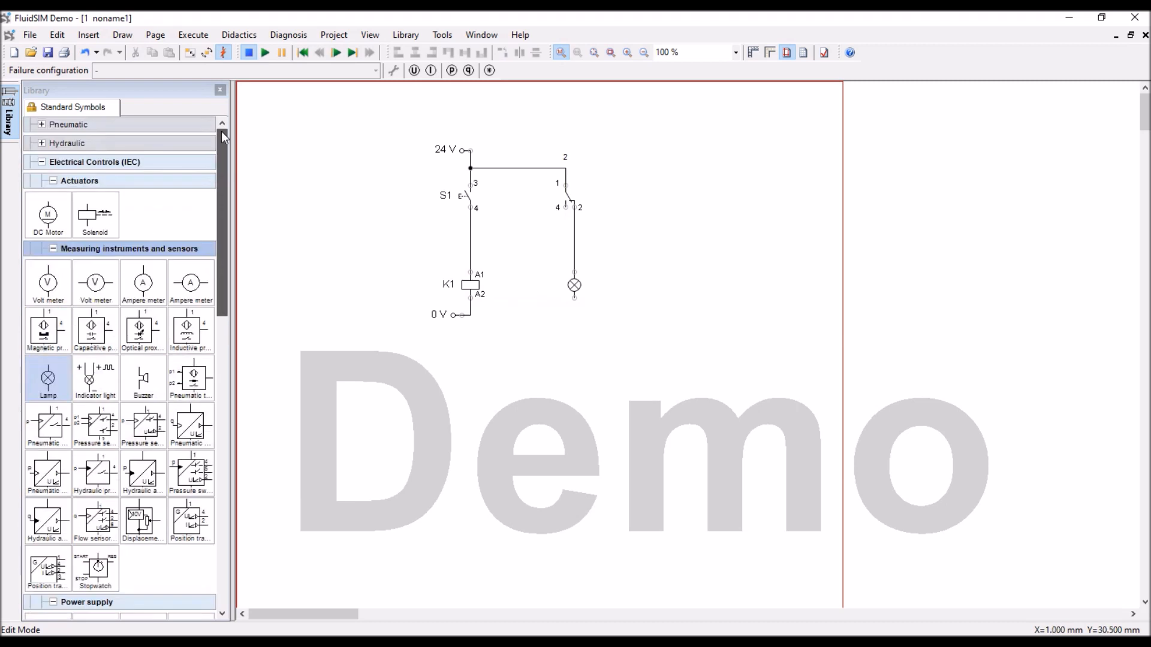
left_click_drag(48, 215, 268, 248)
mouse_move(545, 286)
left_mouse_down()
mouse_move(556, 277)
mouse_move(540, 282)
left_mouse_up()
- Wire contact 4 of the changeover switch to the DC motor, and connect the motor and lamp to the 0 V line
mouse_move(566, 208)
left_mouse_down()
mouse_move(531, 262)
mouse_move(539, 272)
left_mouse_up()
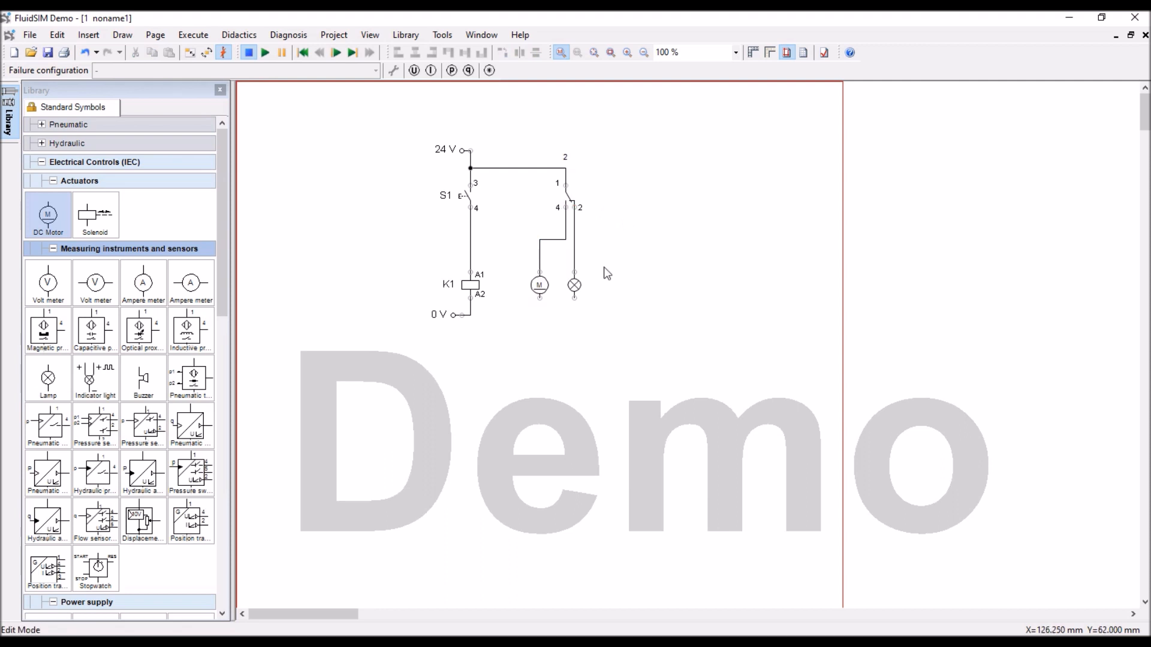
left_click_drag(539, 298, 471, 315)
left_click_drag(574, 298, 540, 315)
- Set the DC motor's identification to M1 and display it in the circuit
left_click(540, 290)
double_click(540, 291)
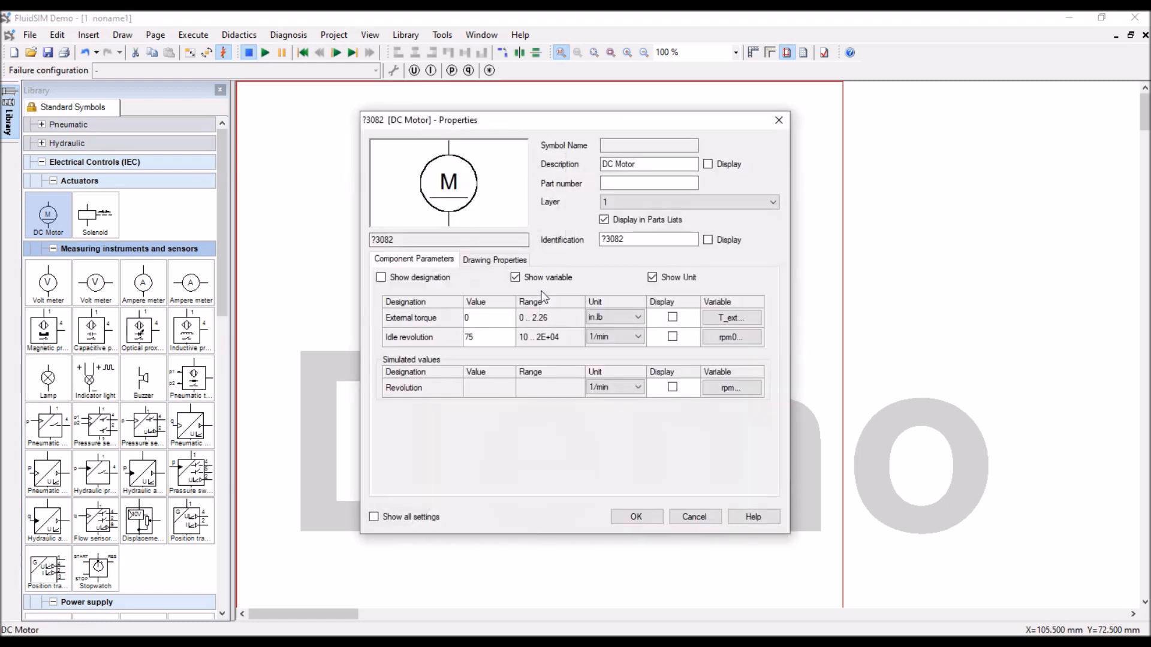
left_click_drag(646, 235, 559, 231)
type("Mot")
left_click(636, 517)
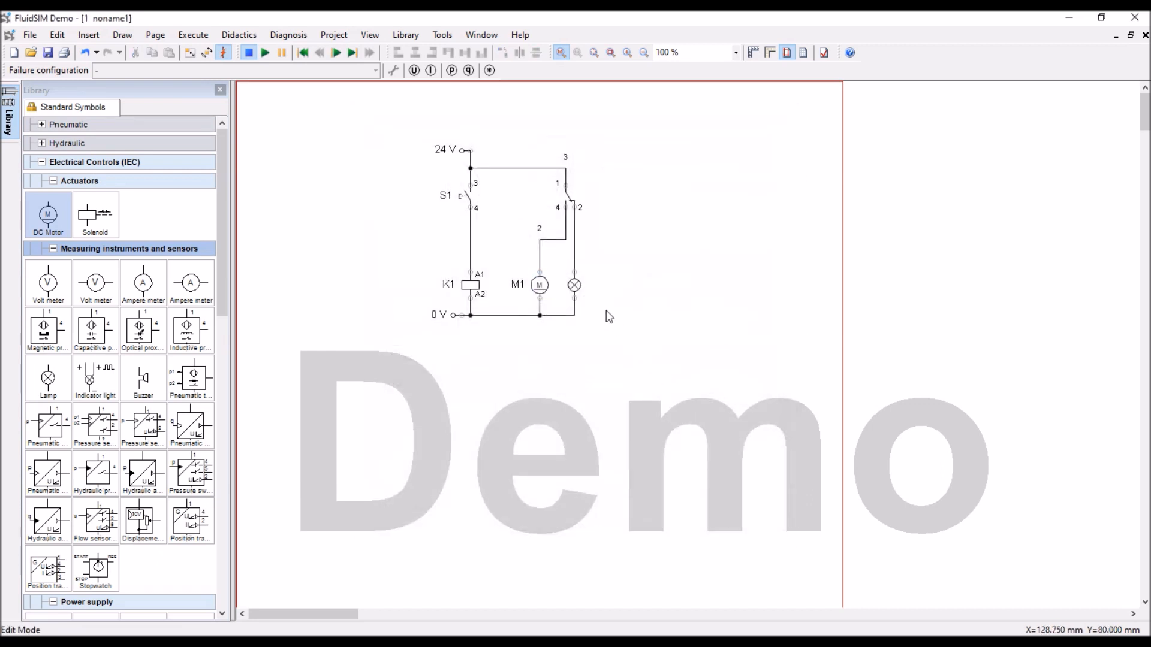
- Set the lamp's identification to Lamp, display it, and move the label to the right of the lamp symbol
left_click(575, 285)
double_click(577, 286)
left_click_drag(625, 238, 566, 238)
type("Lamp")
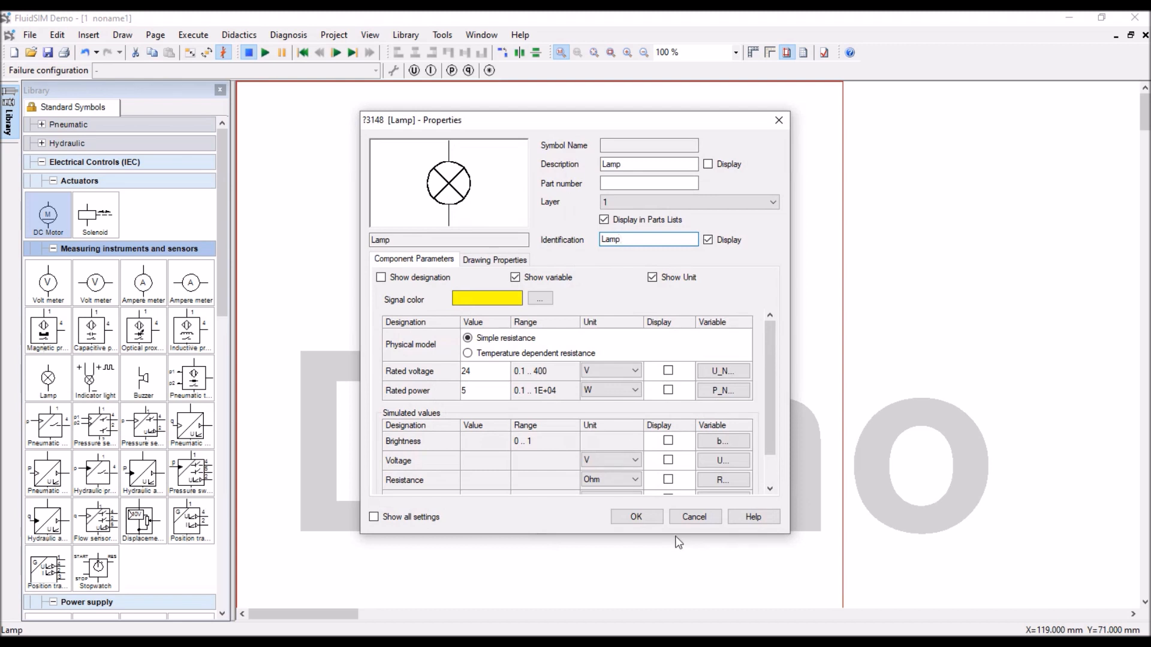
left_click(652, 519)
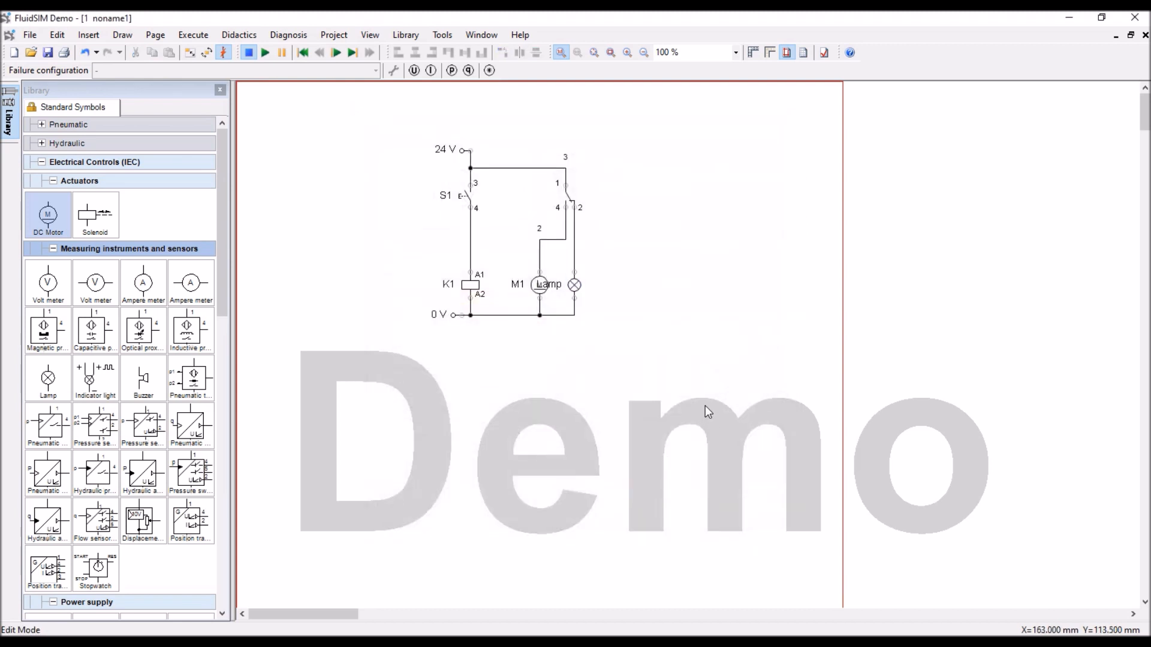
left_click_drag(550, 285, 607, 287)
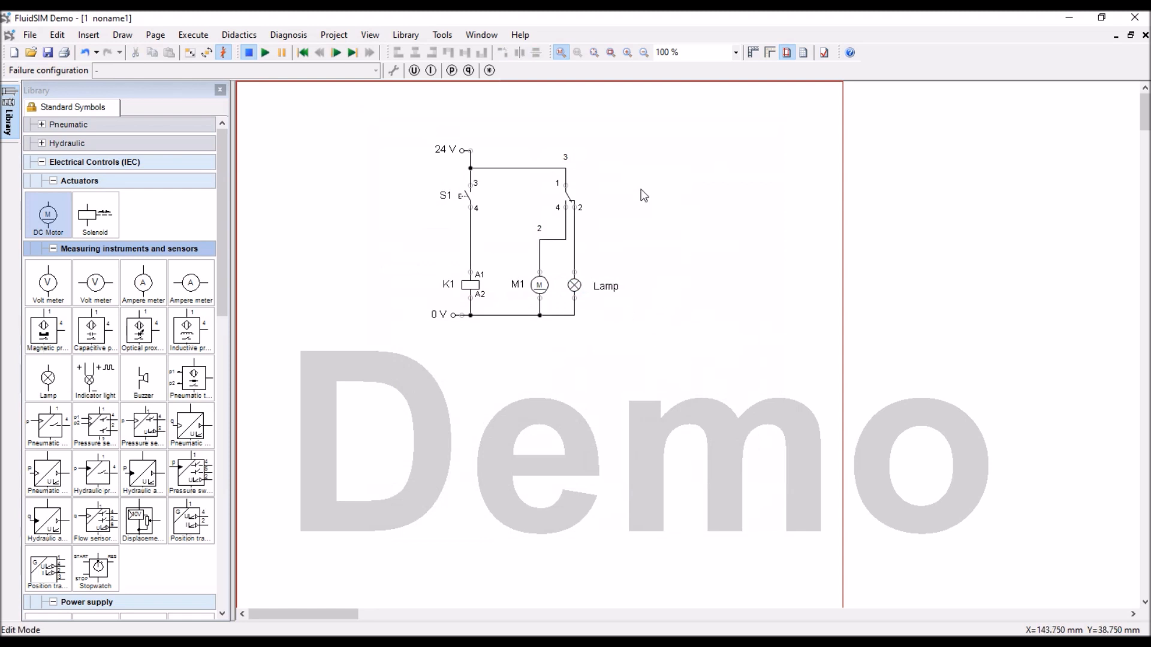
- Run and stop a trial simulation, and move the lamp with its label farther to the right of the motor
left_click(265, 53)
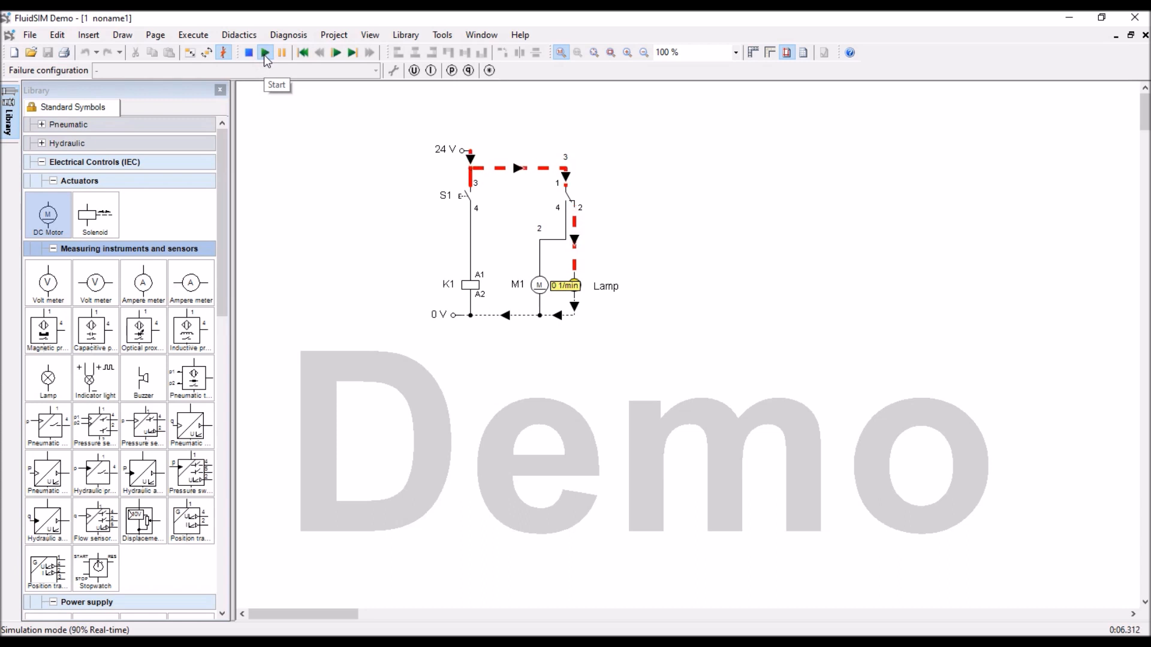
left_click(249, 53)
left_click_drag(620, 179, 570, 326)
left_click_drag(574, 285, 609, 285)
left_click(668, 267)
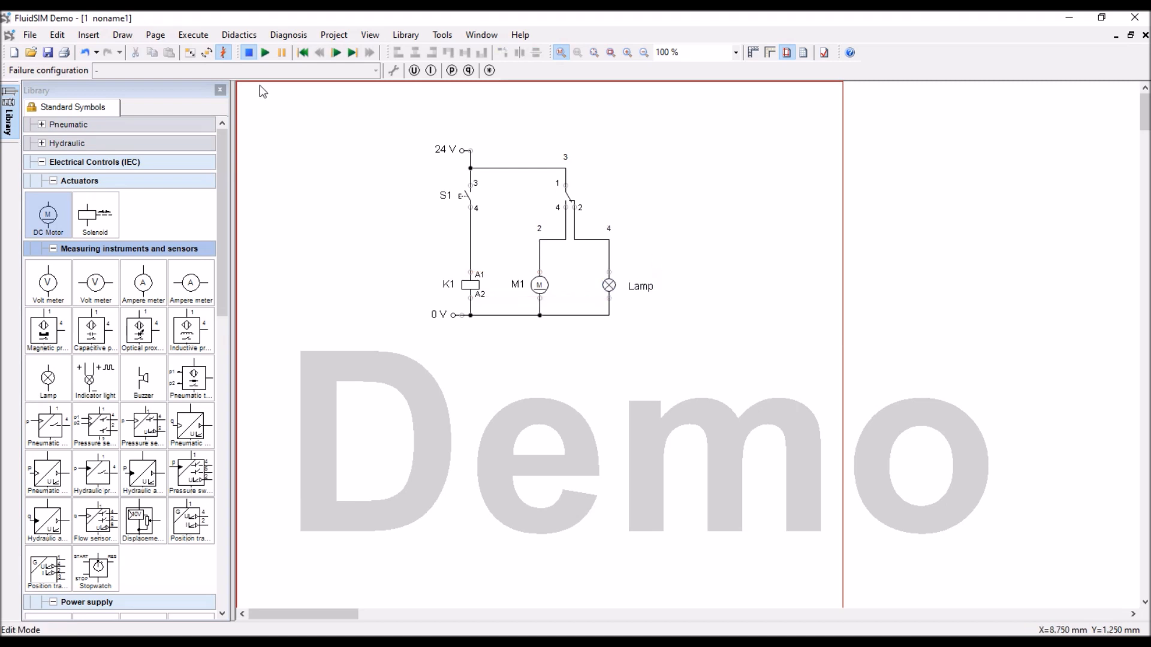
- Simulate the rearranged circuit briefly to check the lamp and motor branches fed by the changeover switch
left_click(269, 56)
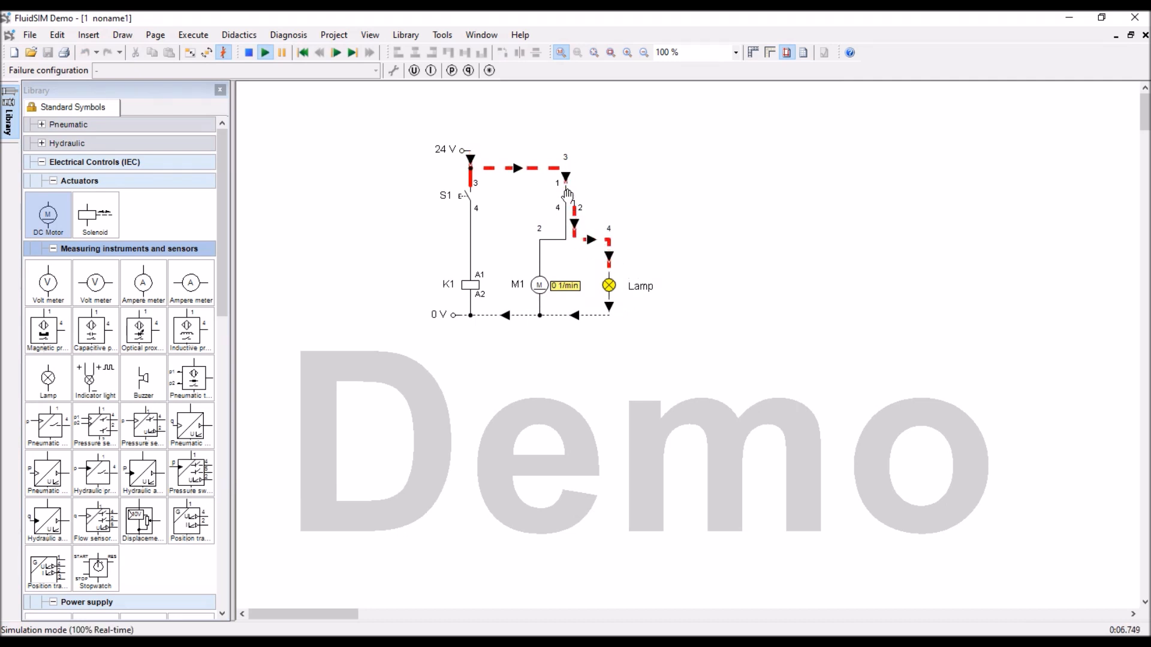
left_click(248, 53)
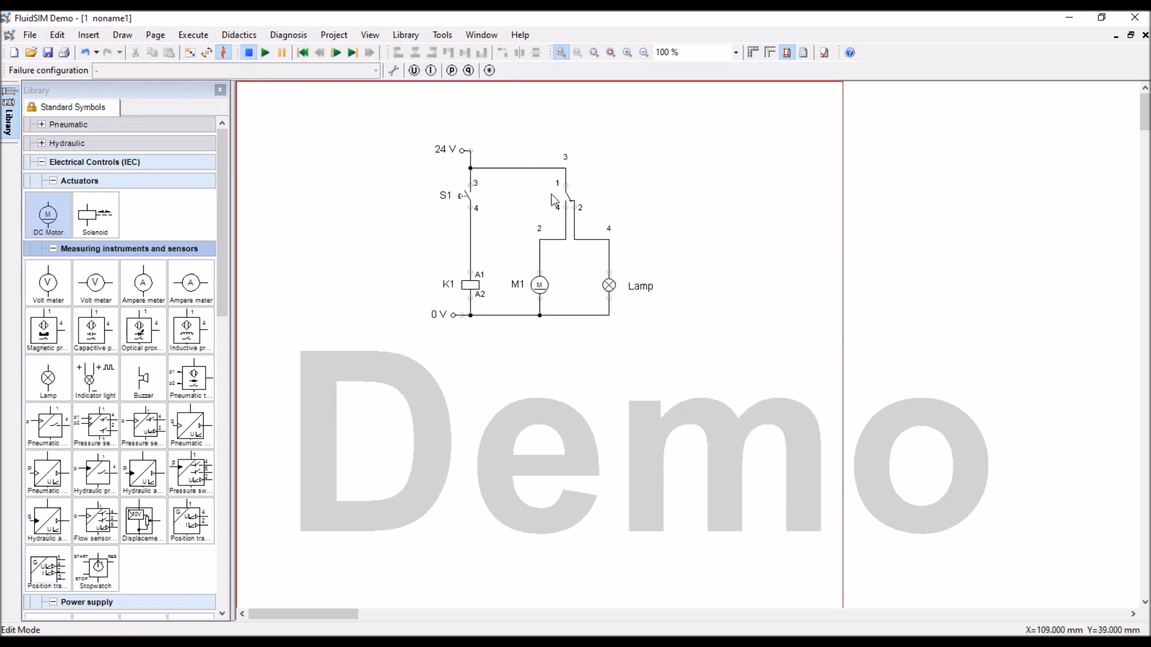
left_click(571, 204)
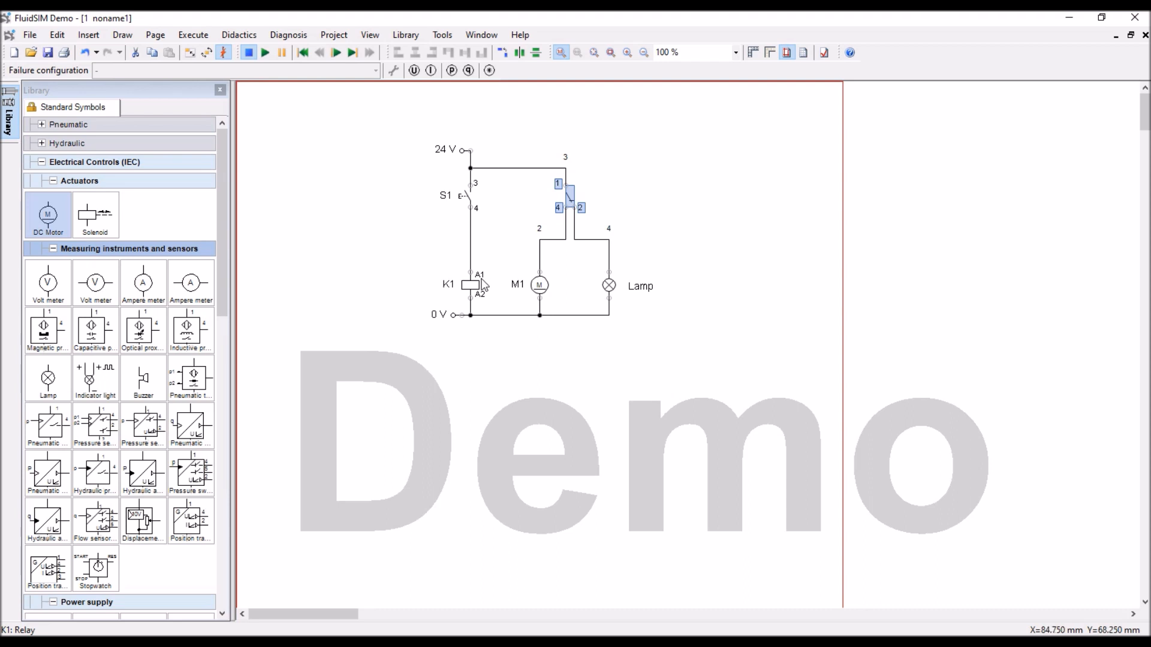
left_click(670, 200)
- Link the changeover switch to main component K1 and move its K1 label to the right of the contact
double_click(562, 203)
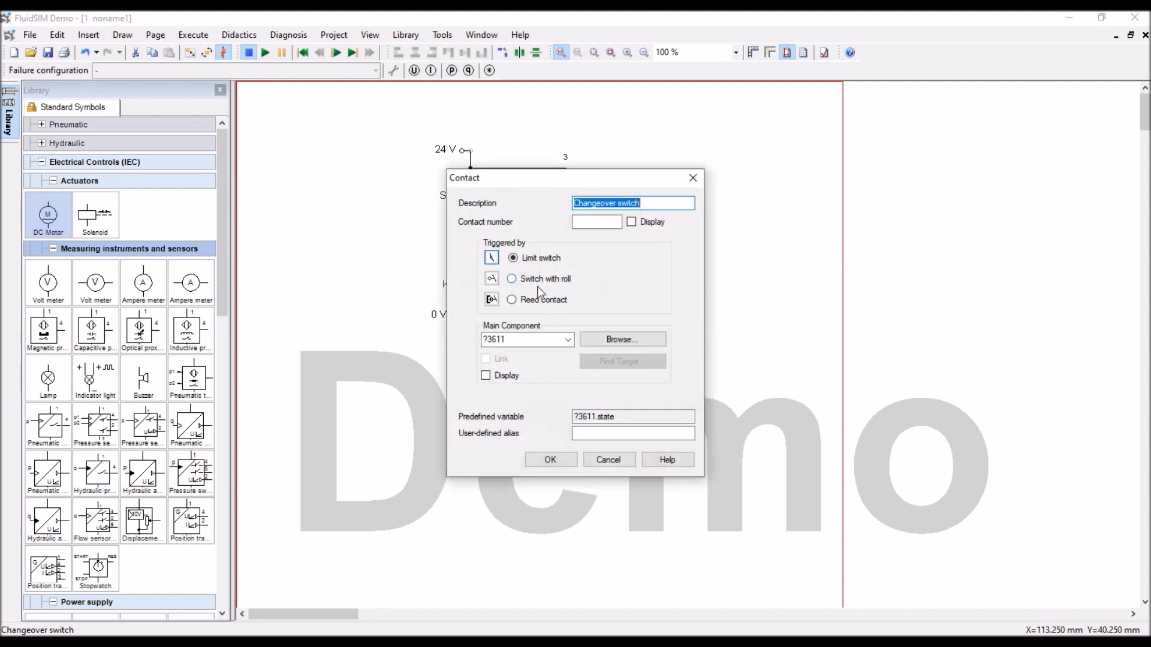
left_click(567, 340)
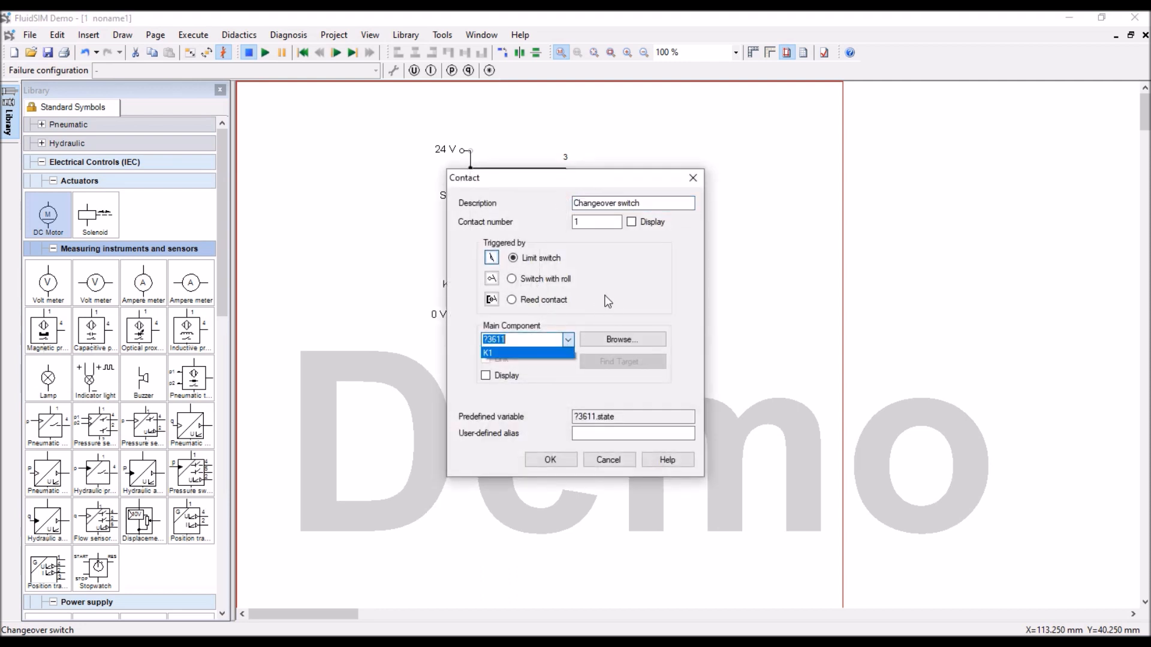
left_click(517, 354)
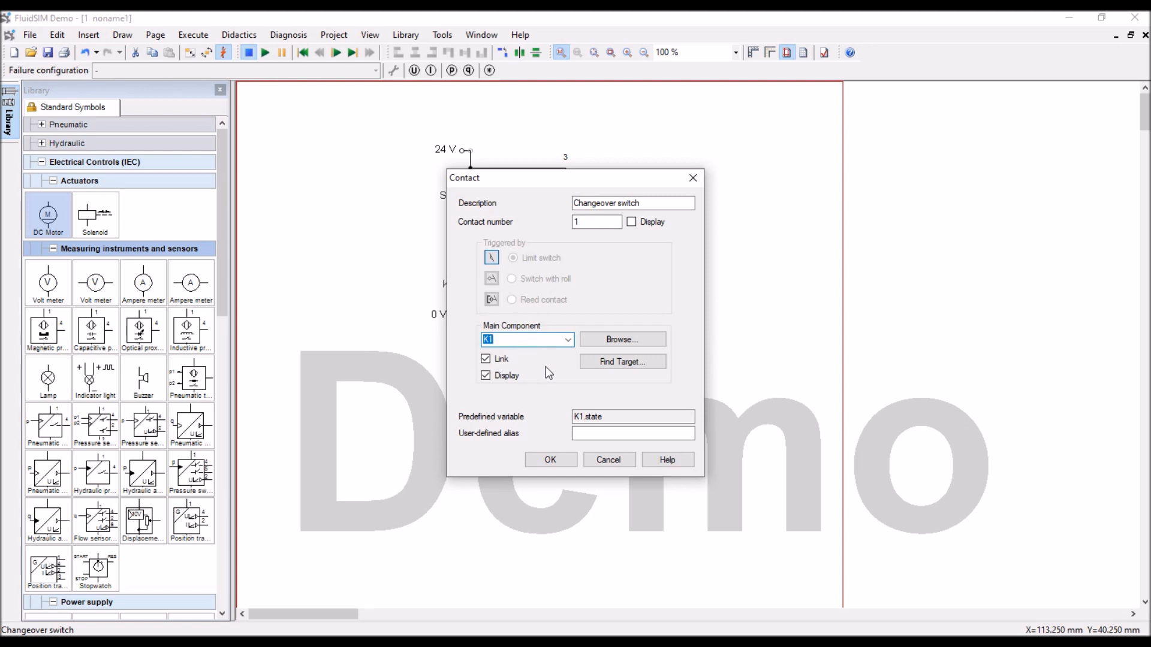
left_click(564, 461)
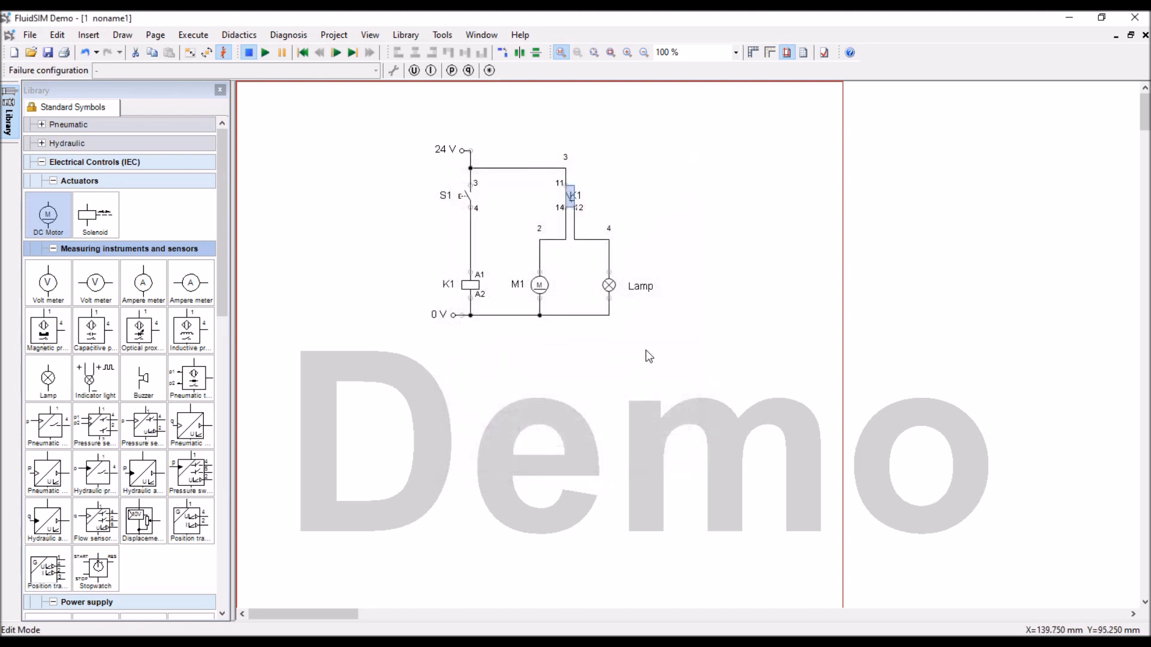
left_click(589, 191)
left_click(656, 213)
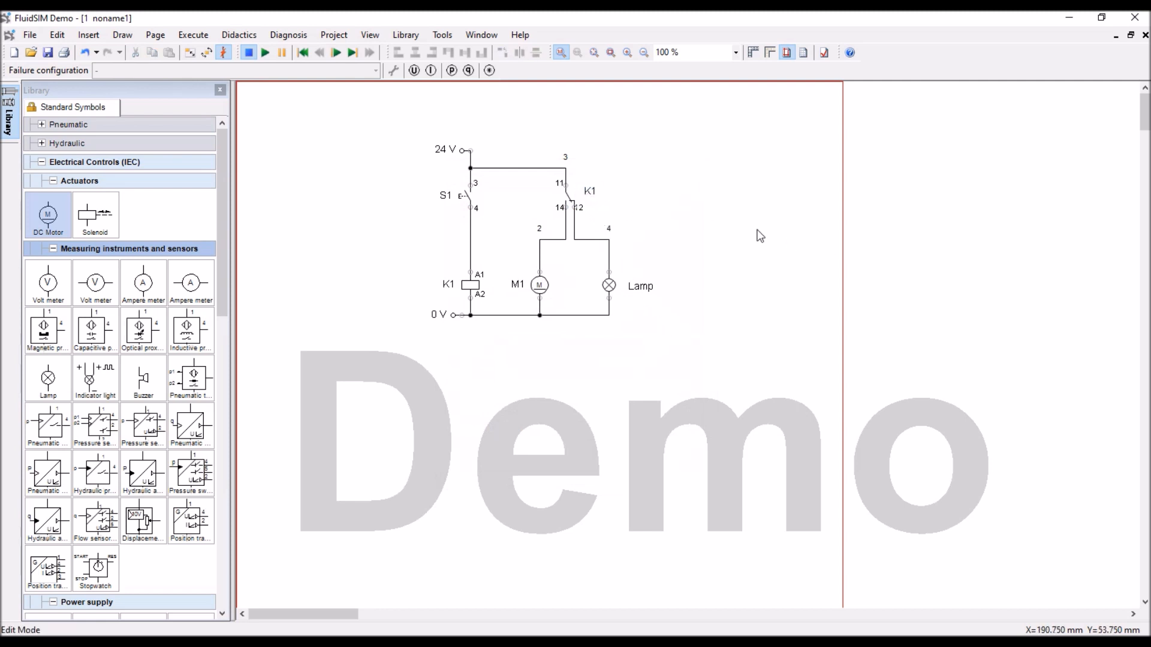
- Simulate the circuit, operate pushbutton S1 repeatedly to test switching between lamp and motor, and stop the simulation
left_click(267, 55)
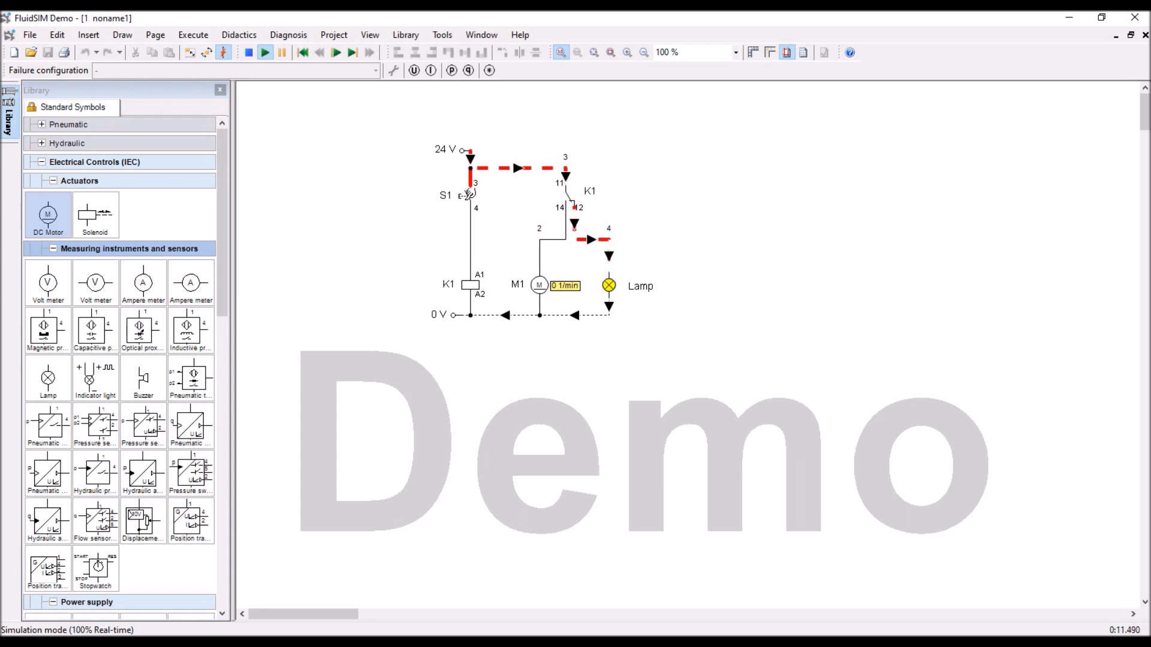
left_click(466, 191)
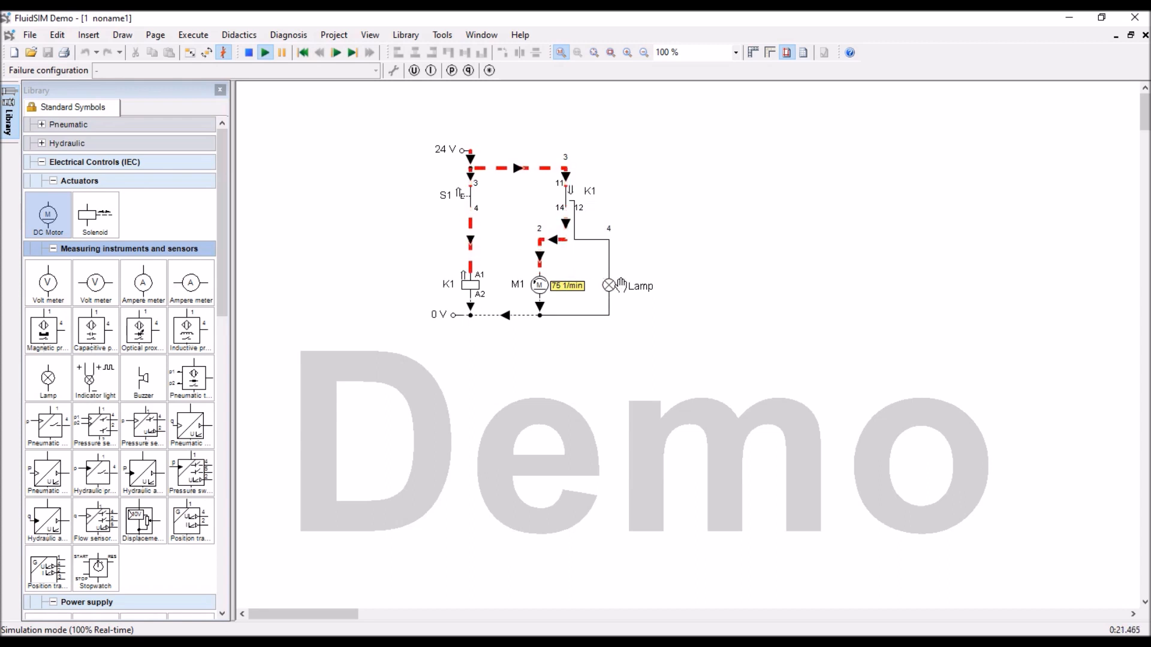
left_click(454, 192)
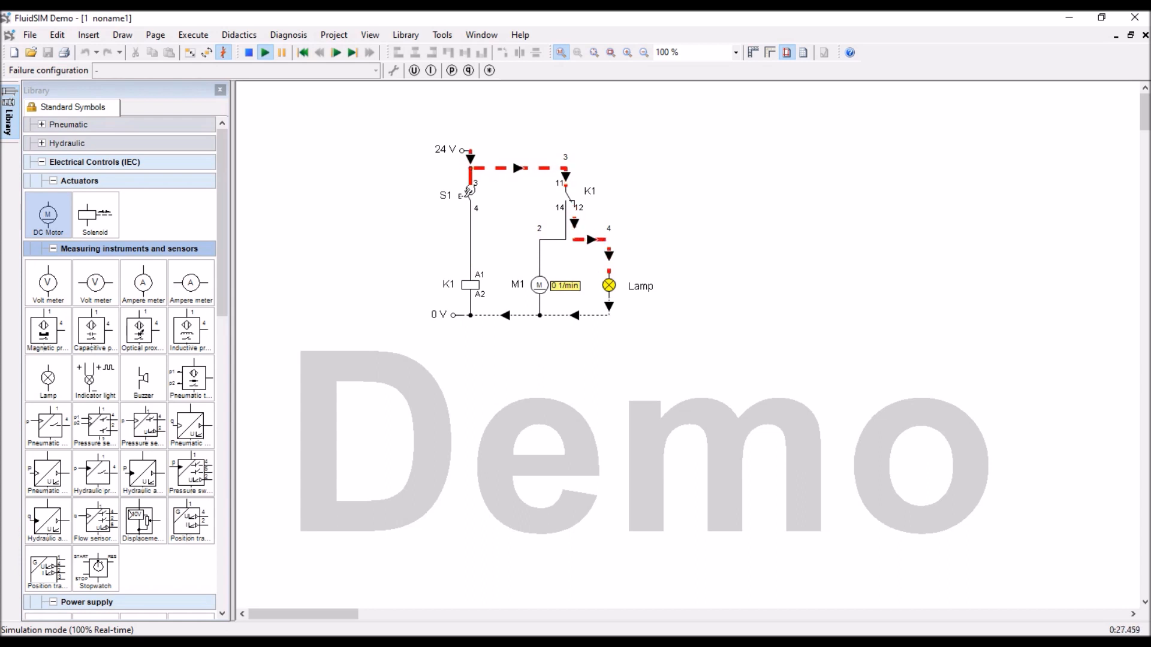
left_click(470, 190)
left_click(470, 190)
left_click(471, 190)
left_click(470, 190)
left_click(471, 190)
left_click(470, 190)
left_click(249, 52)
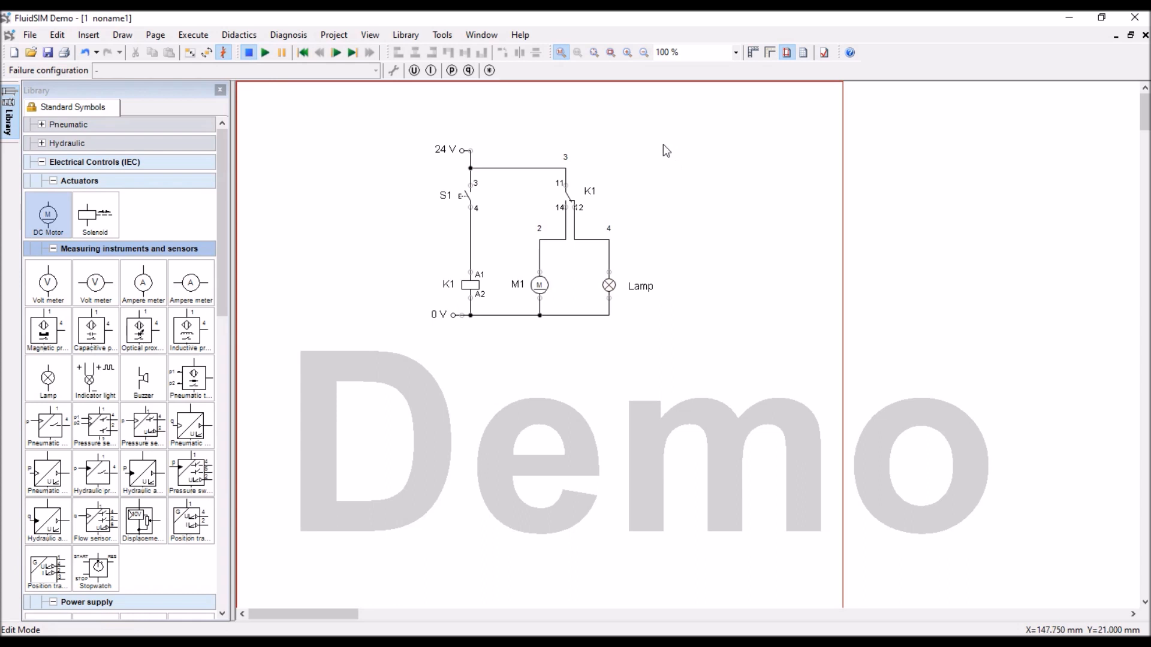
- Delete the changeover branch with the motor and lamp, and place a make switch to the right of S1
left_click_drag(656, 127, 515, 345)
key("Delete")
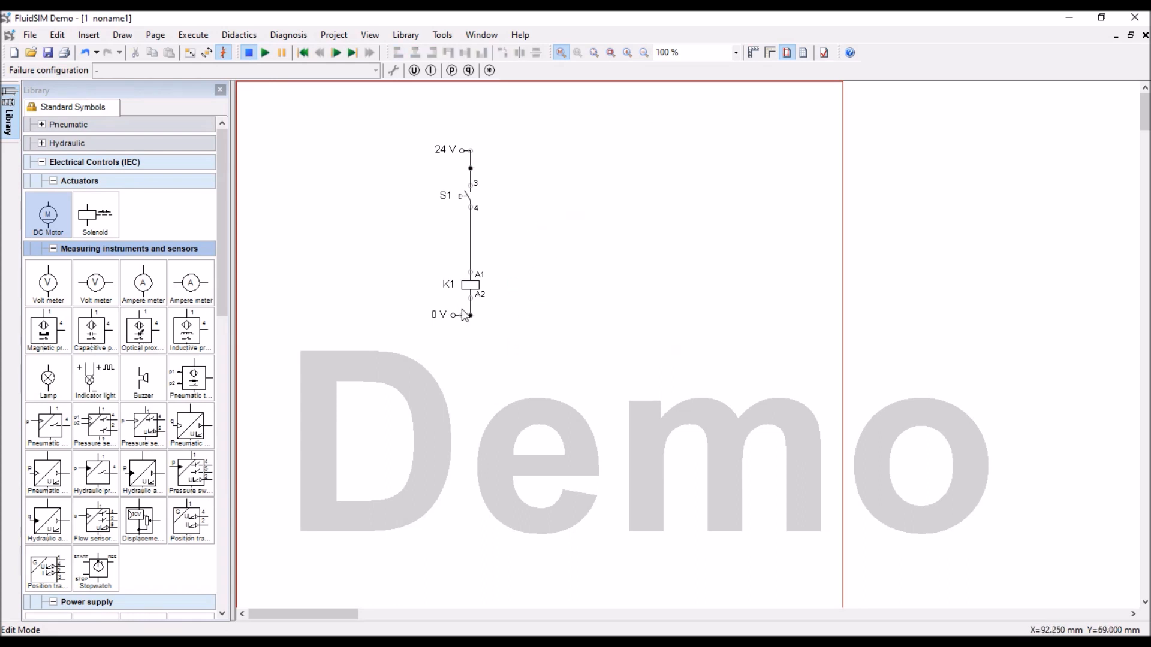
left_click_drag(222, 293, 206, 577)
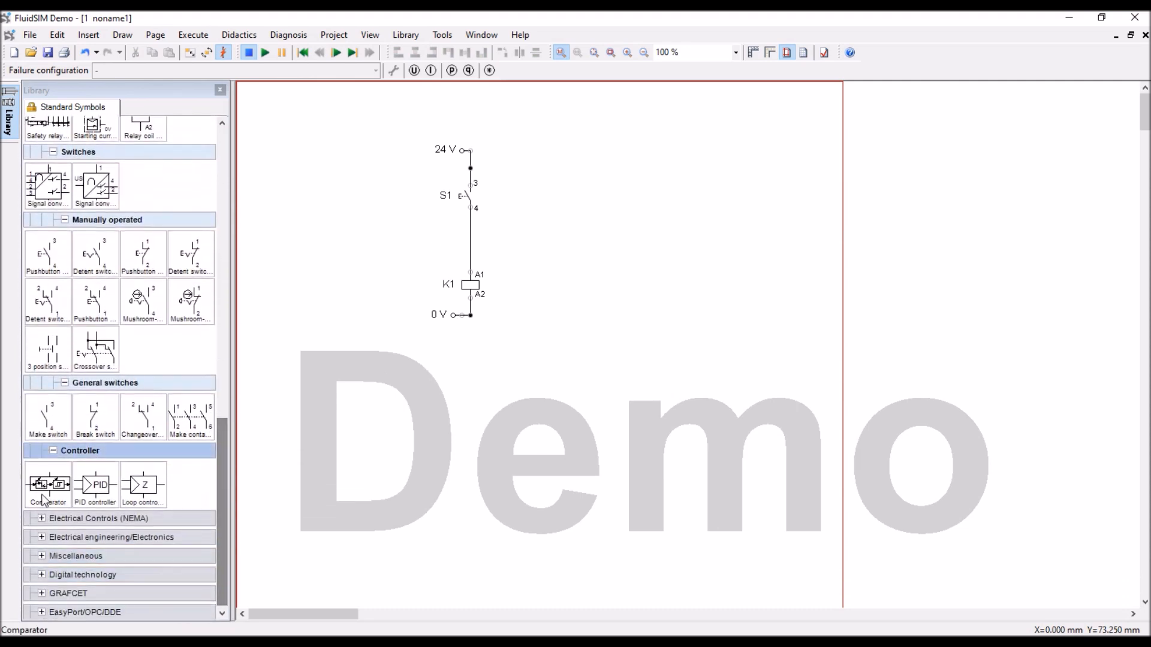
left_click_drag(47, 419, 584, 198)
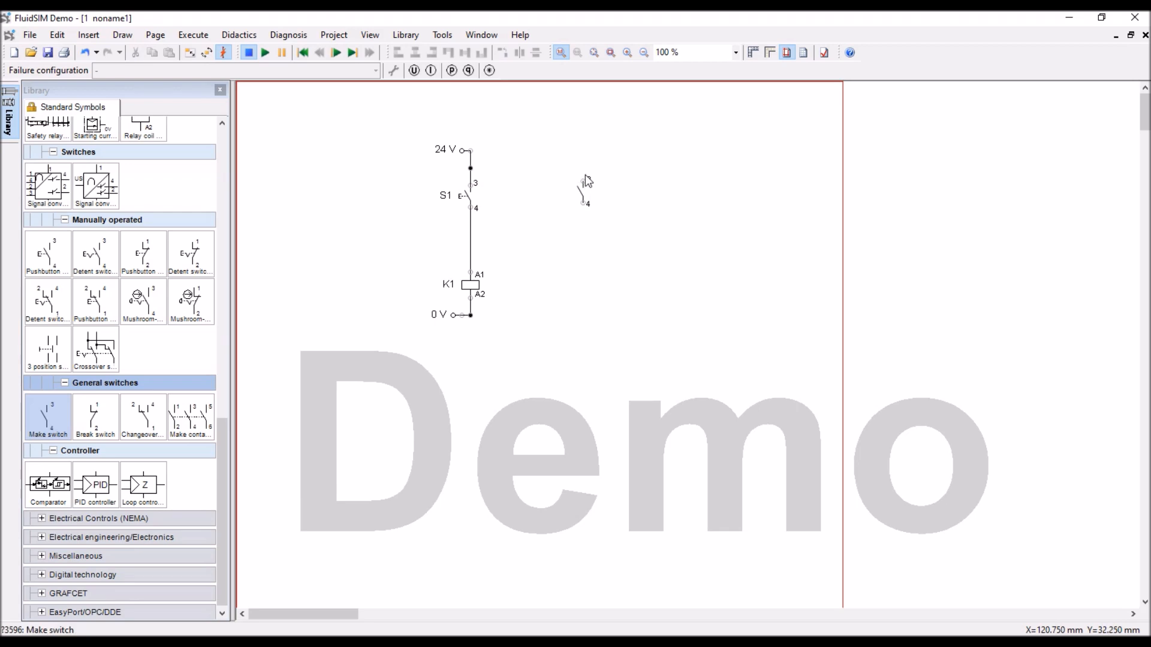
left_click_drag(223, 438, 261, 142)
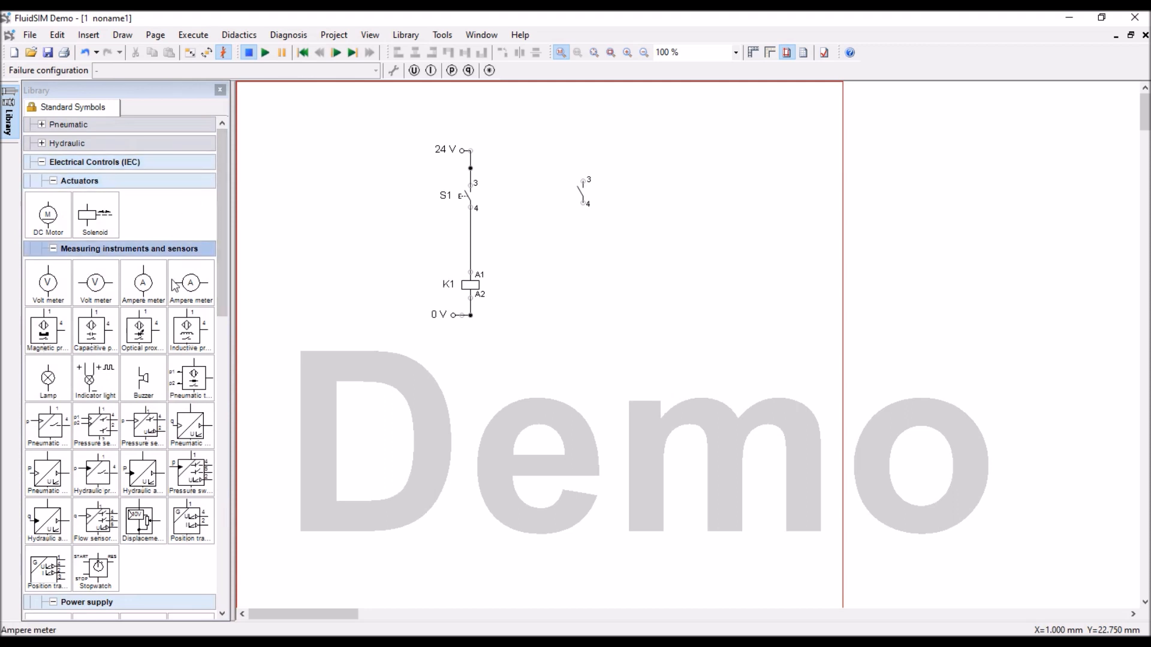
left_click_drag(223, 264, 217, 354)
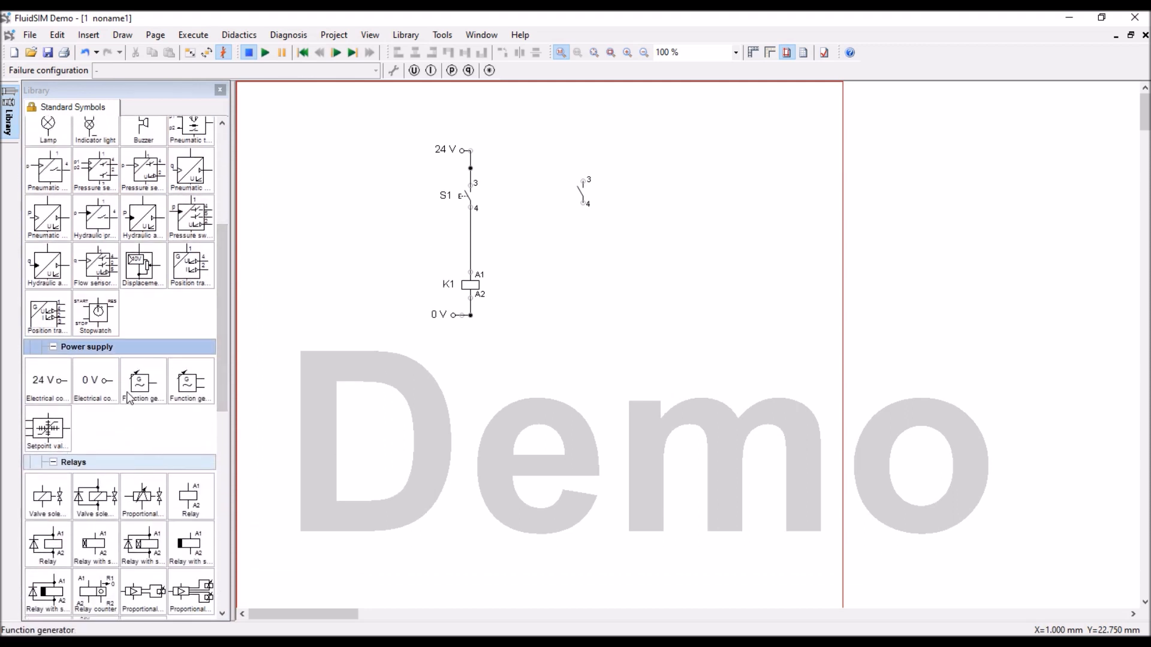
left_click_drag(221, 328, 214, 511)
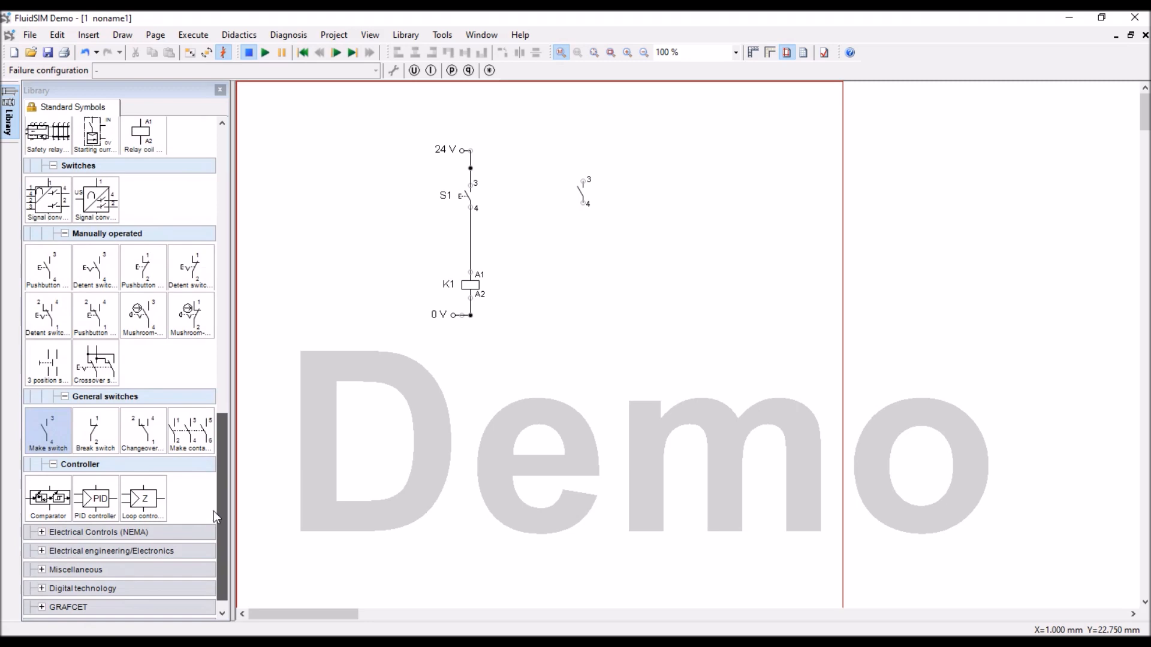
left_click_drag(213, 511, 208, 202)
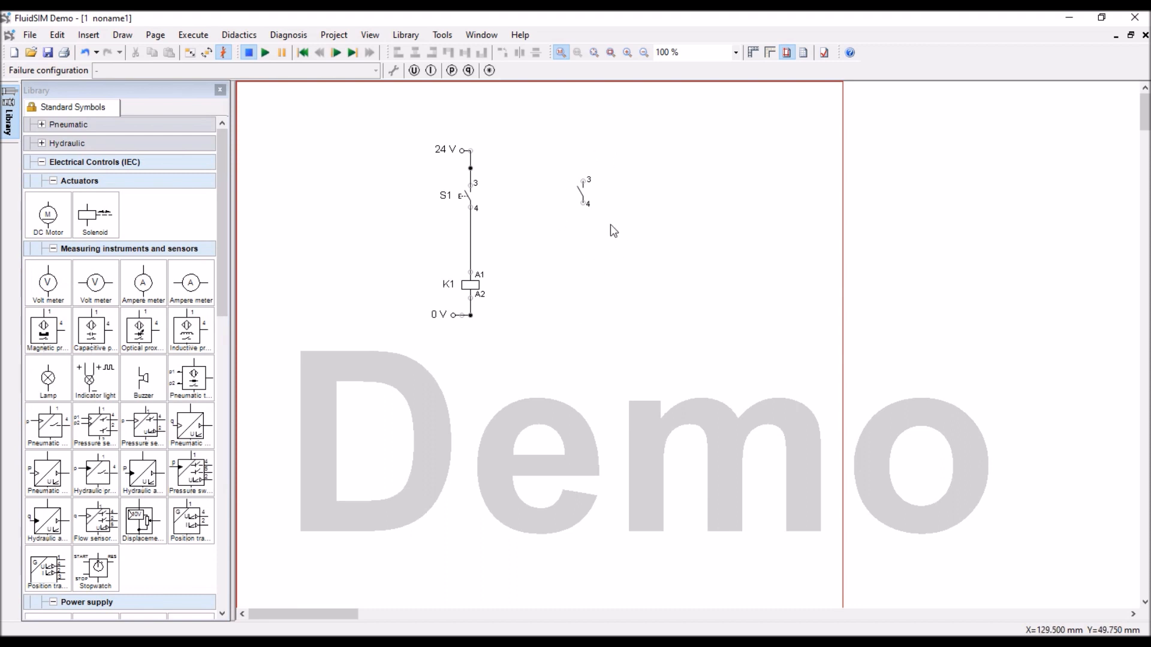
- Replace the loose make switch with a new one wired to 24 V, and add a DC motor beneath it wired to 0 V
left_click_drag(620, 159, 567, 243)
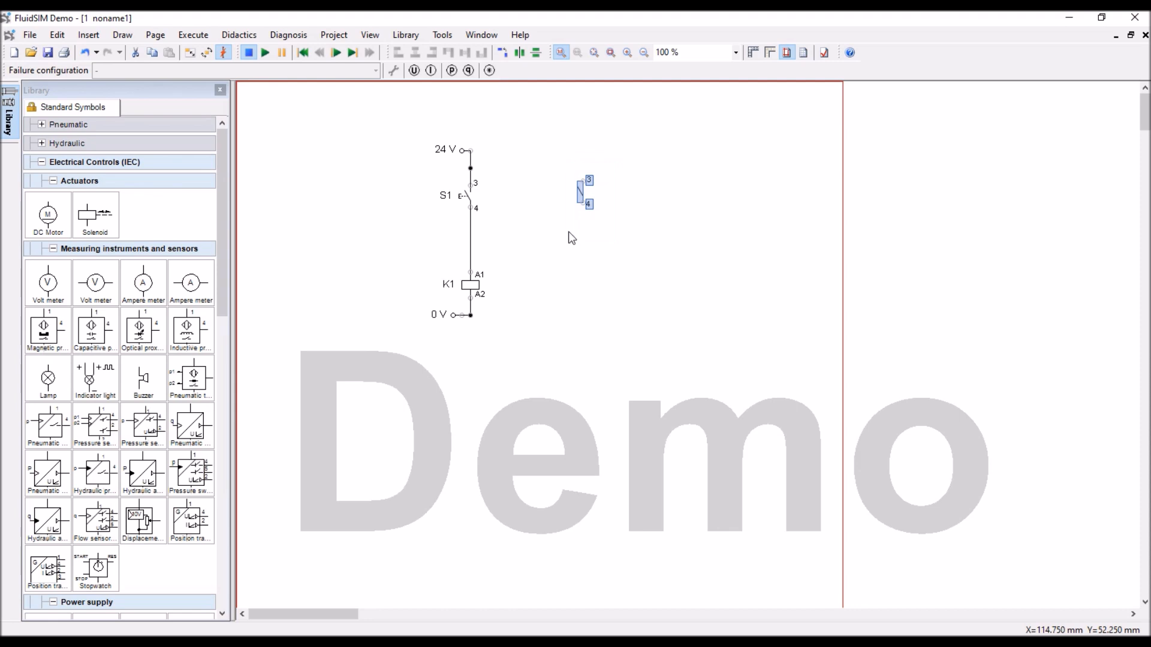
key("Delete")
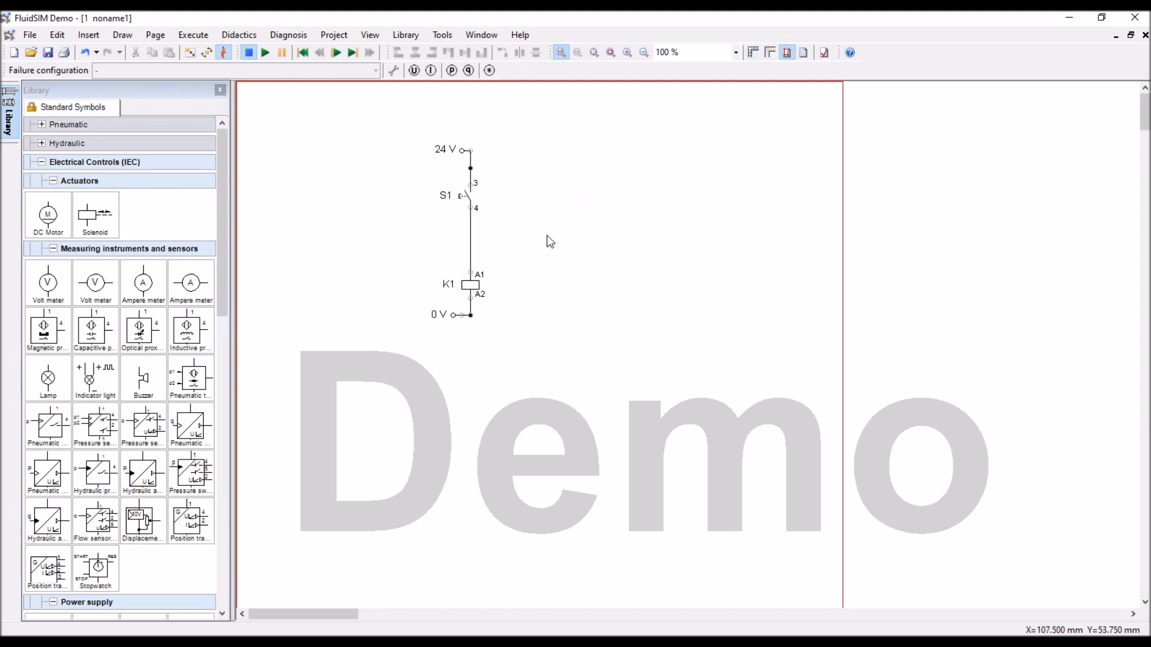
mouse_move(222, 293)
left_mouse_down()
mouse_move(210, 443)
mouse_move(54, 541)
mouse_move(566, 200)
mouse_move(486, 154)
mouse_move(473, 159)
left_mouse_up()
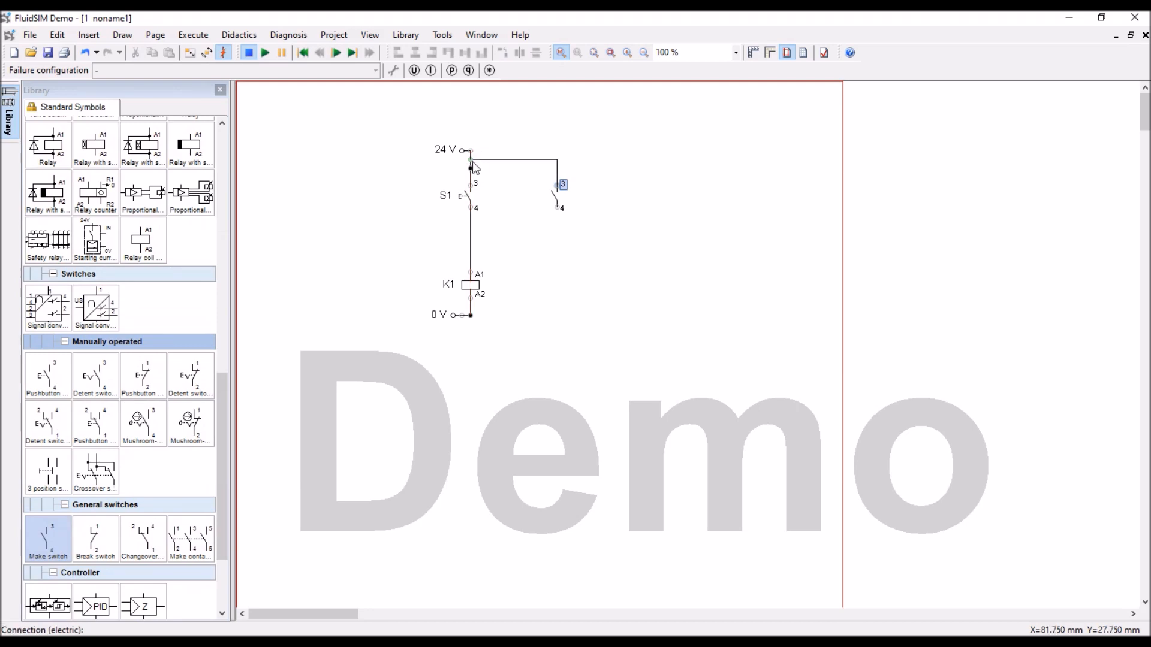
left_click_drag(222, 418, 257, 160)
mouse_move(48, 214)
left_mouse_down()
mouse_move(558, 269)
mouse_move(471, 314)
left_mouse_up()
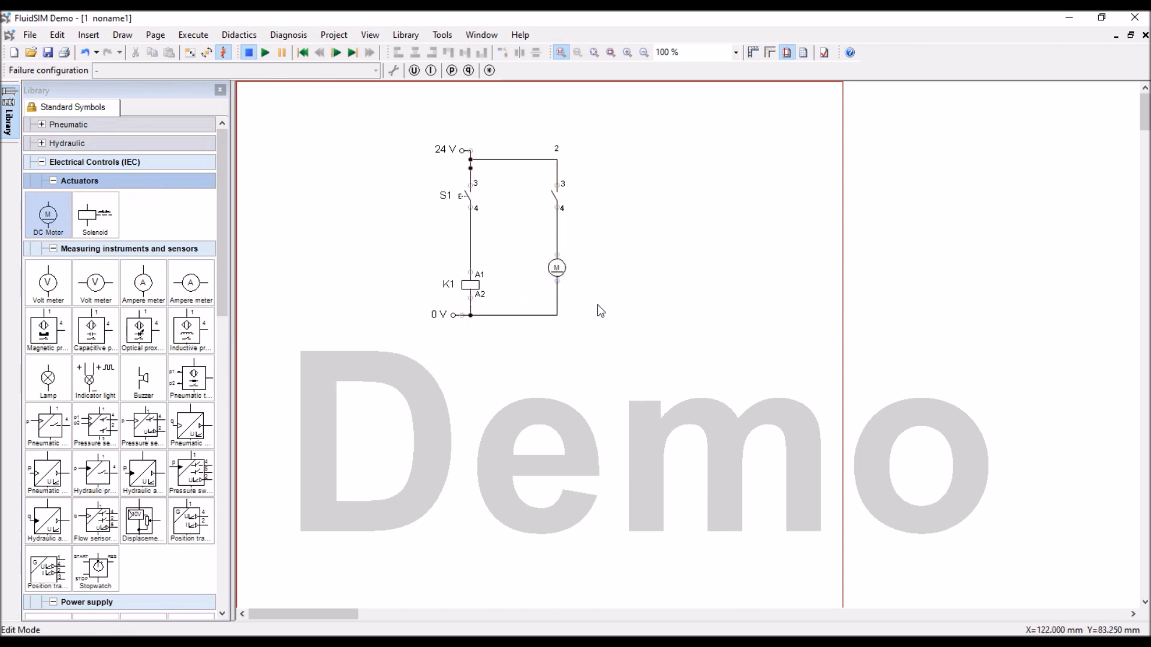
- Link the make switch above the motor to main component K1
double_click(552, 193)
left_click(566, 339)
left_click(568, 340)
left_click(539, 359)
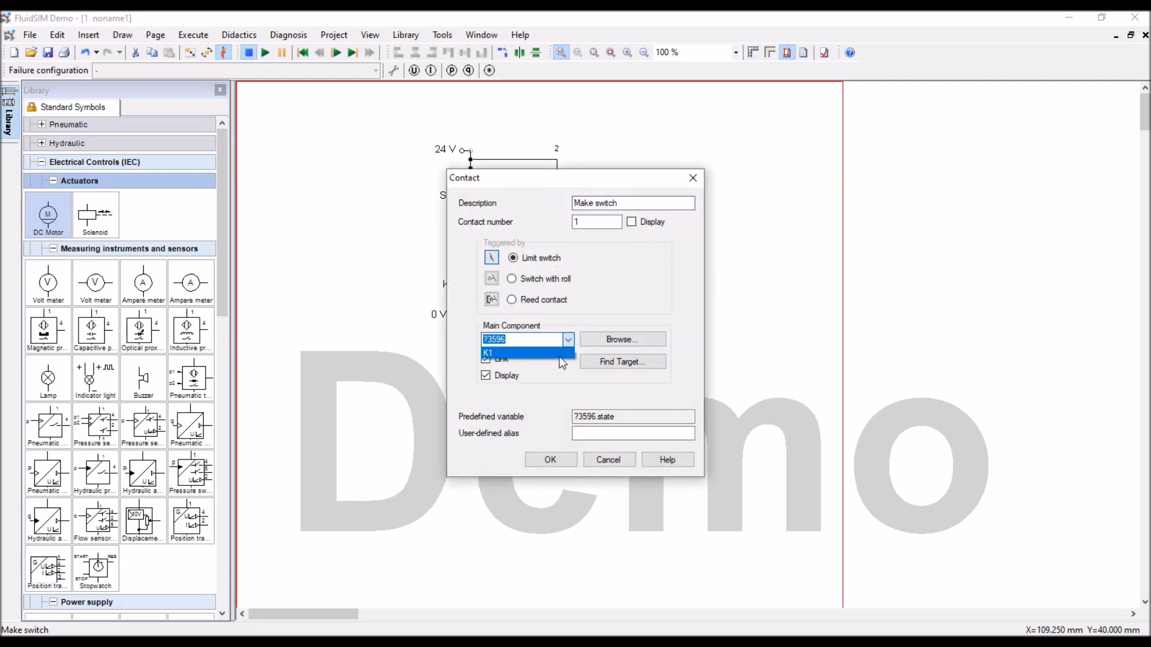
left_click(550, 460)
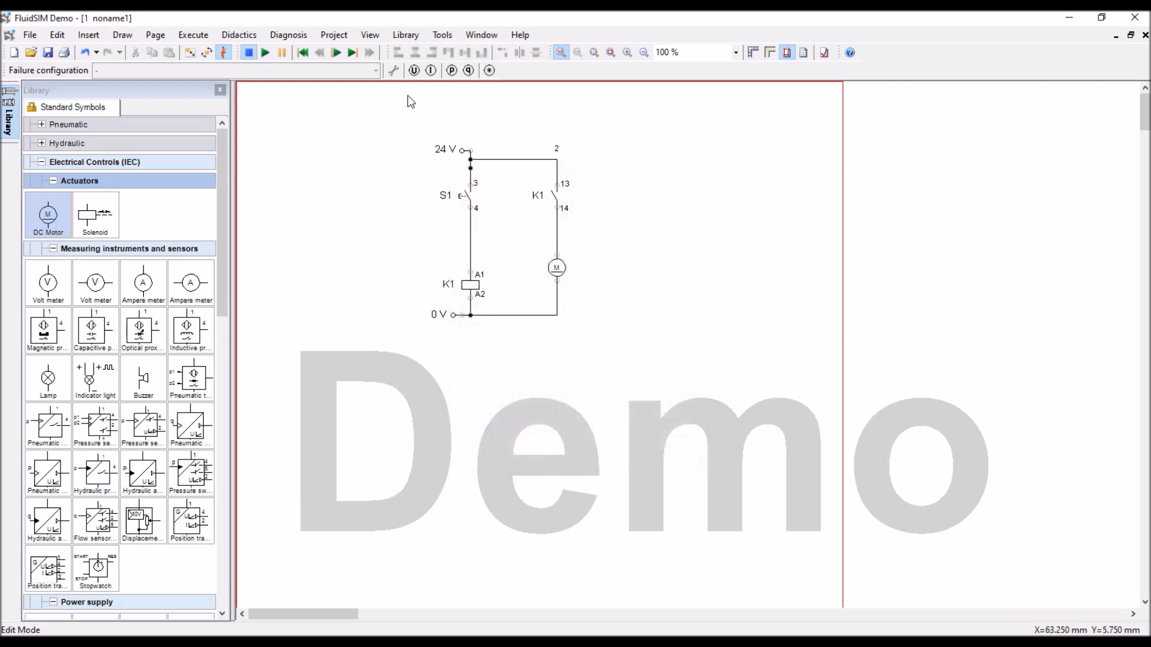
- Simulate the circuit, operate pushbutton S1 to test the motor through the K1 make contact, and stop the simulation
left_click(266, 54)
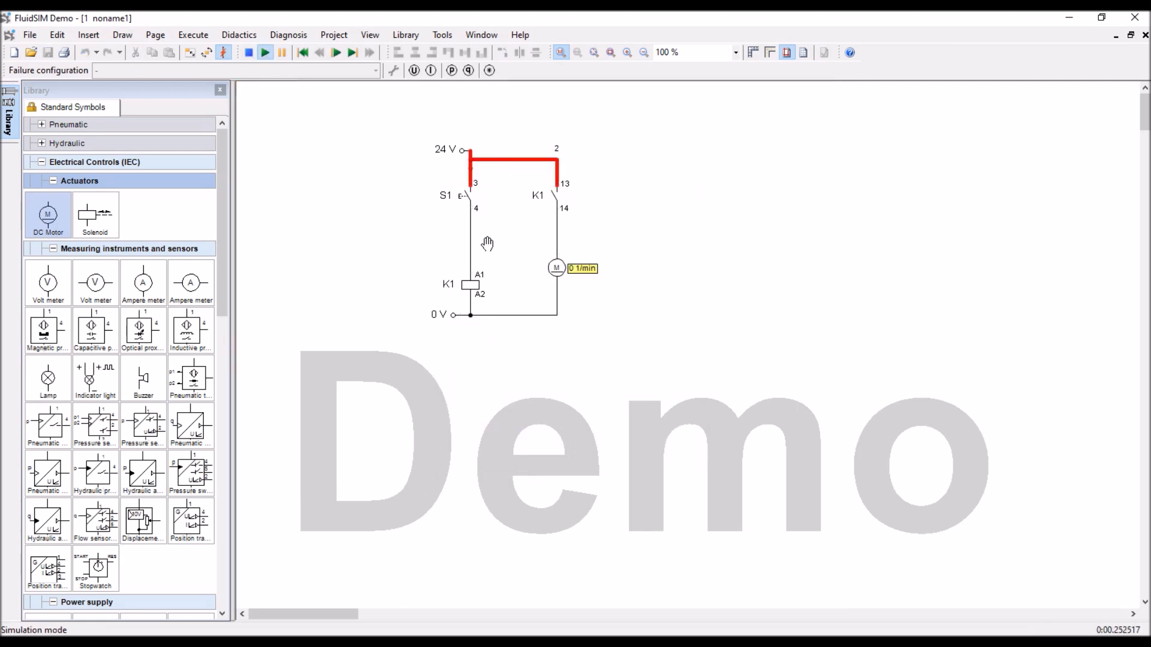
left_click(471, 184)
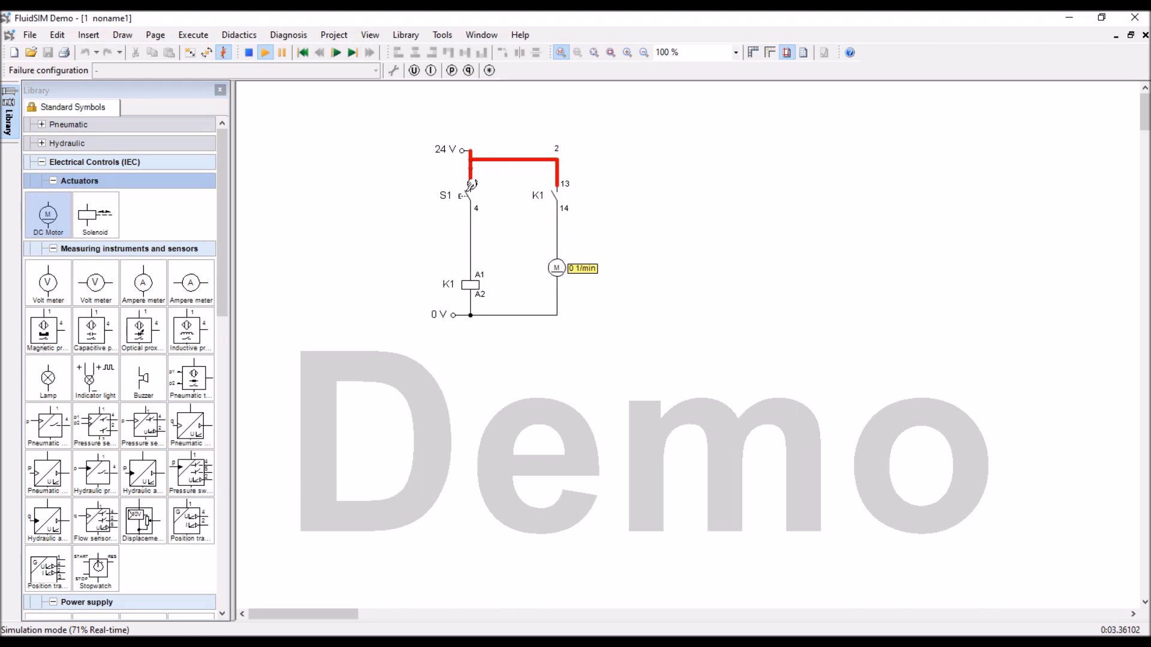
left_click(471, 184)
left_click(472, 184)
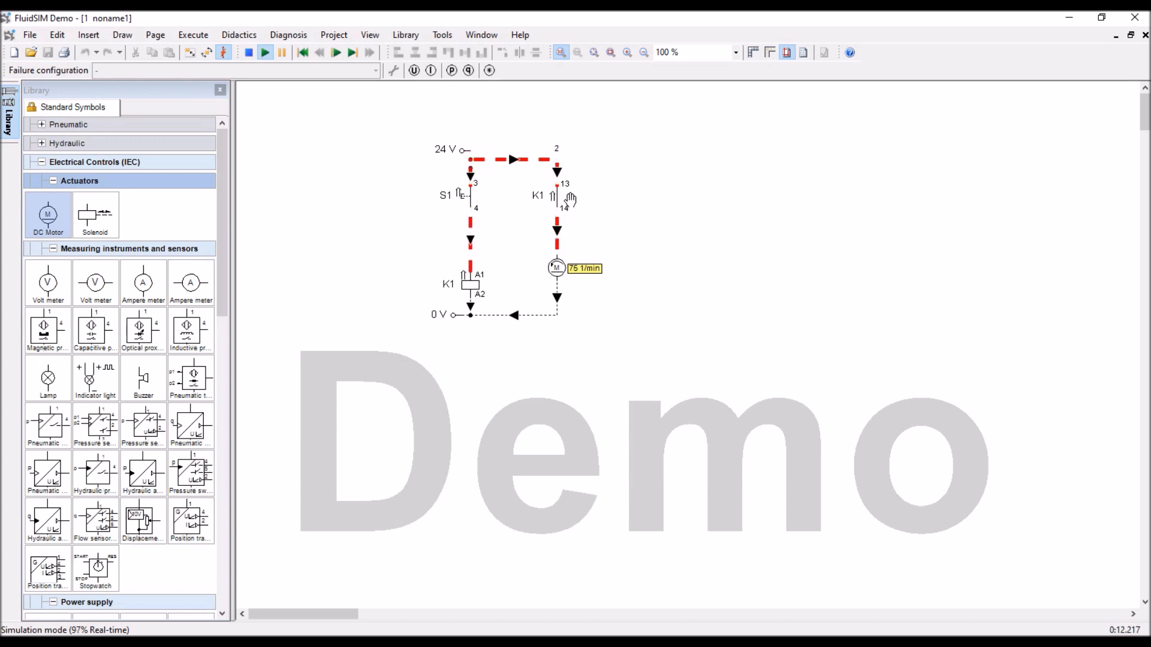
left_click(465, 195)
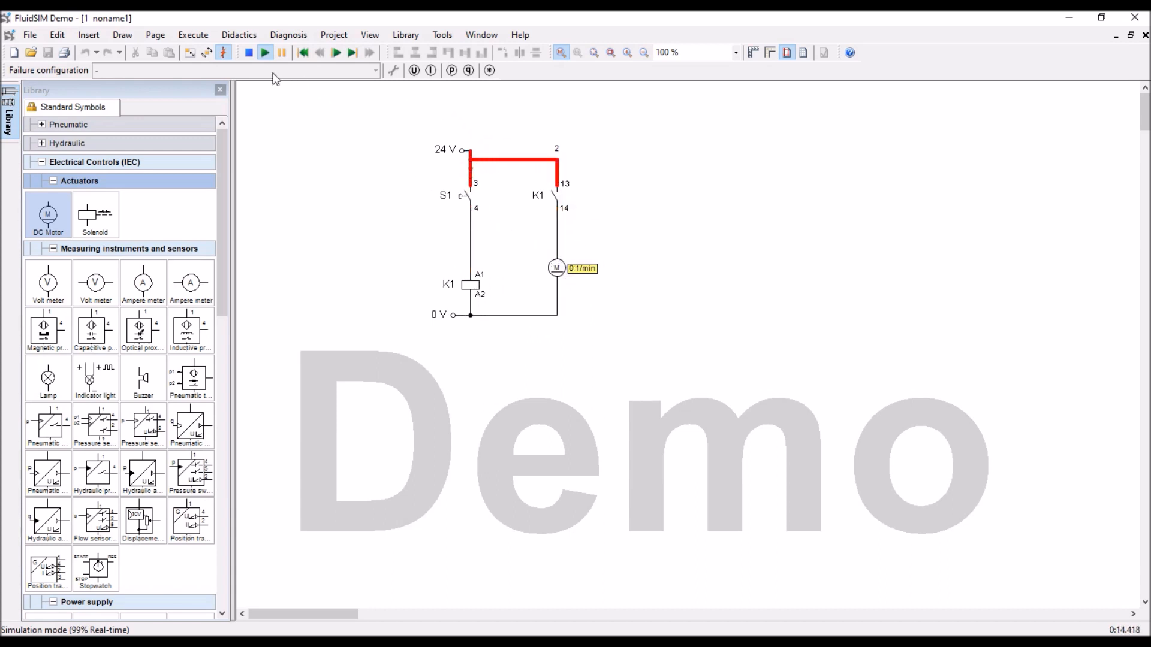
left_click(249, 53)
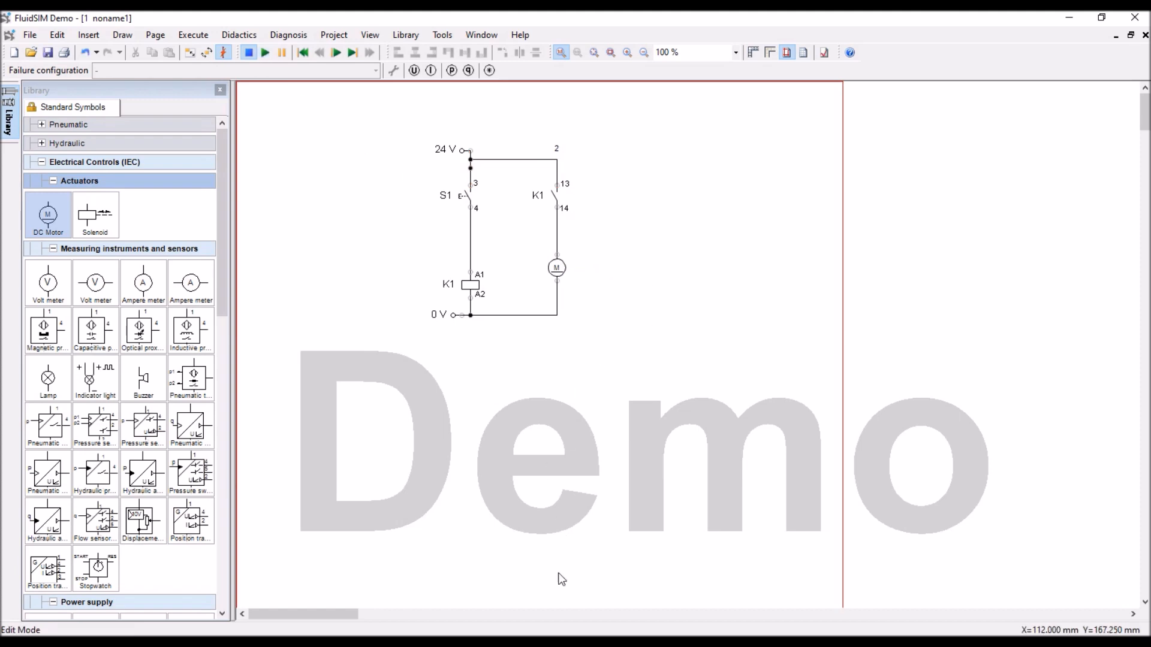
- Switch to the Introduction to Relays presentation in PowerPoint and show slide 14, on relay types by their contacts, in full screen
key("alt+Tab")
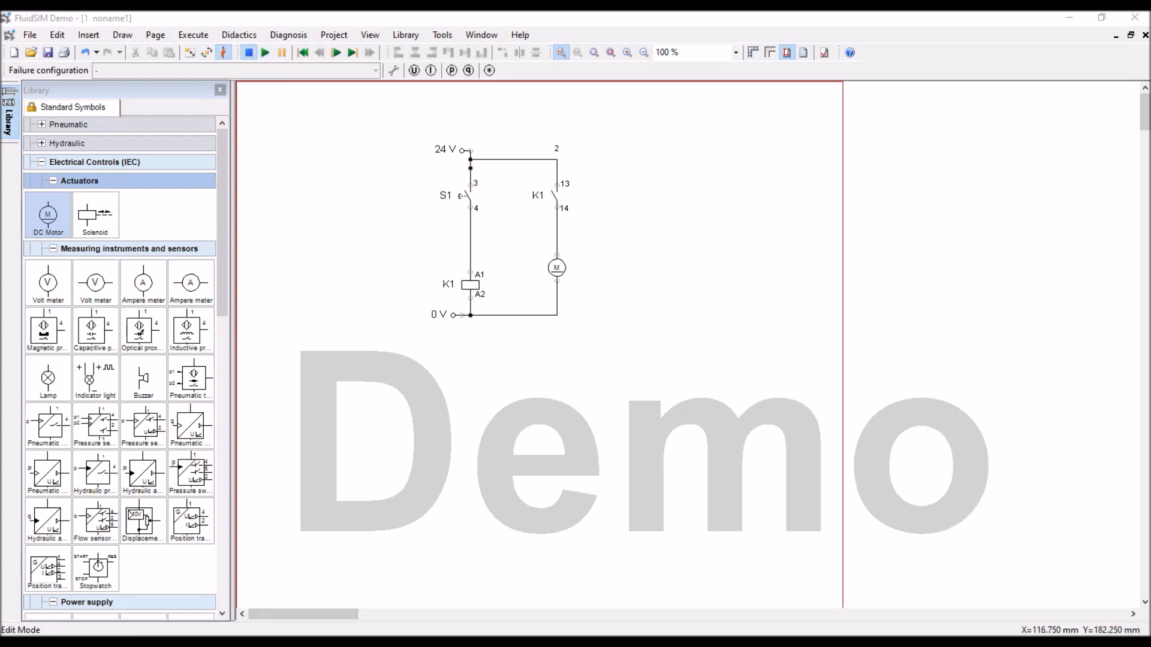
left_click_drag(160, 295, 188, 436)
left_click(125, 384)
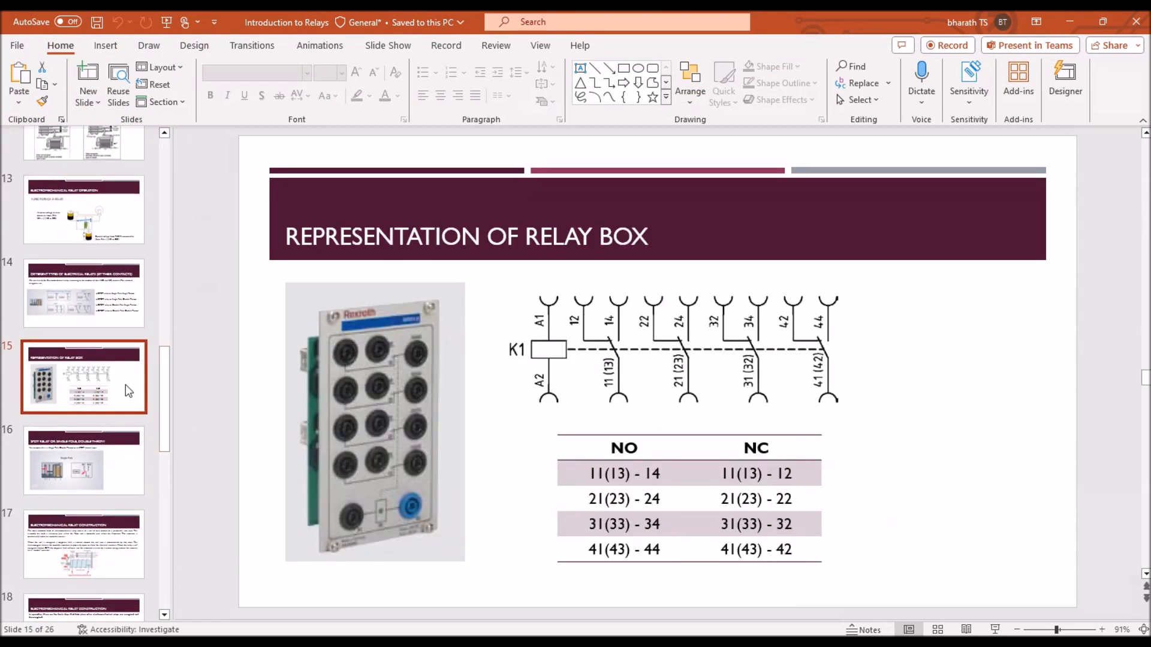
left_click(91, 299)
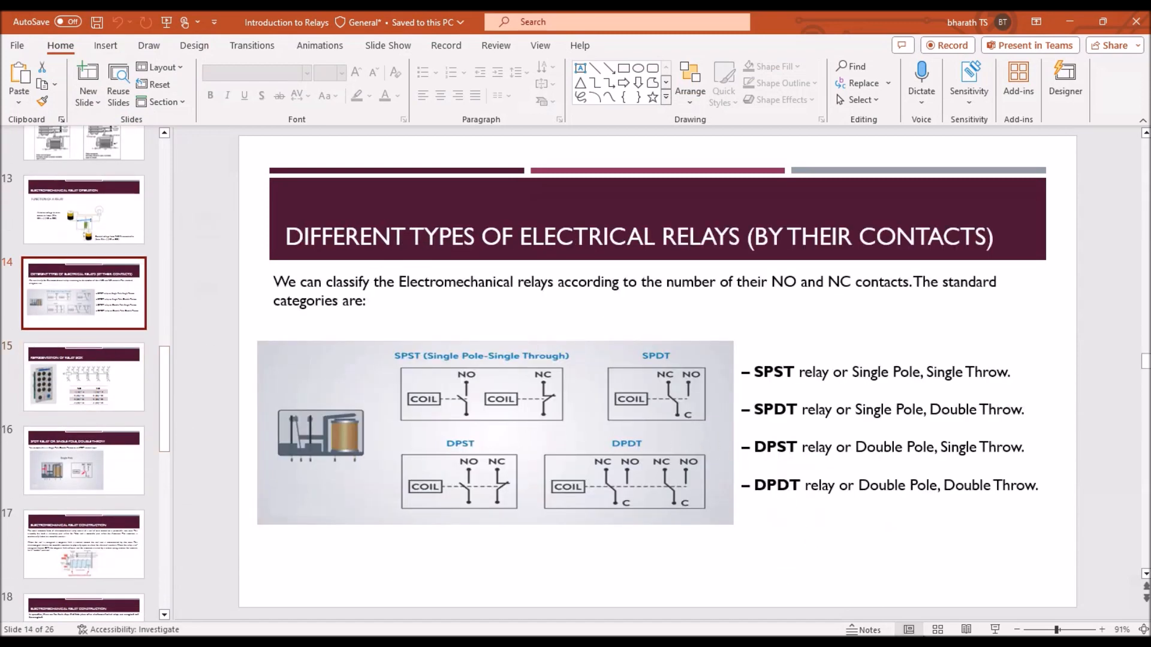
left_click(994, 629)
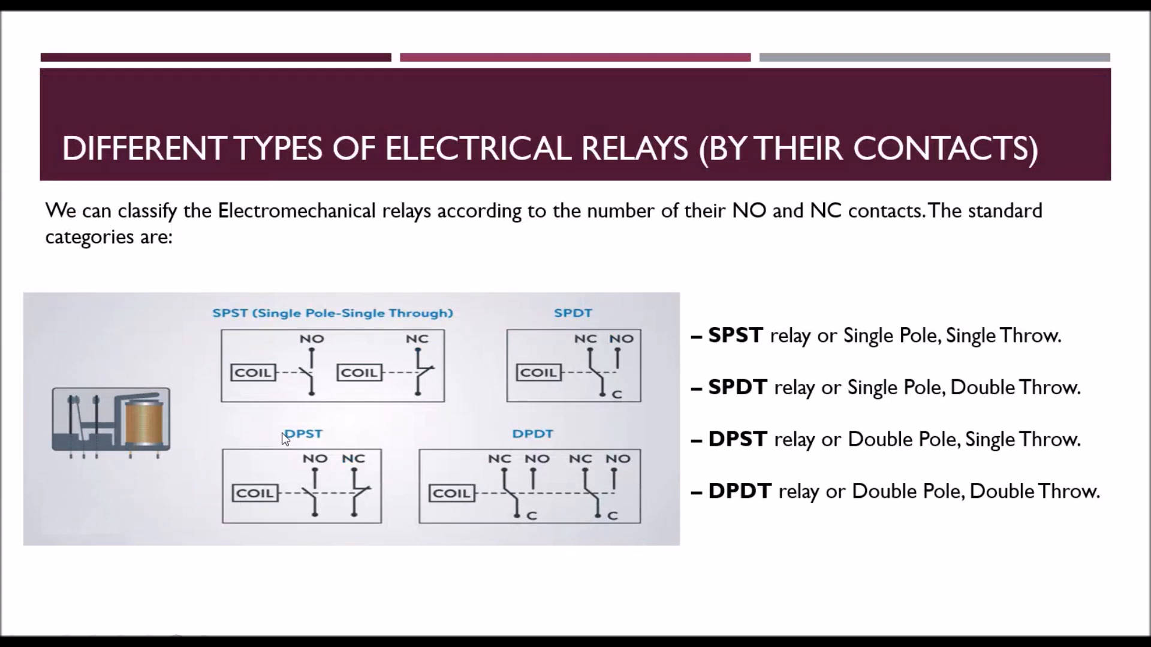
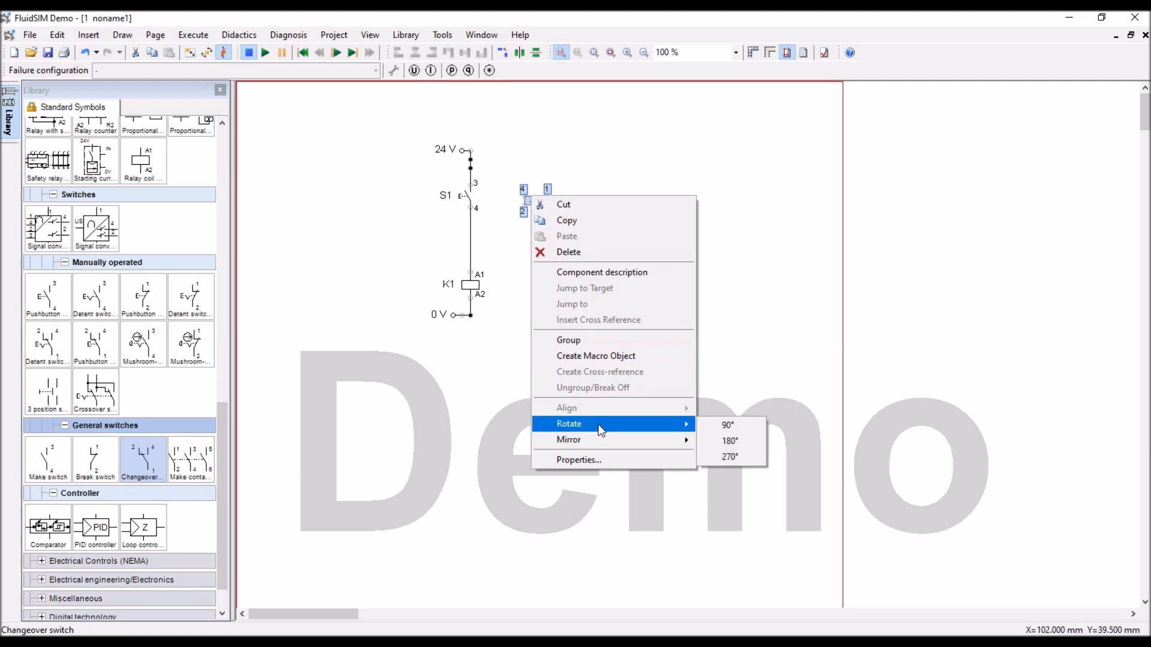
- Rotate the changeover switch so terminal 1 faces up, and copy it to form a row of four beside S1
left_click(713, 437)
left_click_drag(570, 176, 521, 235)
key("ctrl+v")
left_click_drag(647, 250, 716, 257)
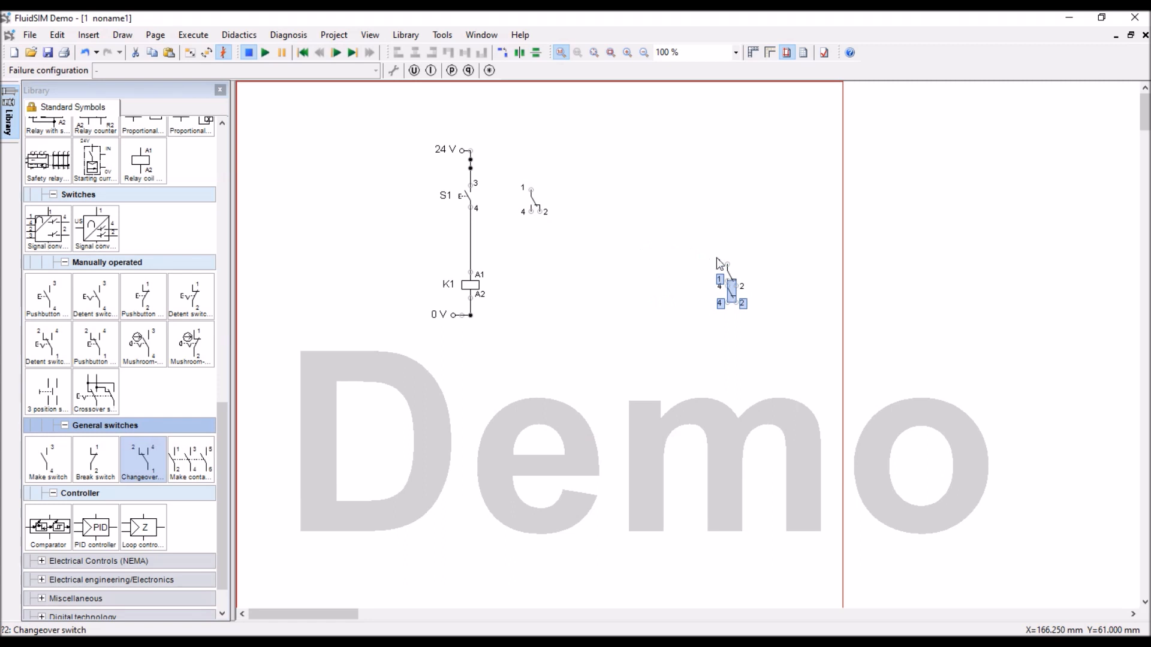
key("ctrl+v")
left_click_drag(715, 244, 581, 182)
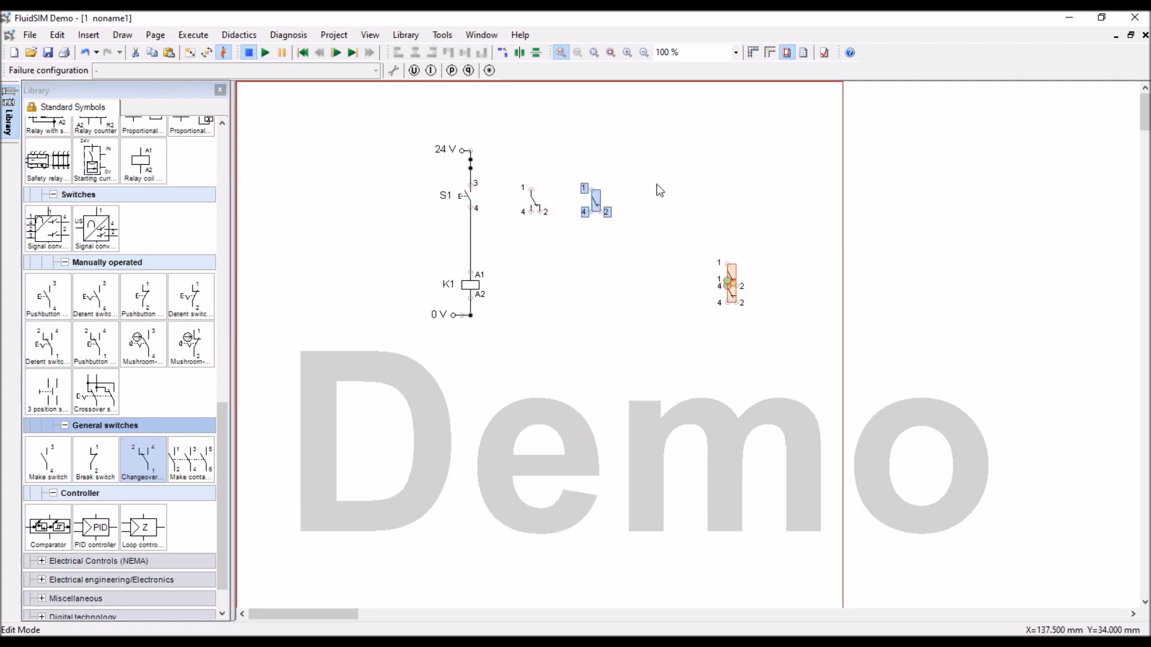
left_click_drag(726, 269, 649, 194)
left_click_drag(738, 282, 713, 181)
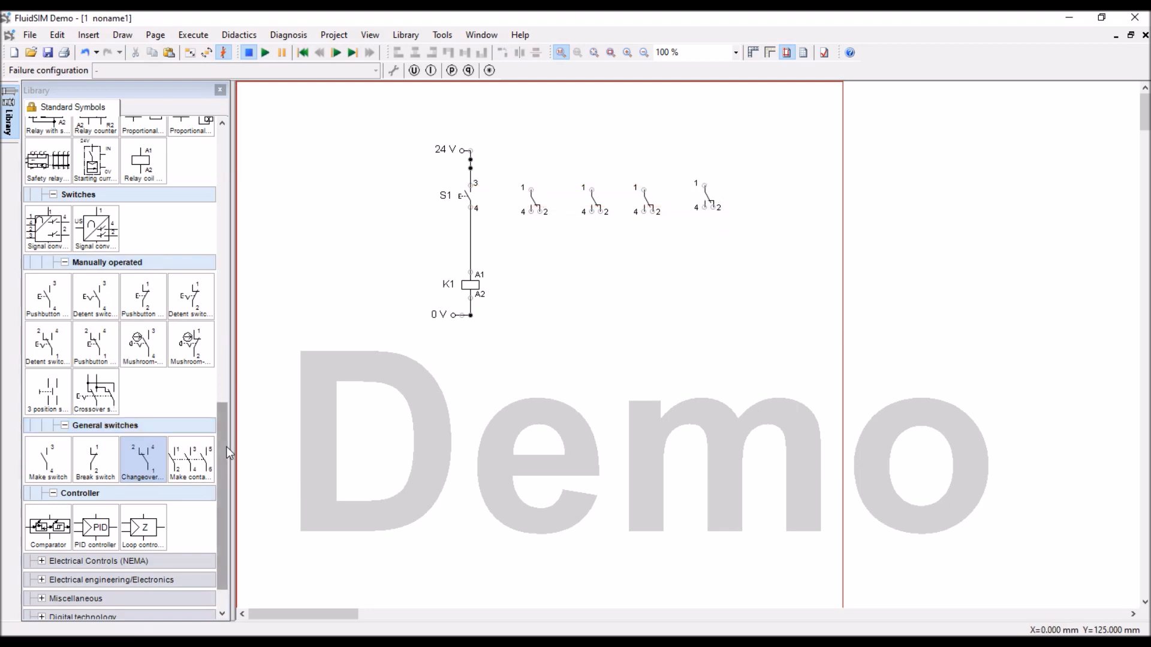
- Place a DC motor under each changeover switch, connected to terminal 4 on the first two and terminal 2 on the last two
left_click_drag(226, 454, 225, 162)
left_click_drag(50, 216, 543, 283)
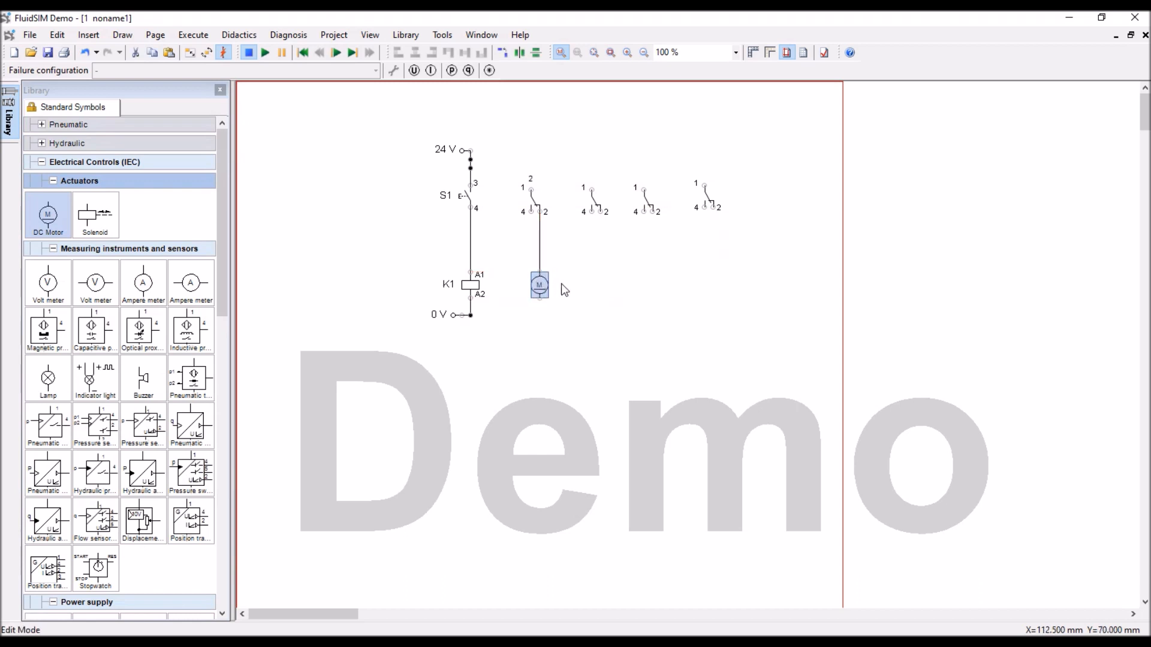
left_click_drag(538, 291, 530, 291)
left_click(578, 300)
left_click_drag(57, 222, 596, 280)
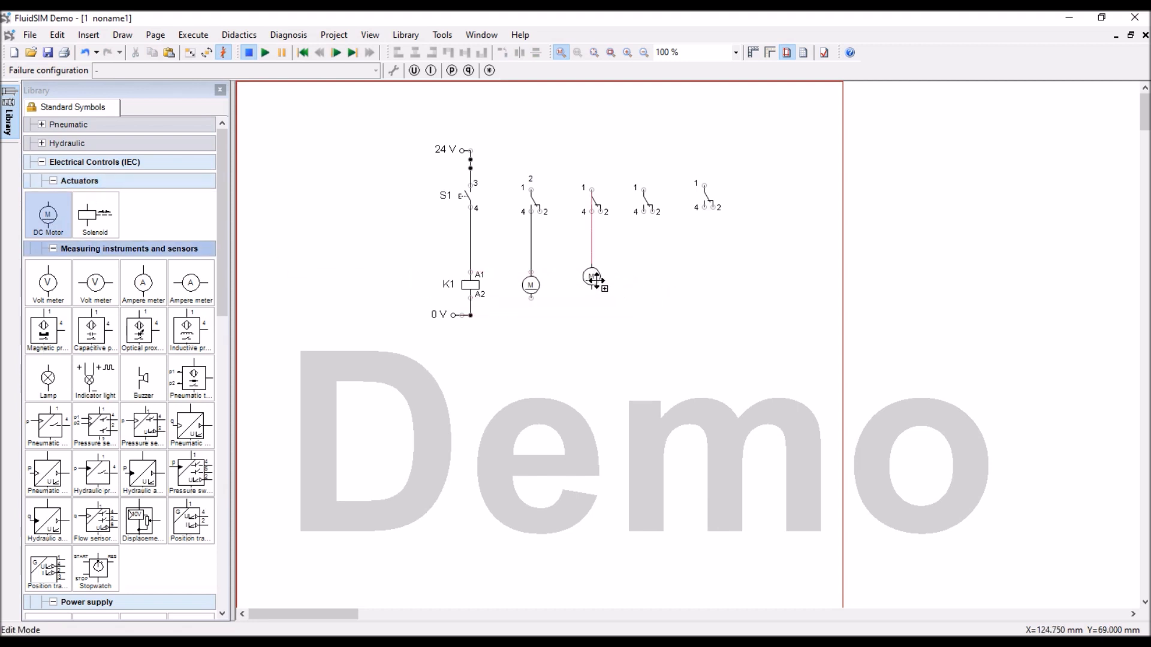
left_click_drag(50, 215, 659, 277)
left_click_drag(60, 213, 729, 262)
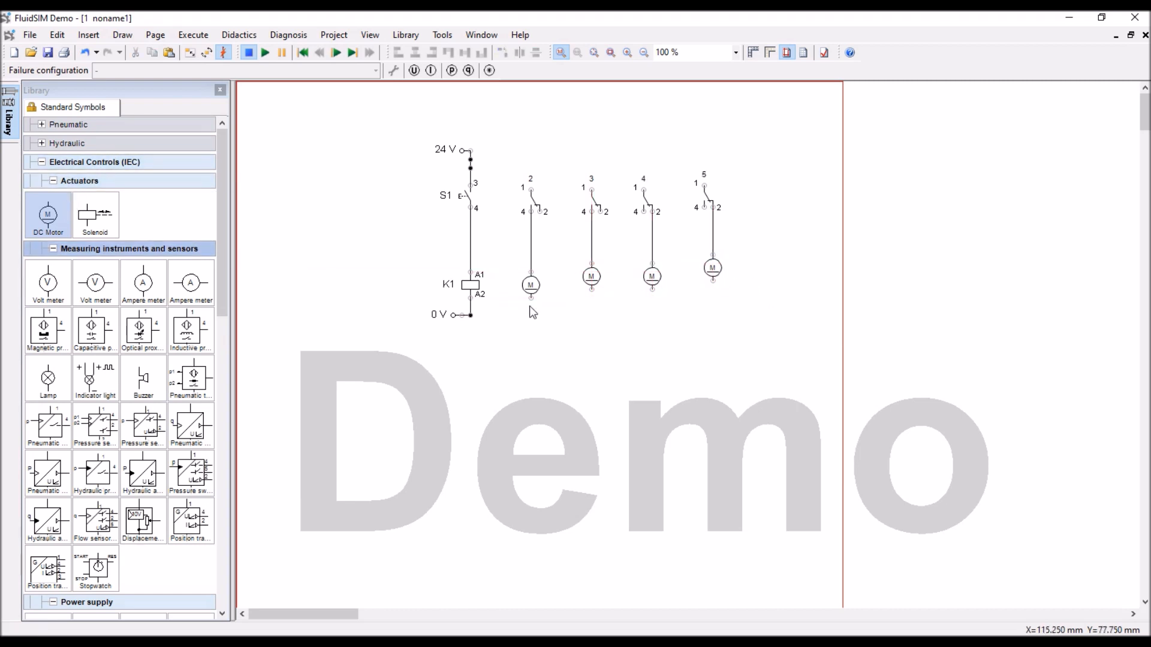
- Wire the lower terminals of all four motors to the 0 V line
left_click_drag(531, 298, 470, 307)
left_click_drag(530, 298, 469, 315)
left_click_drag(592, 290, 531, 316)
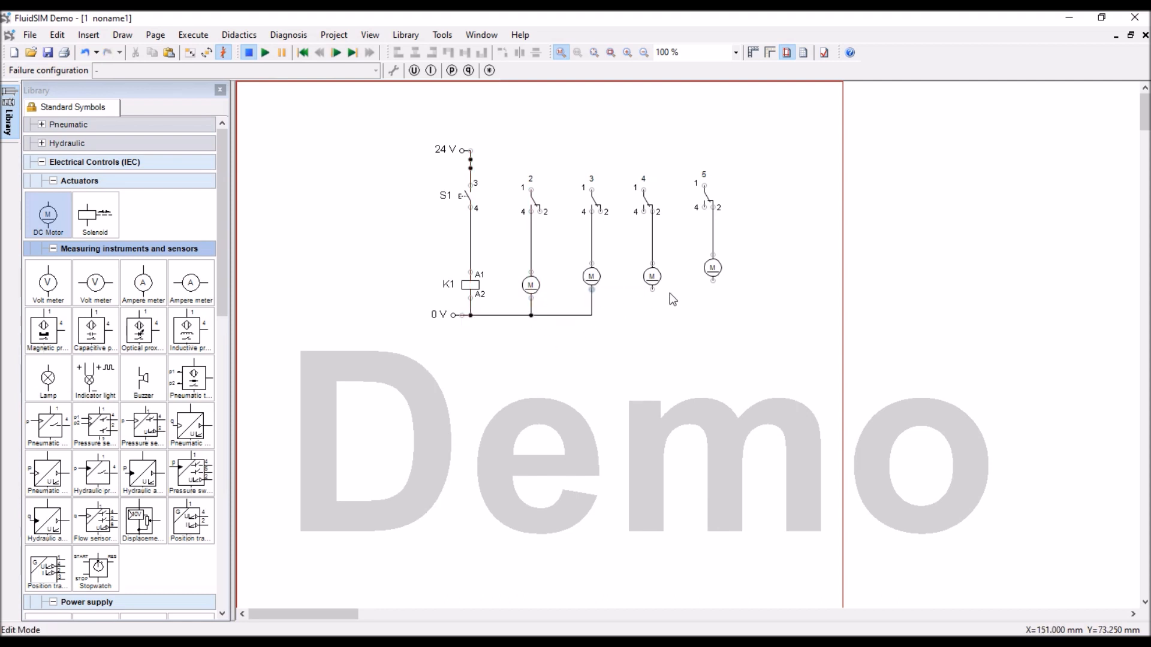
left_click_drag(652, 290, 588, 314)
left_click_drag(712, 280, 652, 314)
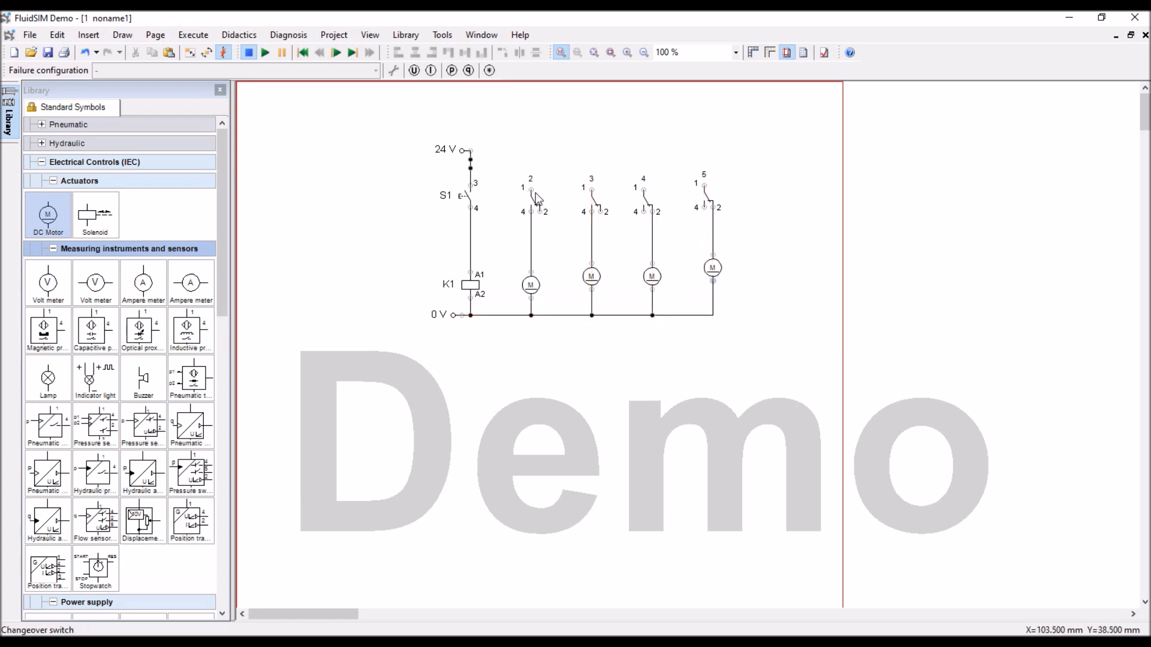
- Wire terminal 1 of all four changeover switches to the 24 V line
left_click_drag(531, 190, 472, 151)
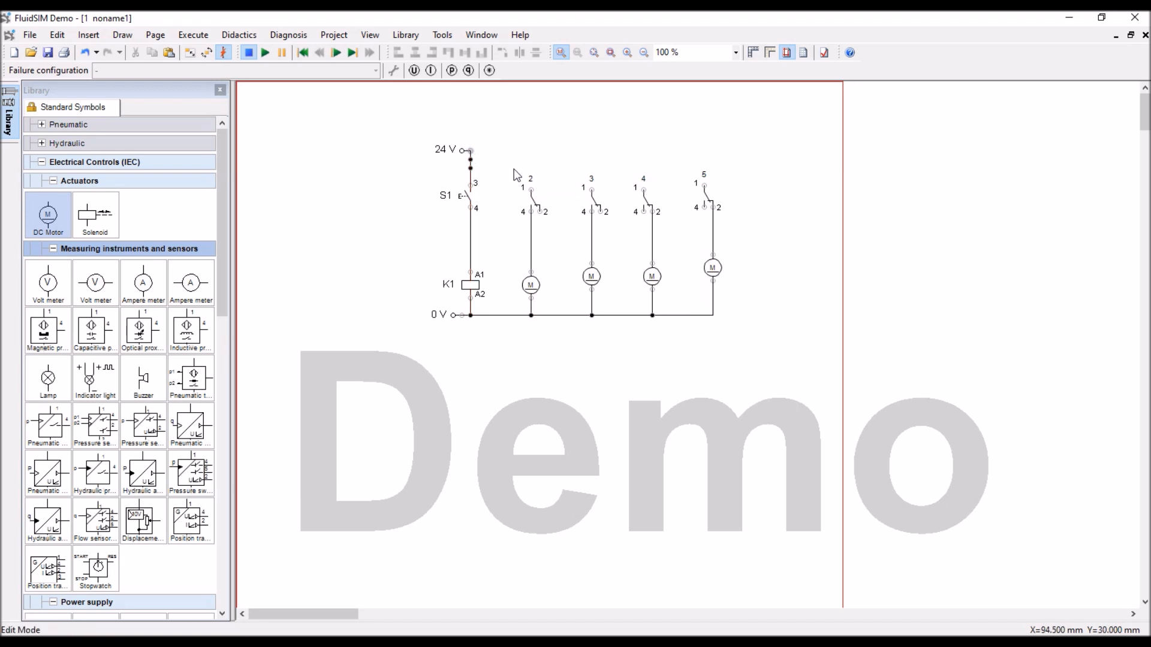
left_click_drag(531, 190, 467, 159)
left_click_drag(584, 188, 531, 160)
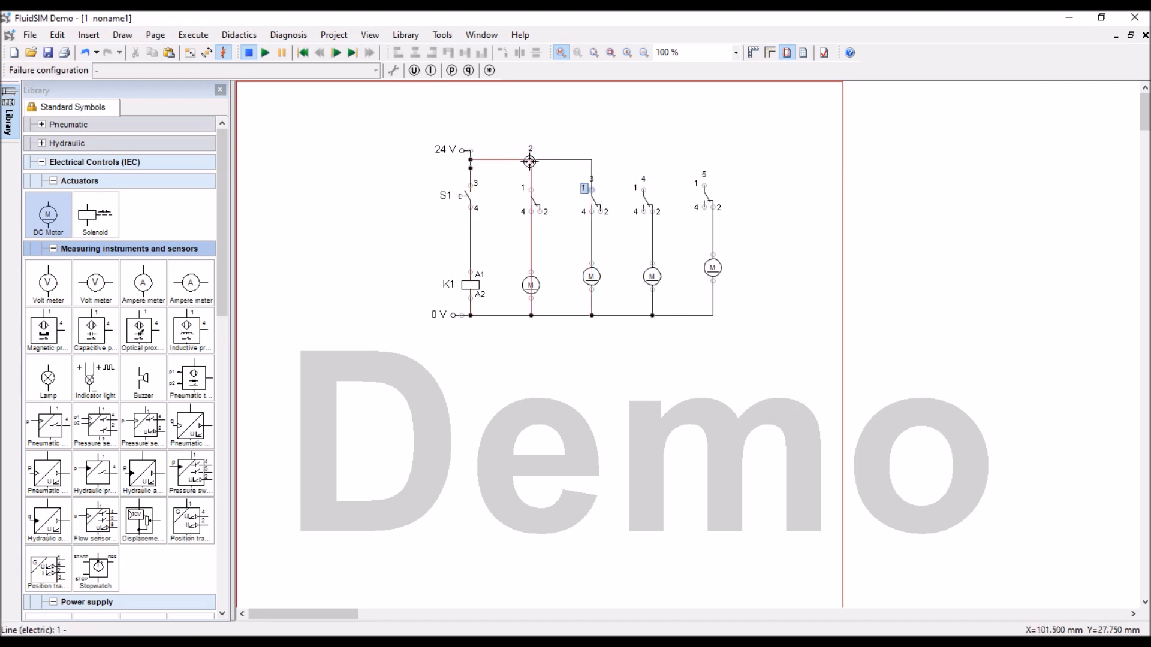
left_click_drag(643, 188, 585, 159)
left_click_drag(704, 186, 643, 159)
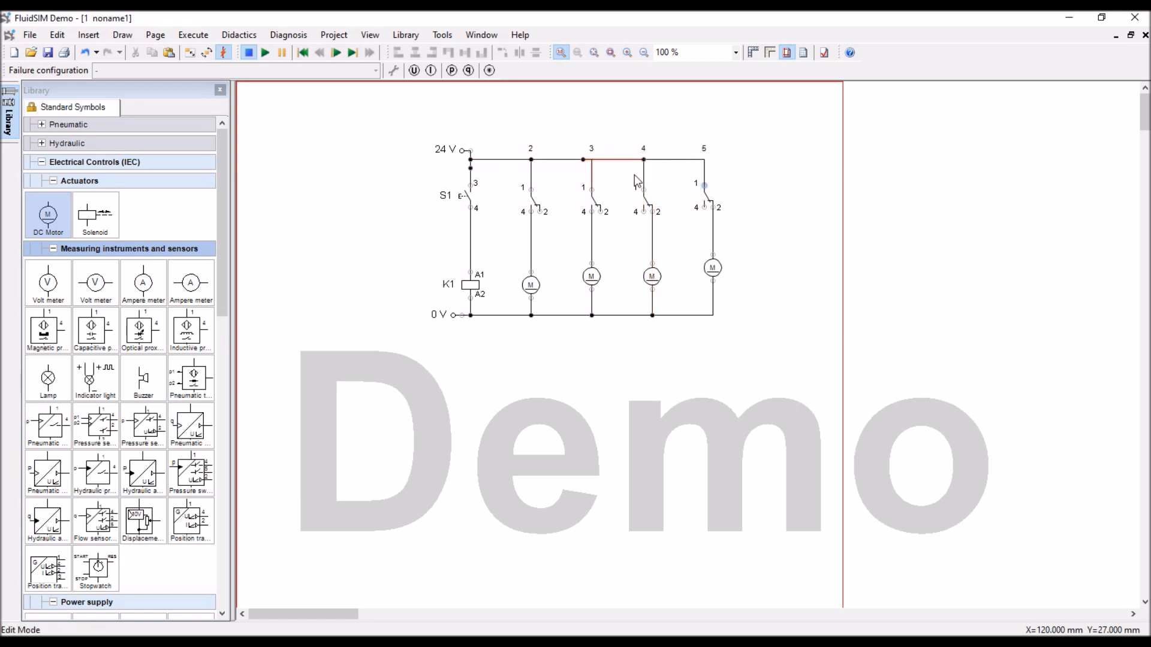
- Link the changeover switch in branch 2 to main component K1 and move its K1 label up, clear of the contact
double_click(537, 210)
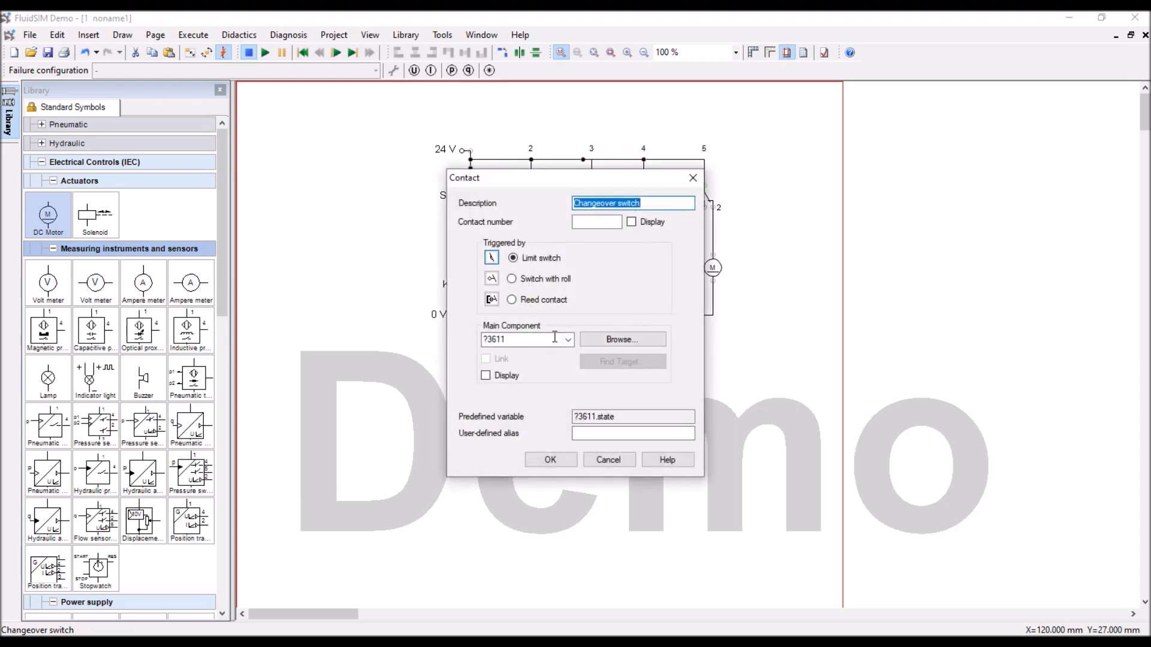
left_click(568, 340)
left_click(567, 355)
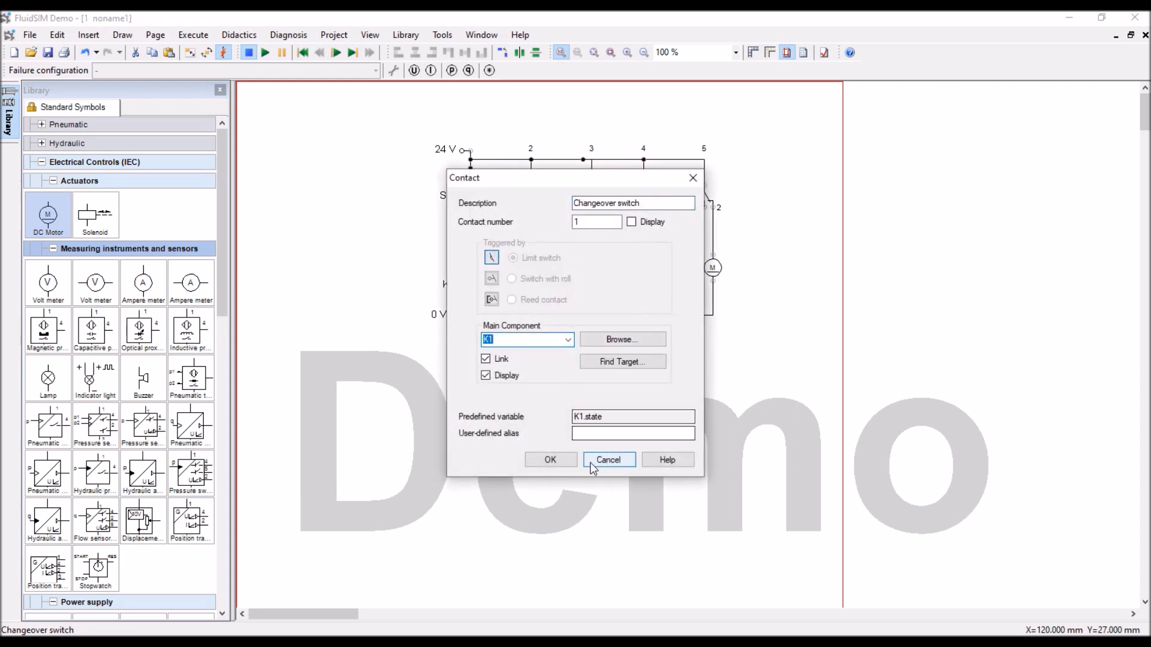
left_click(550, 459)
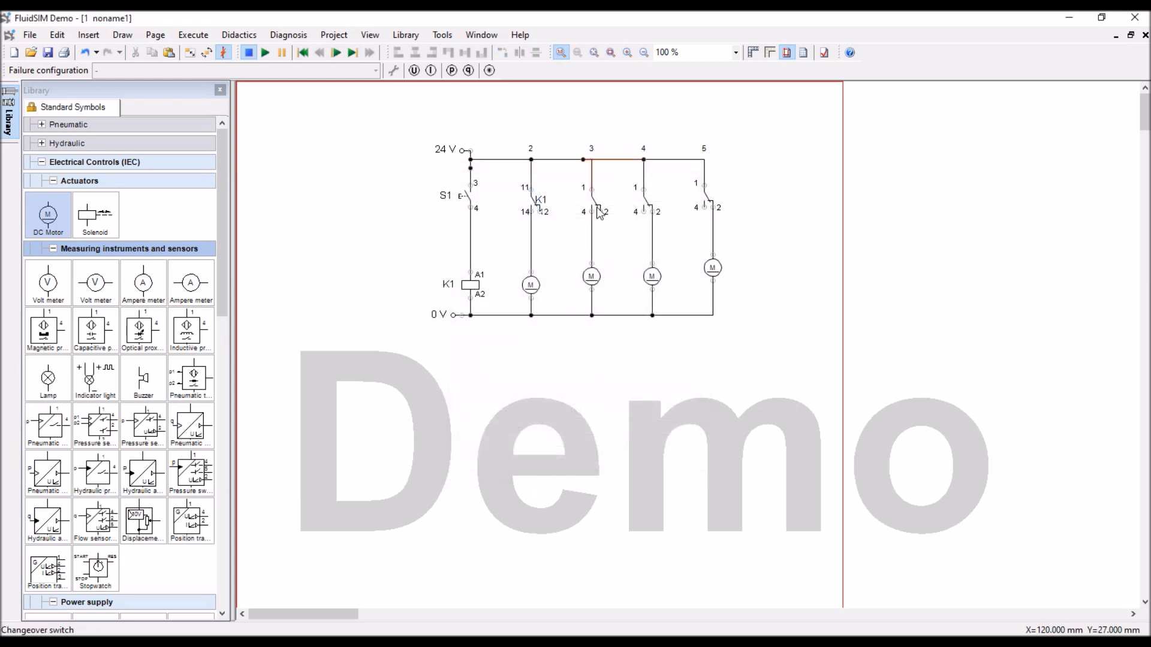
left_click_drag(547, 191, 545, 183)
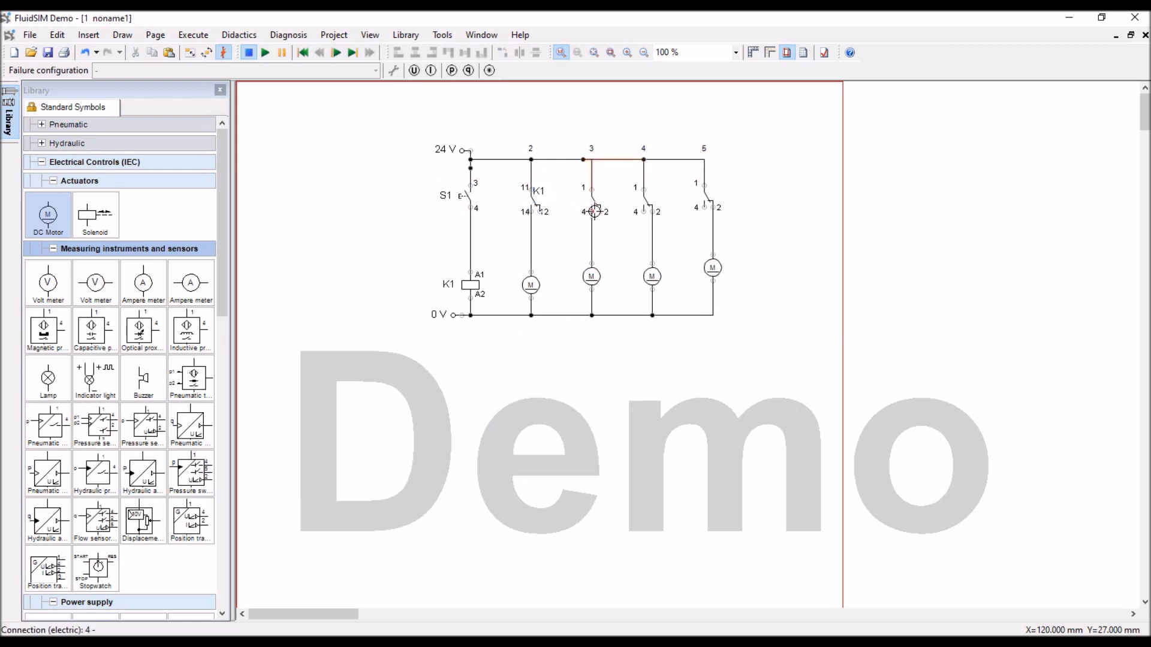
- Link the changeover switch in branch 3 to main component K1
double_click(593, 213)
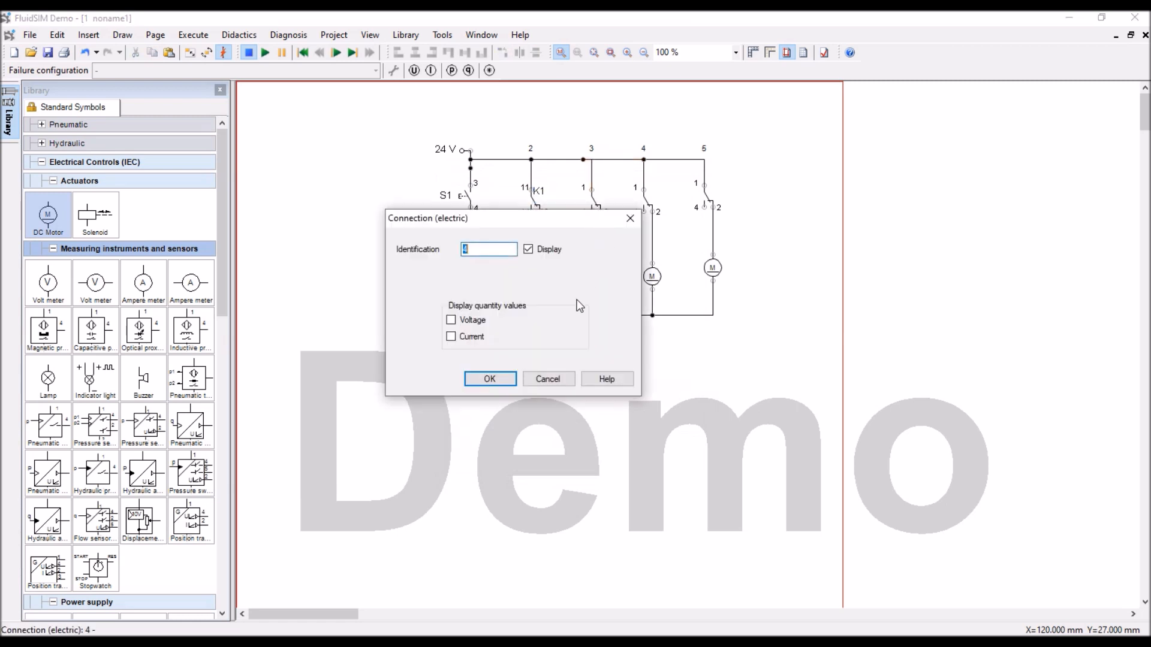
left_click(630, 219)
double_click(594, 196)
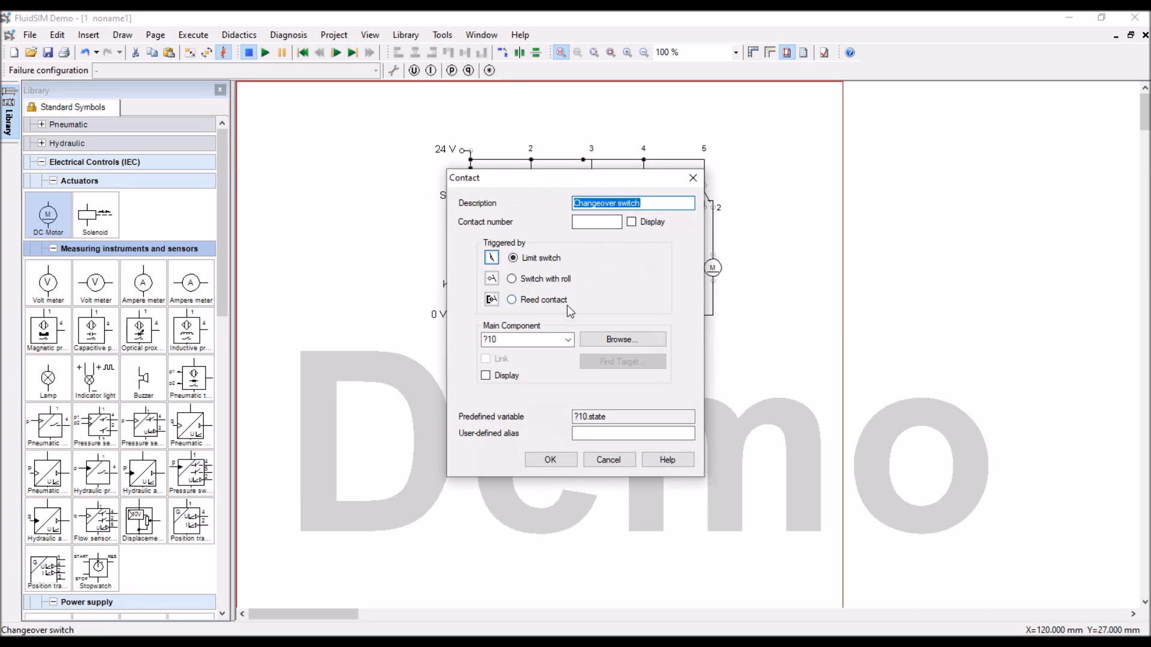
left_click(568, 339)
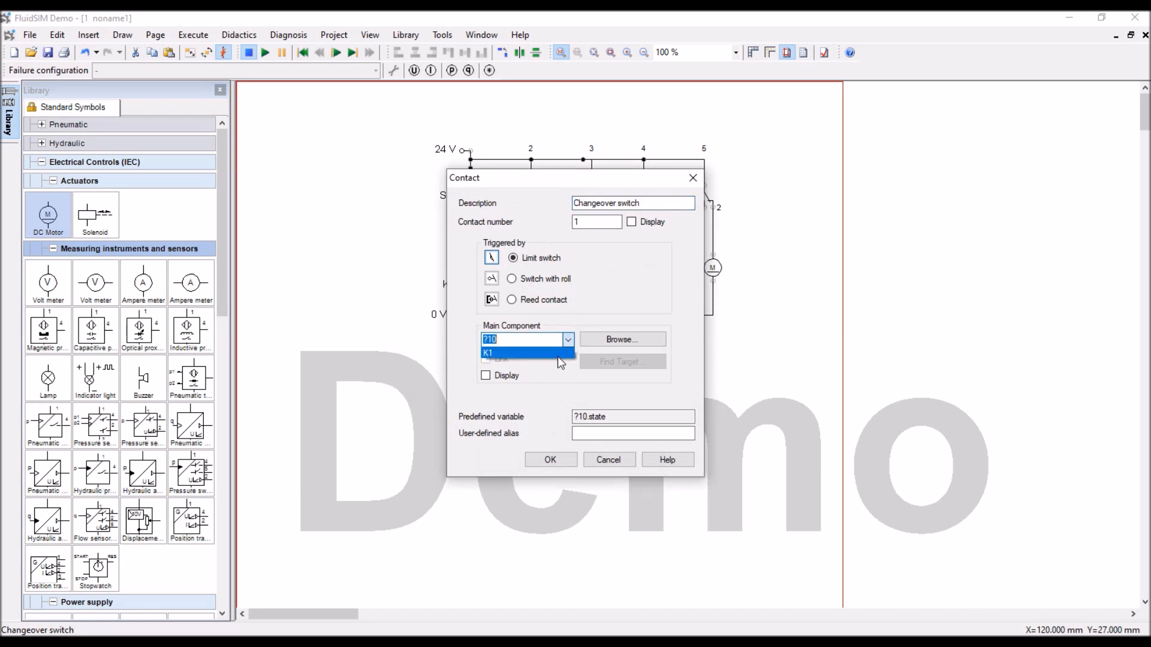
left_click(557, 354)
left_click(564, 458)
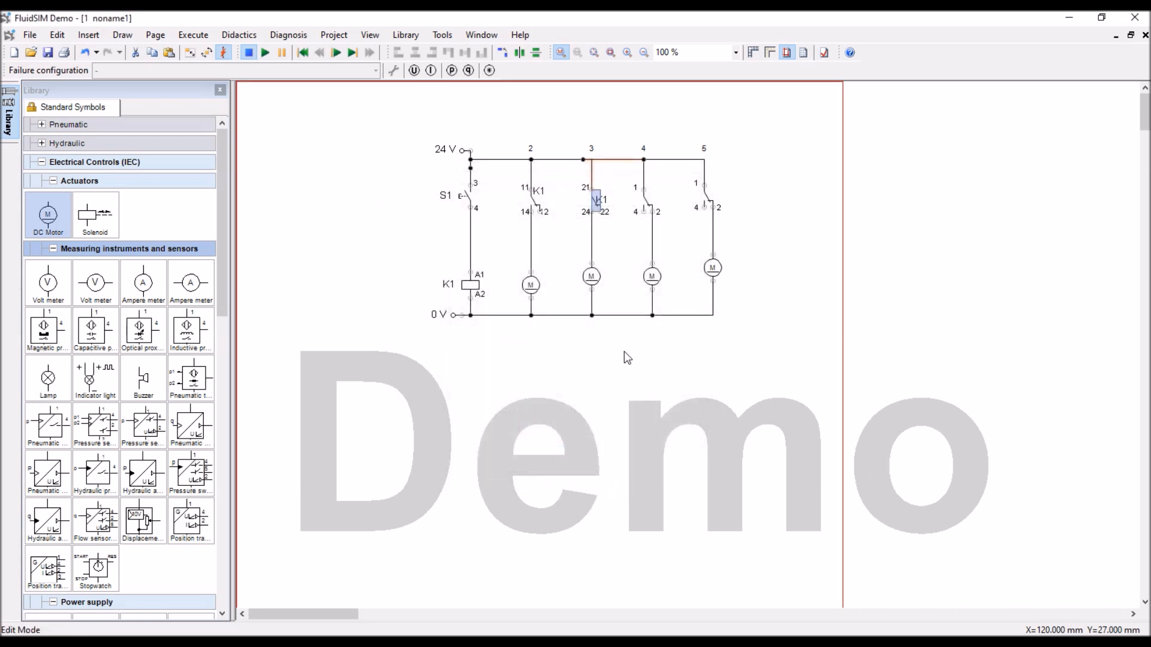
- Link the changeover switch in branch 4 to main component K1
left_click(645, 196)
double_click(645, 196)
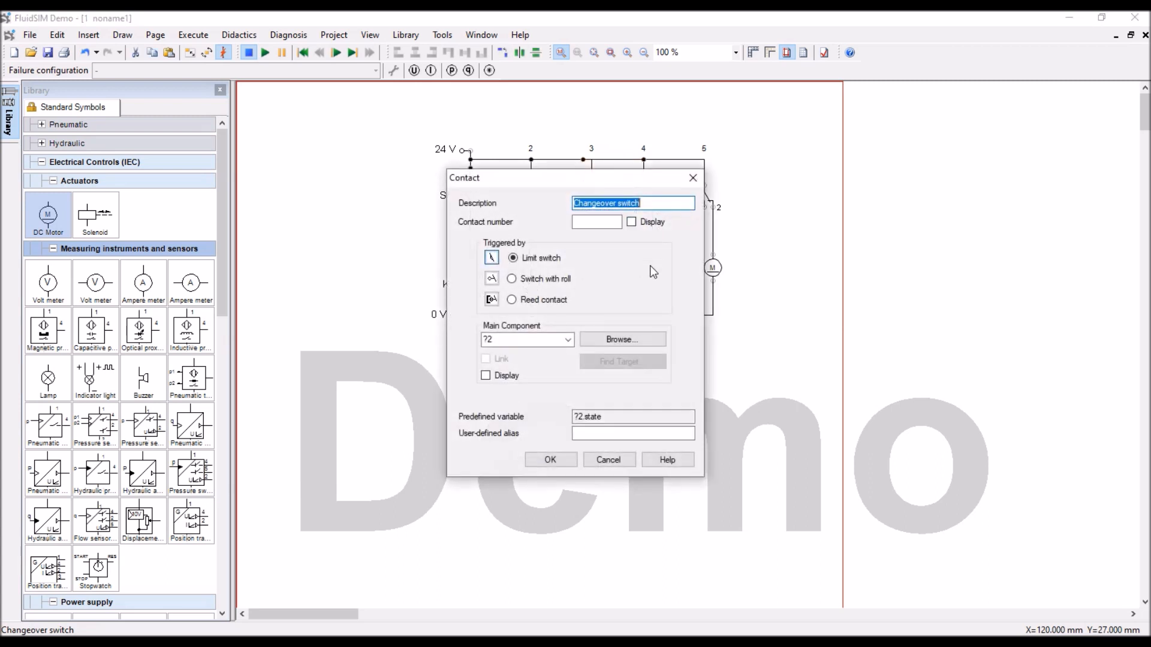
left_click(568, 340)
left_click(553, 354)
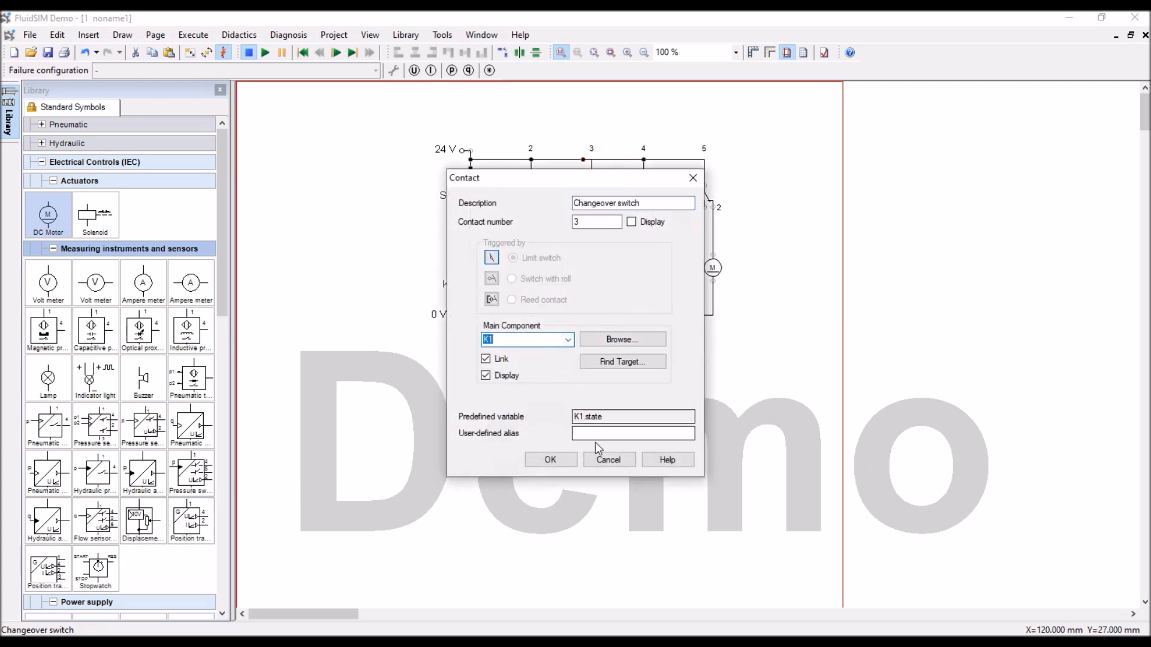
left_click(550, 459)
- Link the changeover switch in branch 5 to main component K1
left_click(707, 195)
double_click(707, 195)
left_click(567, 340)
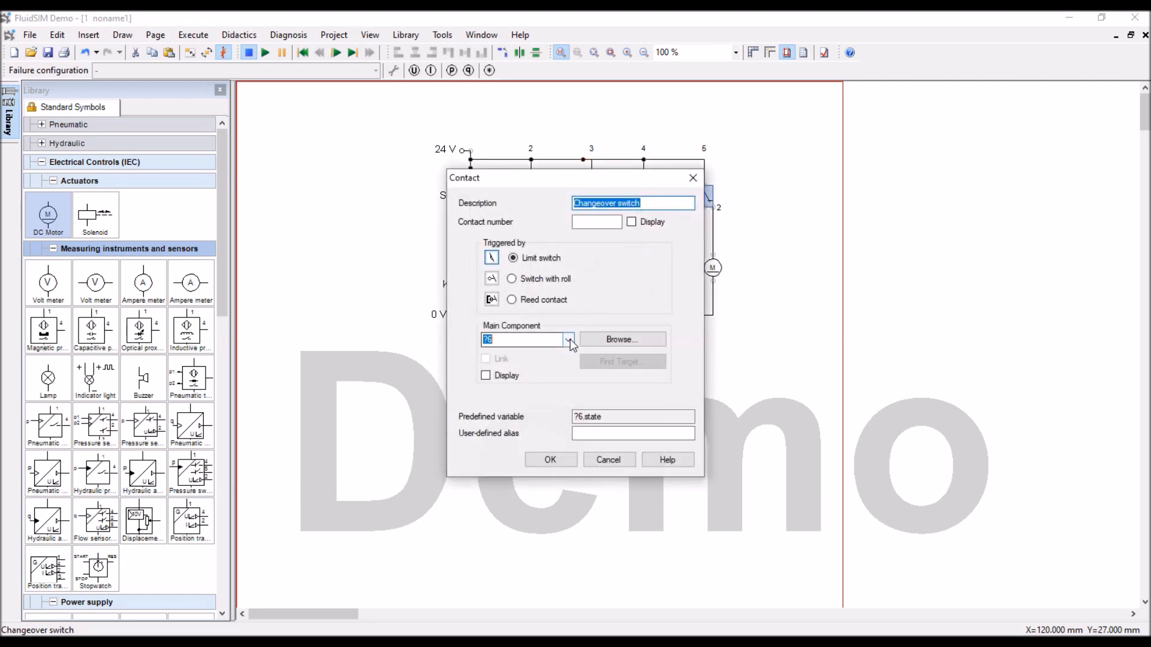
left_click(557, 354)
left_click(570, 462)
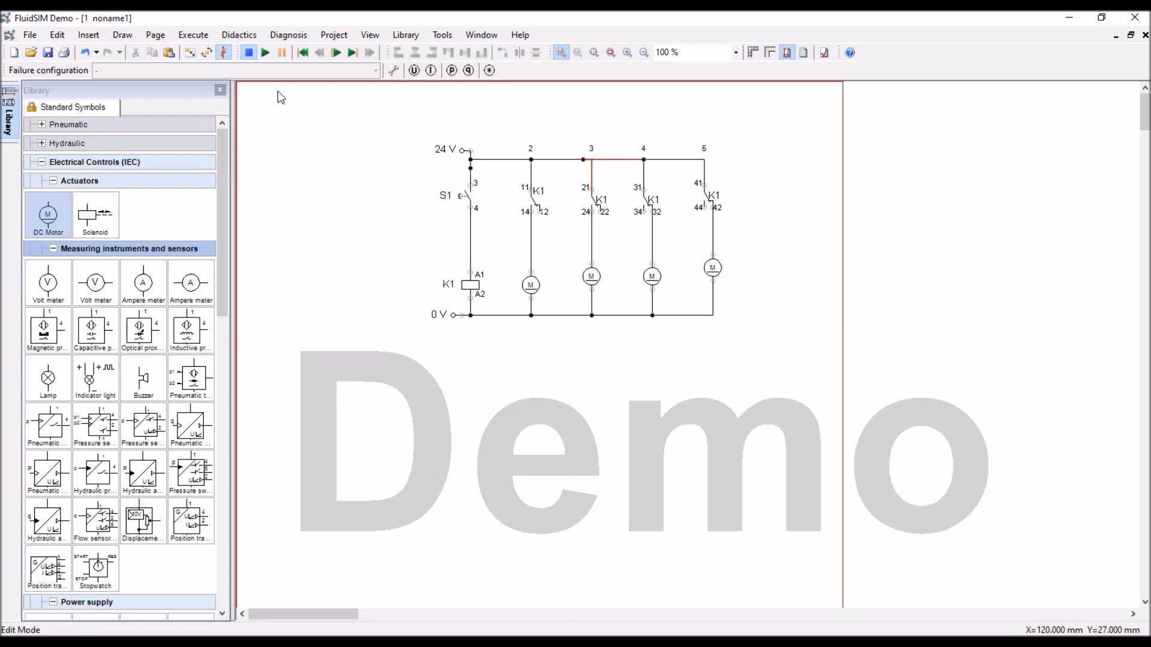
- Run the simulation despite the drawing warnings to check the motors with S1 open, and stop it
left_click(267, 56)
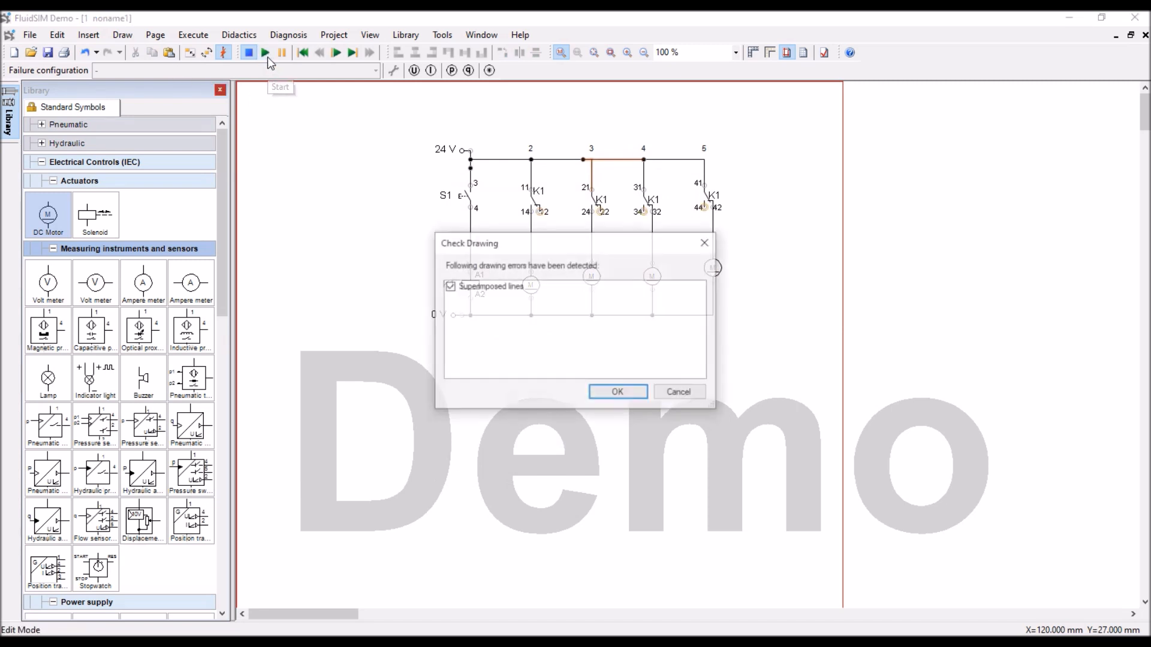
left_click(596, 390)
left_click(610, 381)
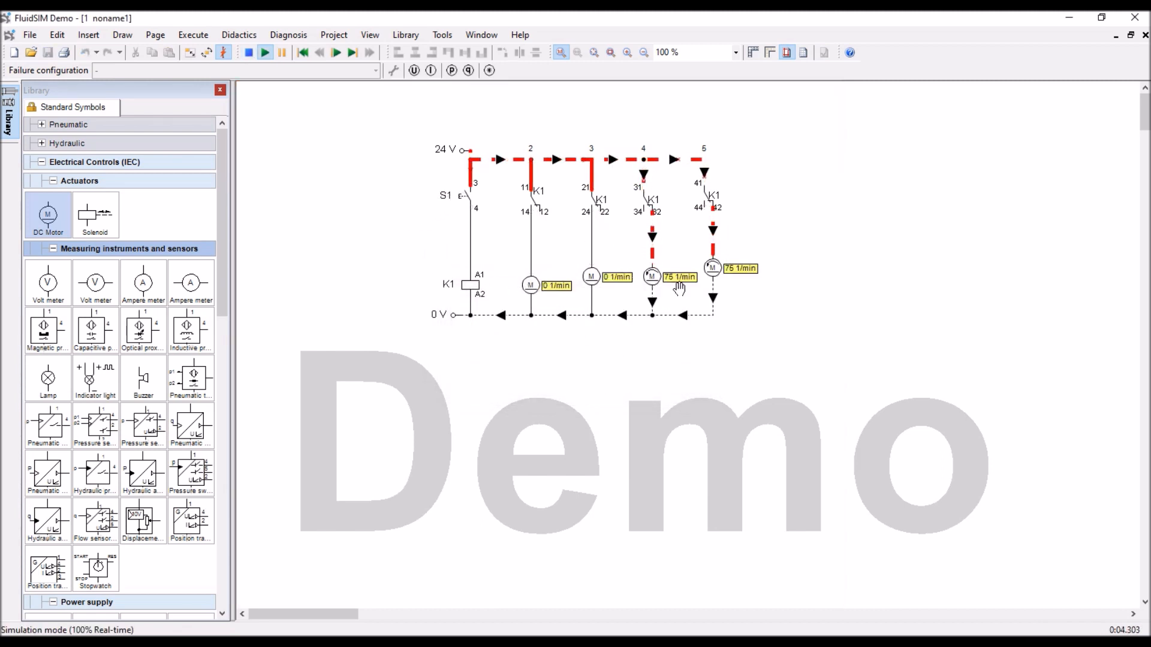
left_click(249, 53)
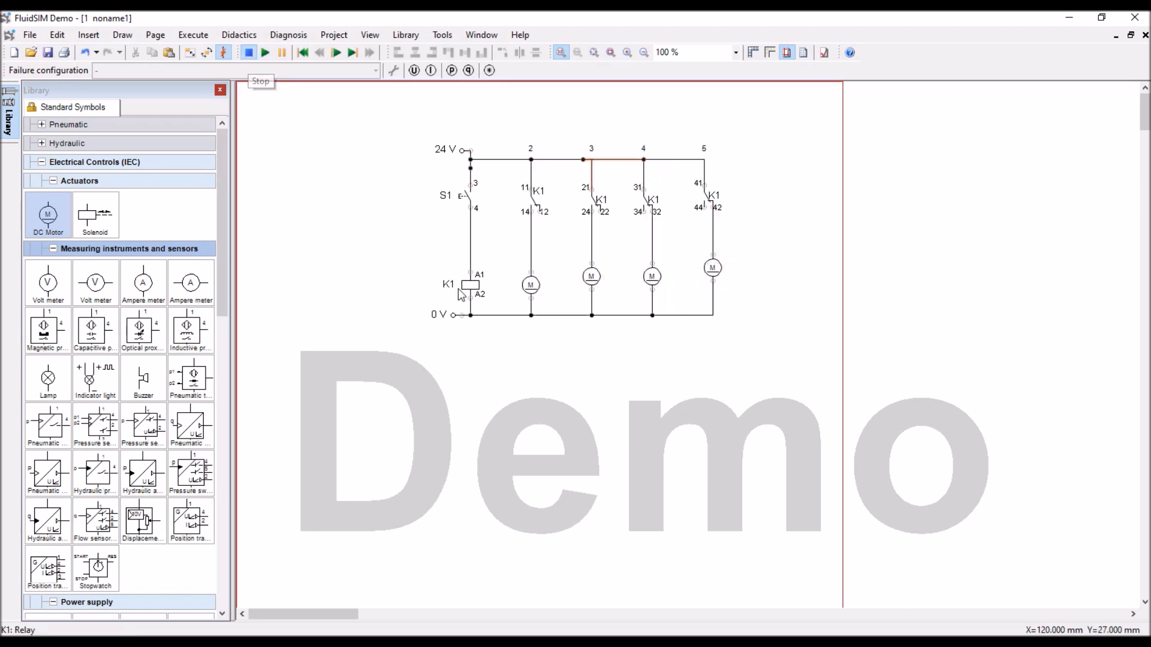
- Set the displayed identification of the DC motors in branches 2 and 3 to M1 and M2
double_click(530, 285)
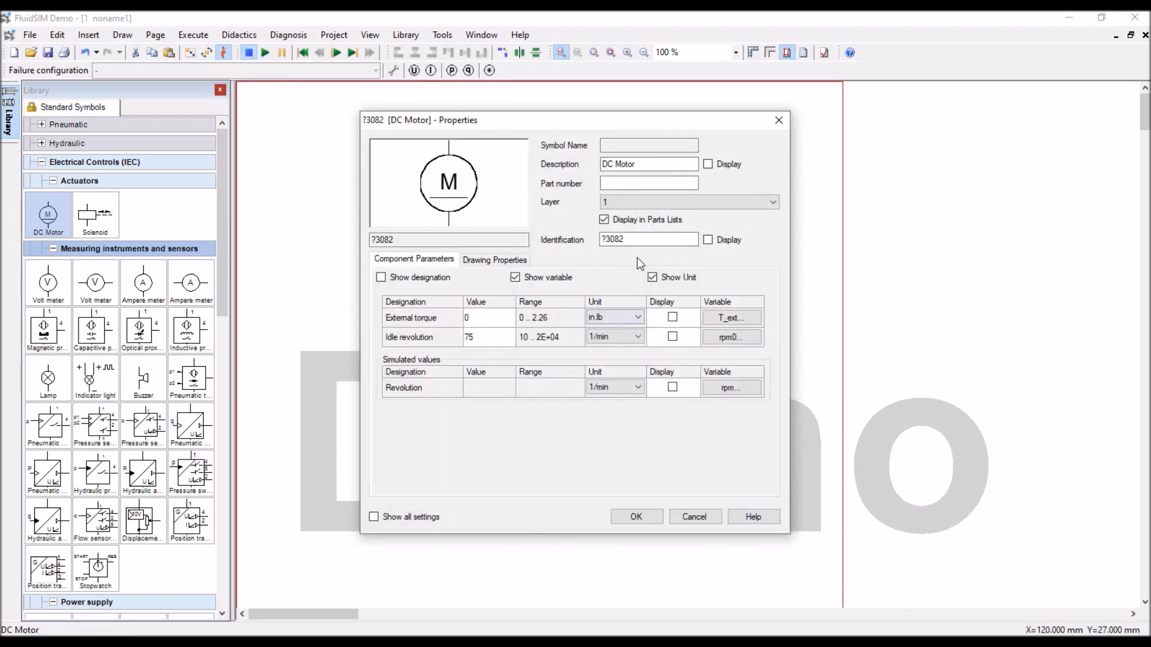
type("M")
type("1")
left_click(636, 517)
double_click(592, 276)
left_click(621, 240)
double_click(620, 240)
type("M")
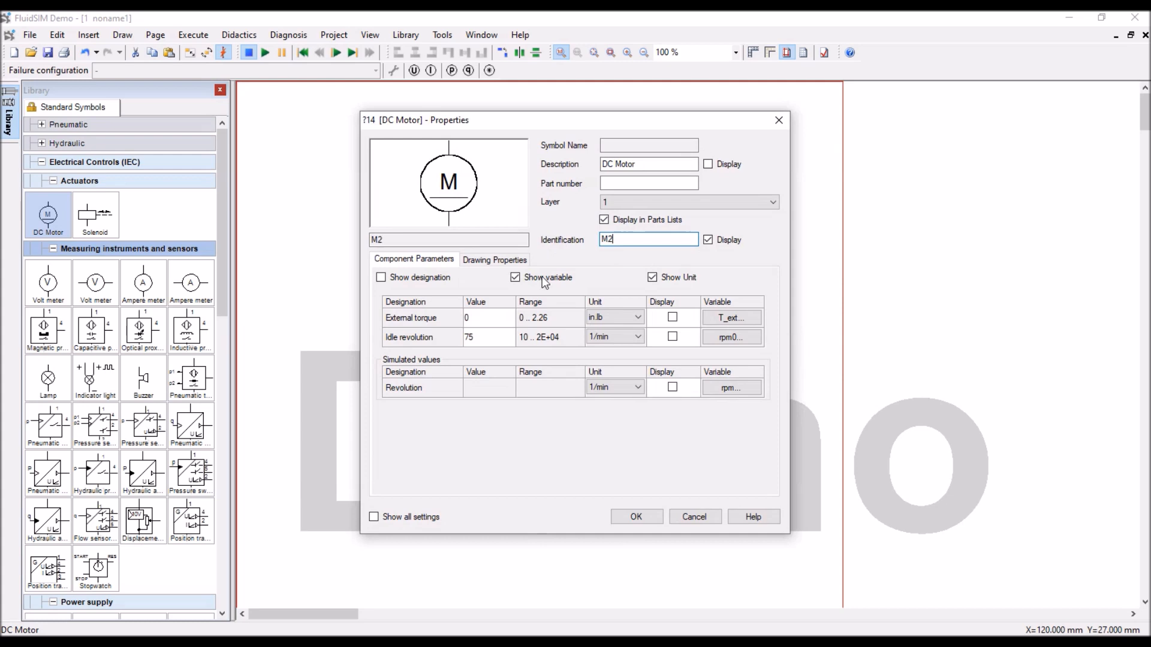
left_click(637, 517)
- Set the displayed identification of the DC motors in branches 4 and 5 to M3 and M4
double_click(652, 276)
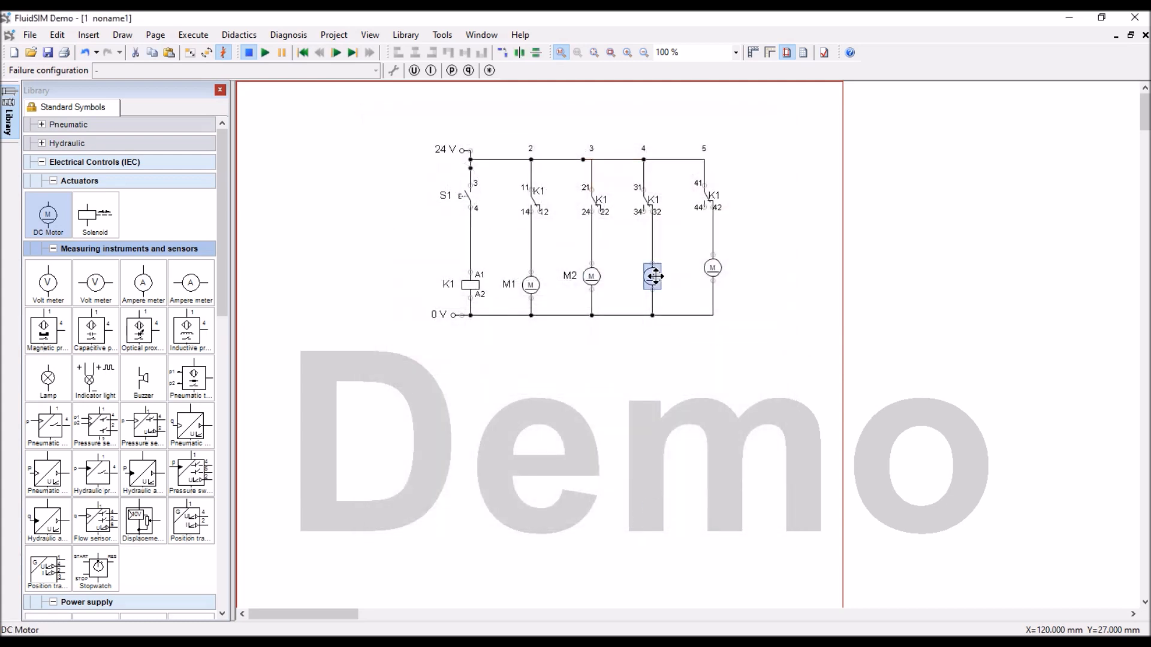
type("M3")
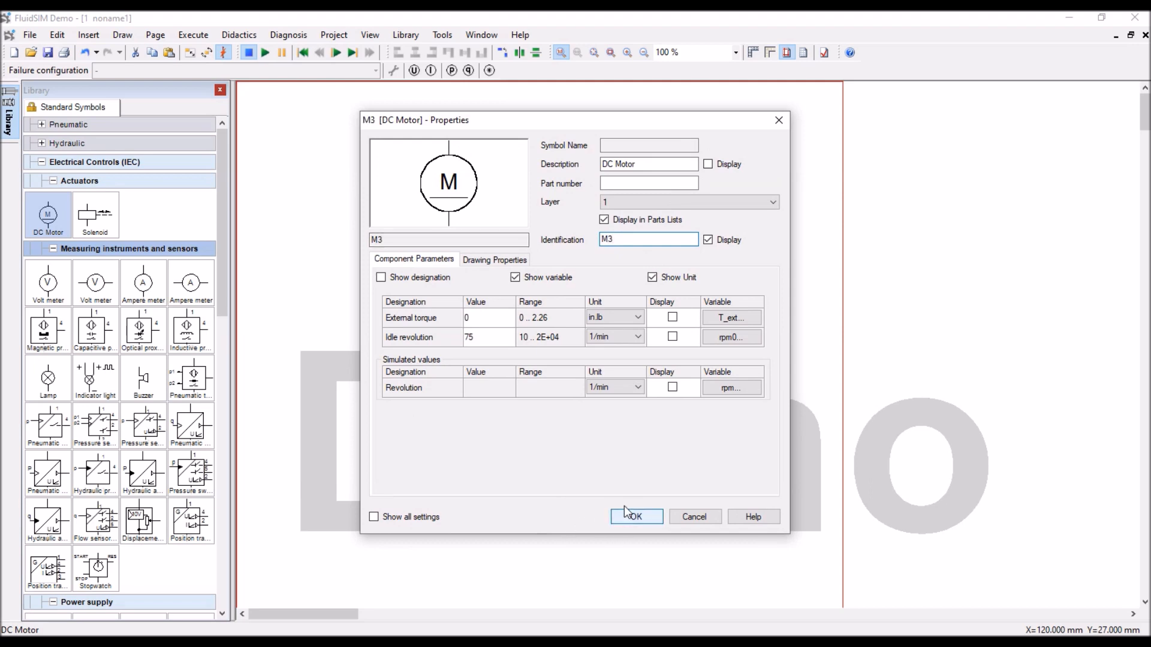
left_click(636, 517)
left_click(711, 270)
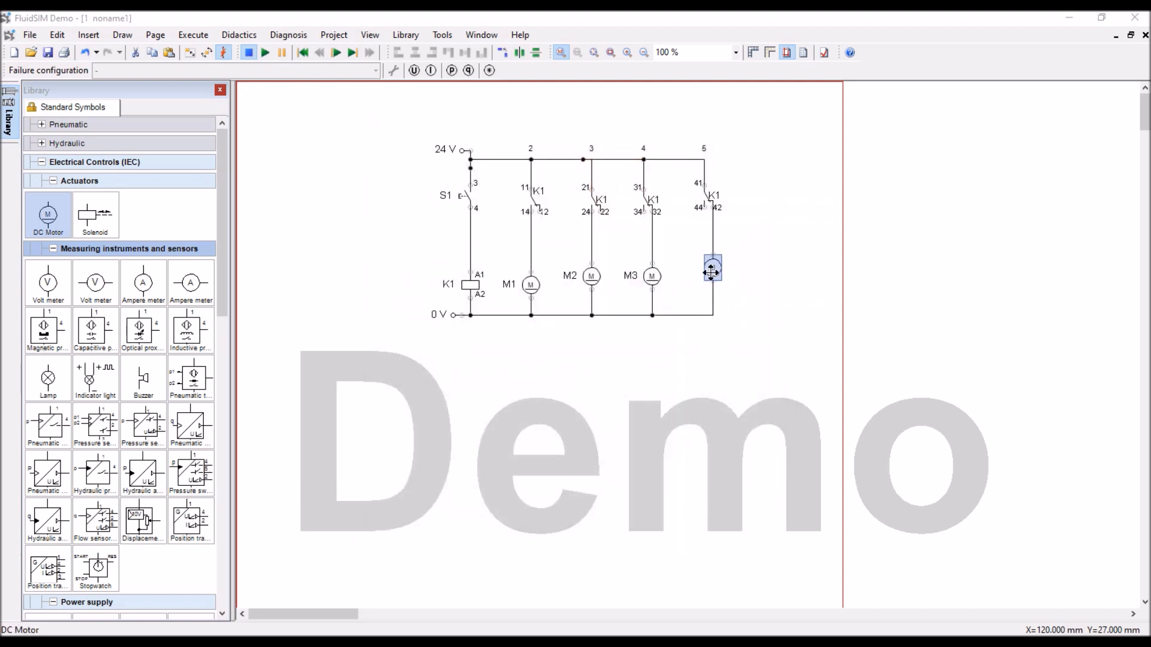
double_click(711, 272)
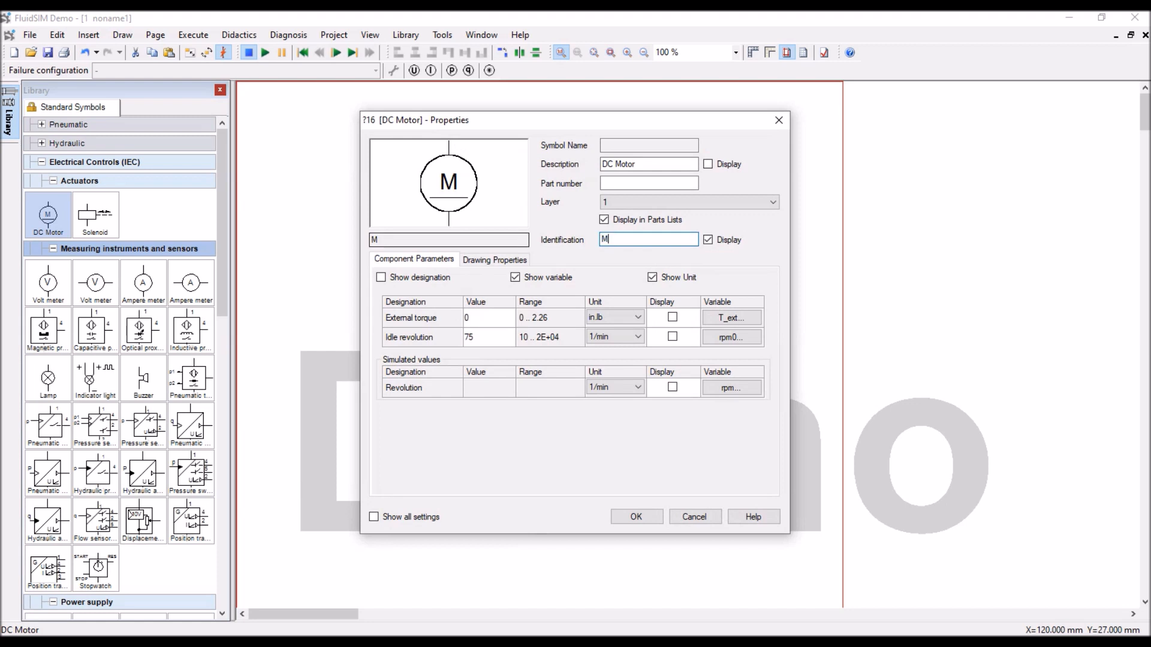
left_click(623, 519)
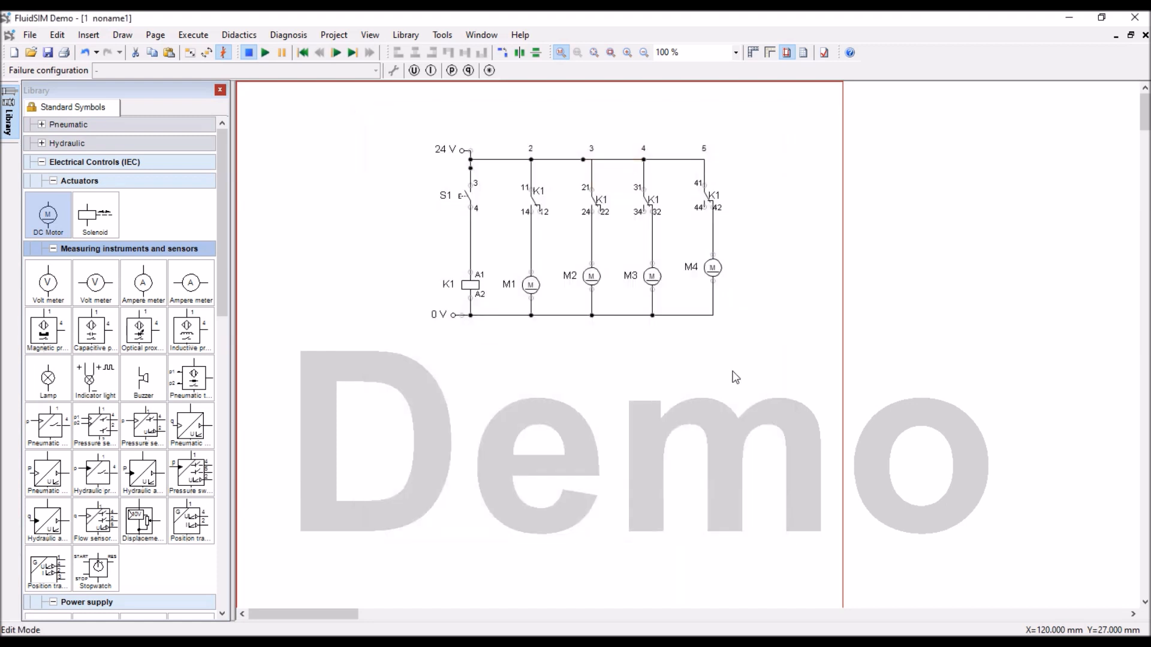
left_click_drag(760, 135, 632, 335)
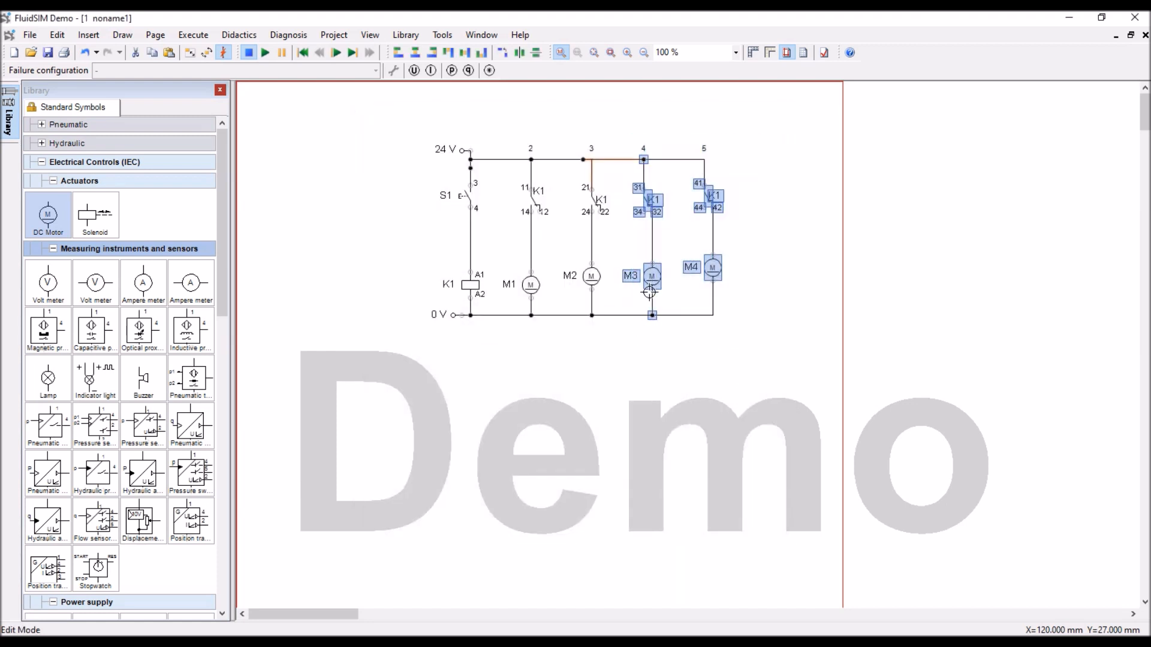
left_click(356, 146)
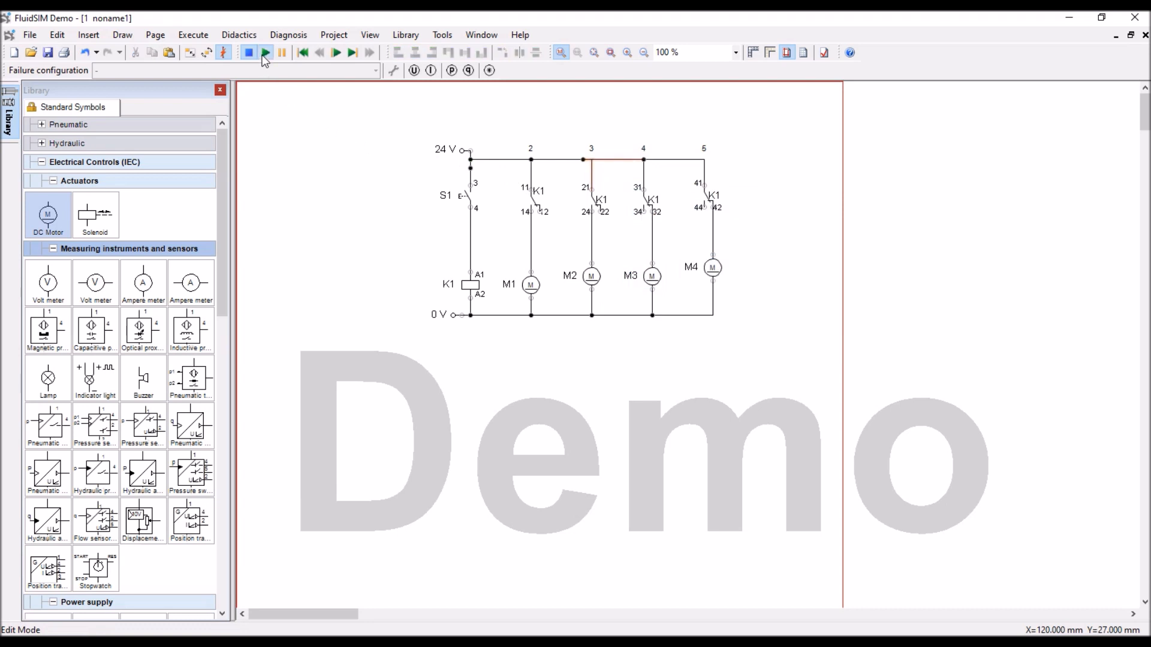
- Simulate the circuit despite the warnings, close and reopen pushbutton S1 to test the four motors, and stop the simulation
left_click(264, 54)
left_click(601, 391)
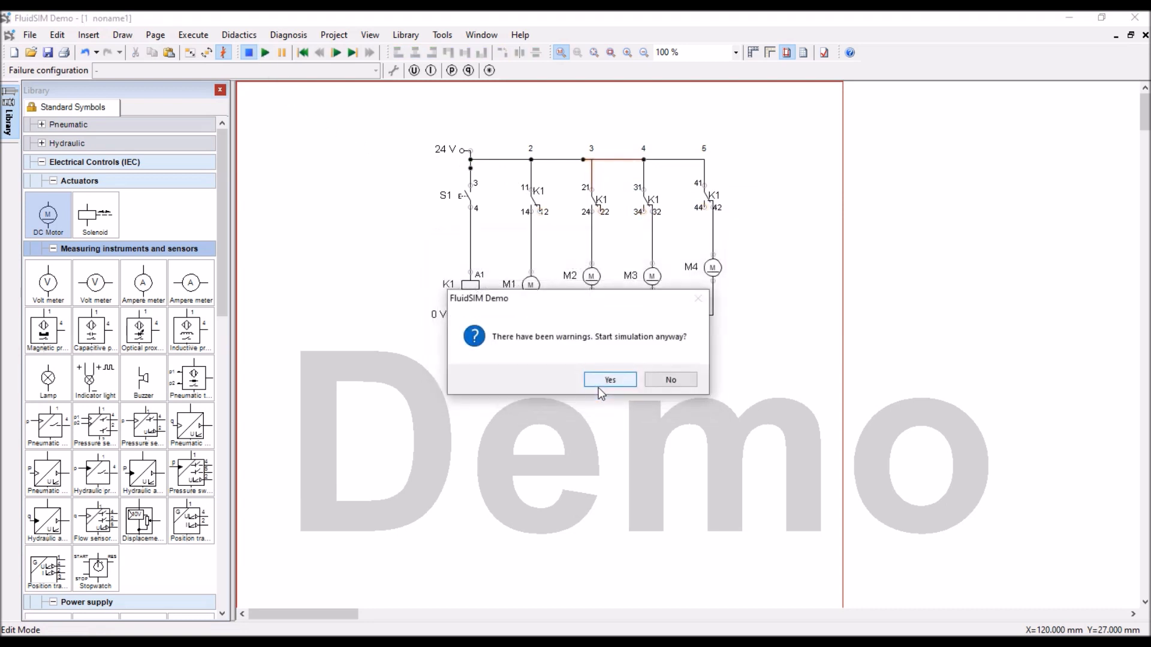
left_click(600, 383)
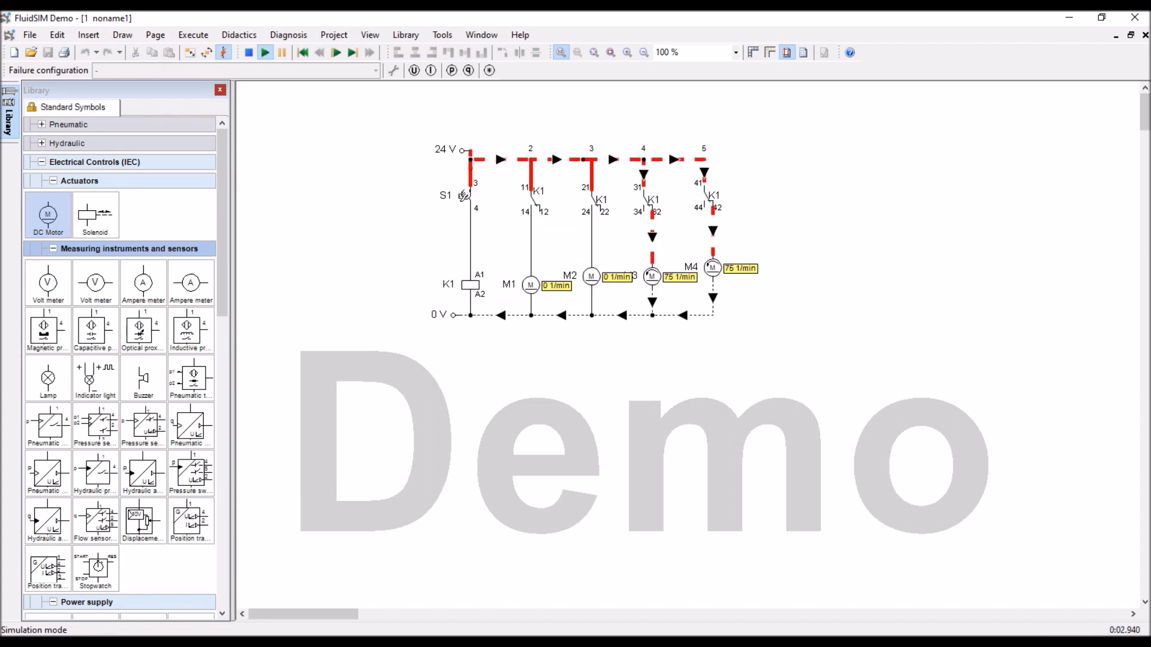
left_click(463, 196)
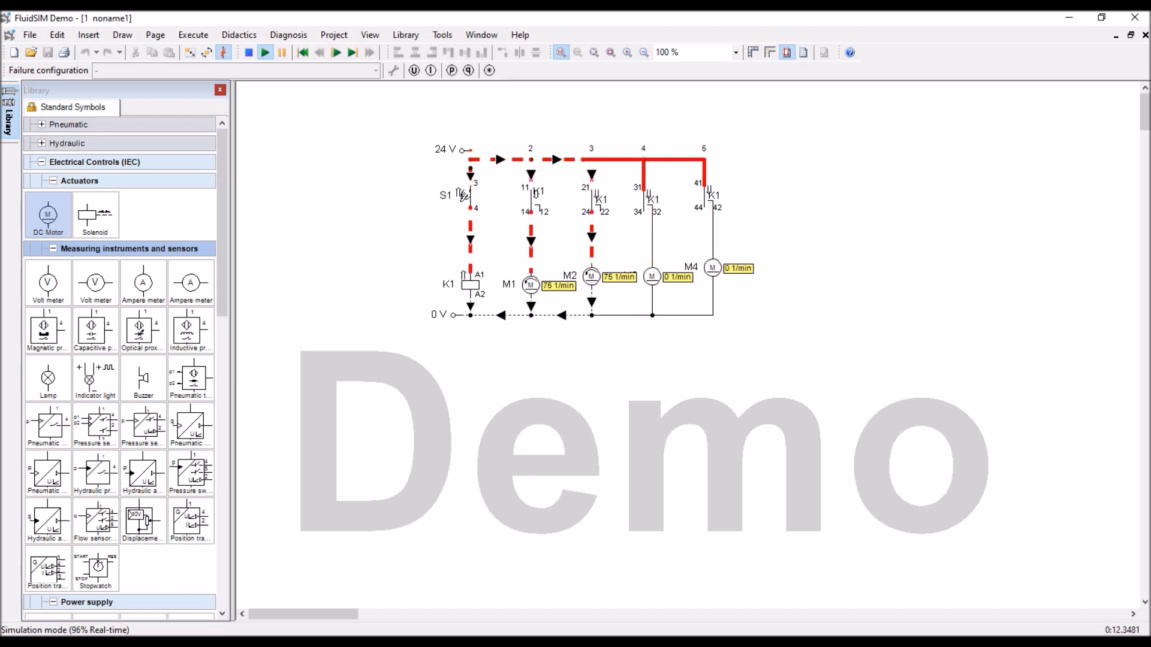
left_click(463, 195)
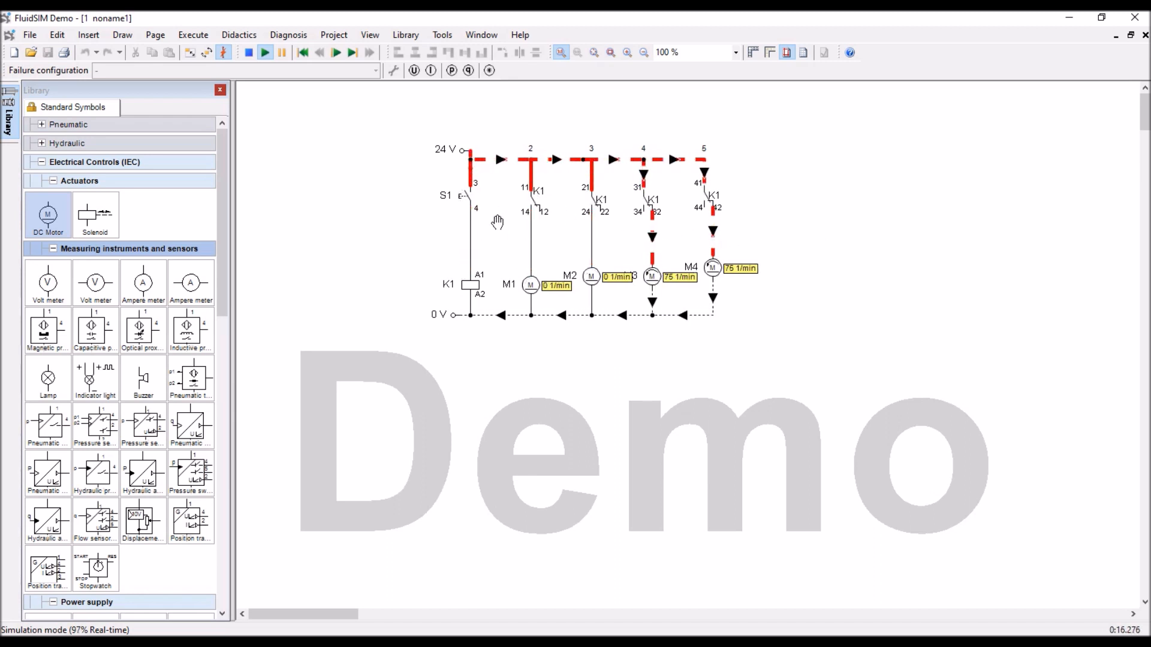
left_click(250, 58)
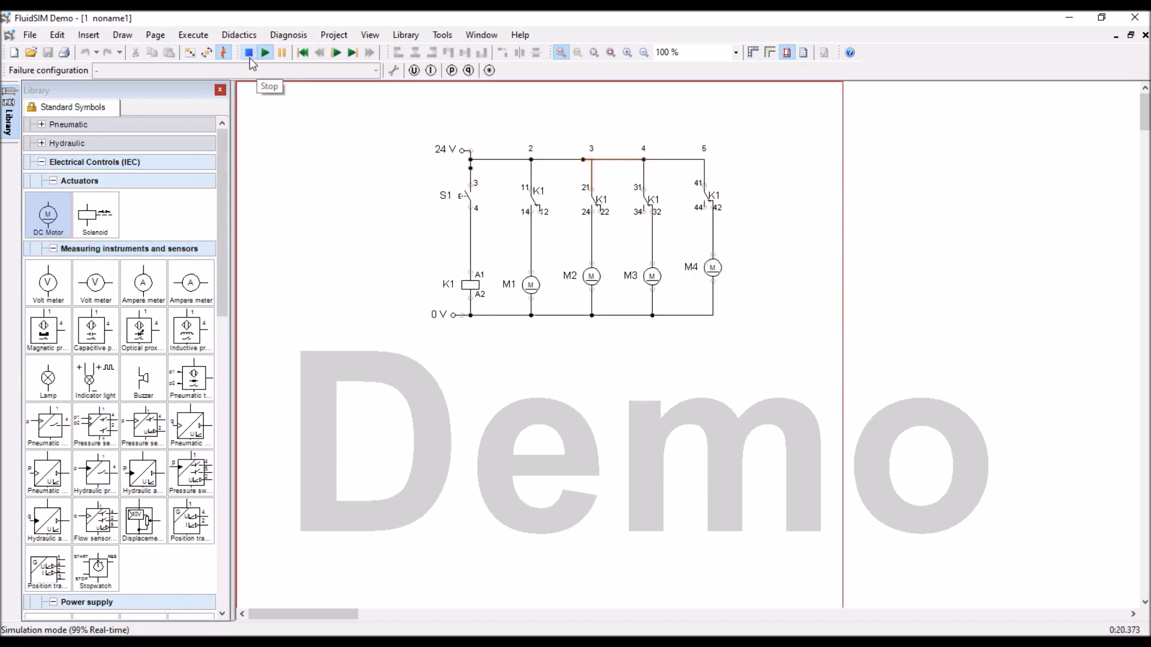